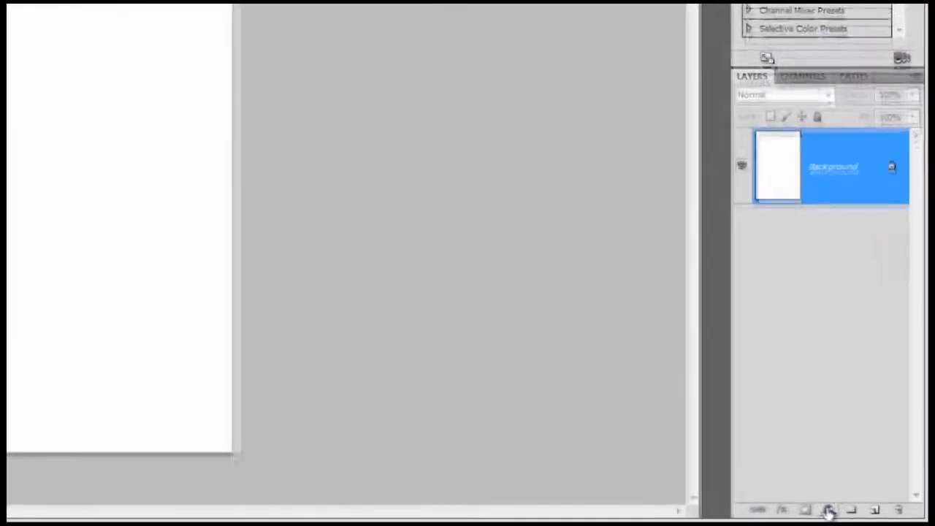
# Add a gradient fill layer above the Background using the black-to-white gradient preset
pyautogui.click(874, 515)
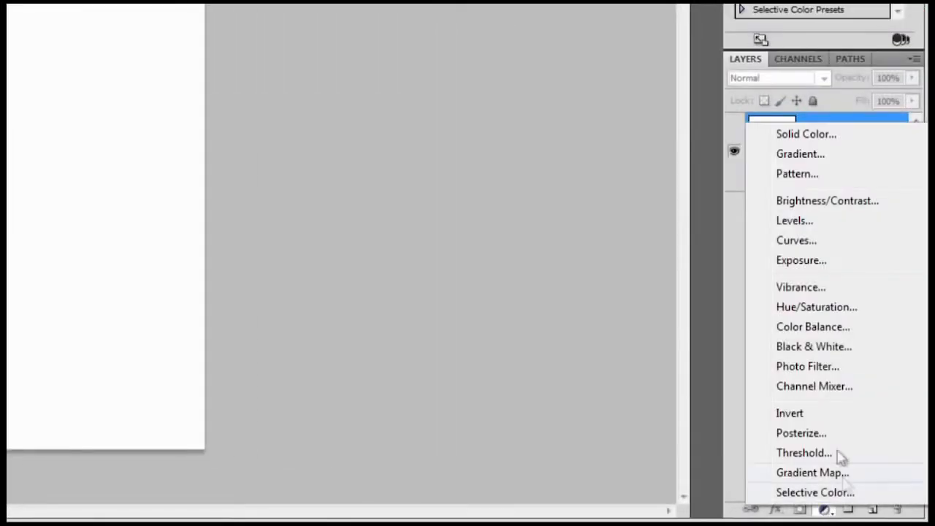
pyautogui.click(800, 154)
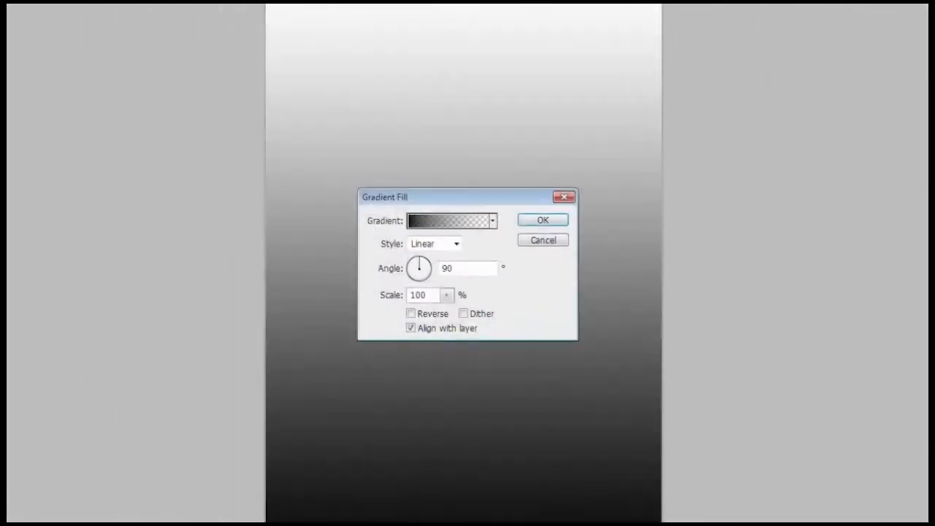
pyautogui.click(493, 221)
pyautogui.click(428, 251)
pyautogui.click(562, 264)
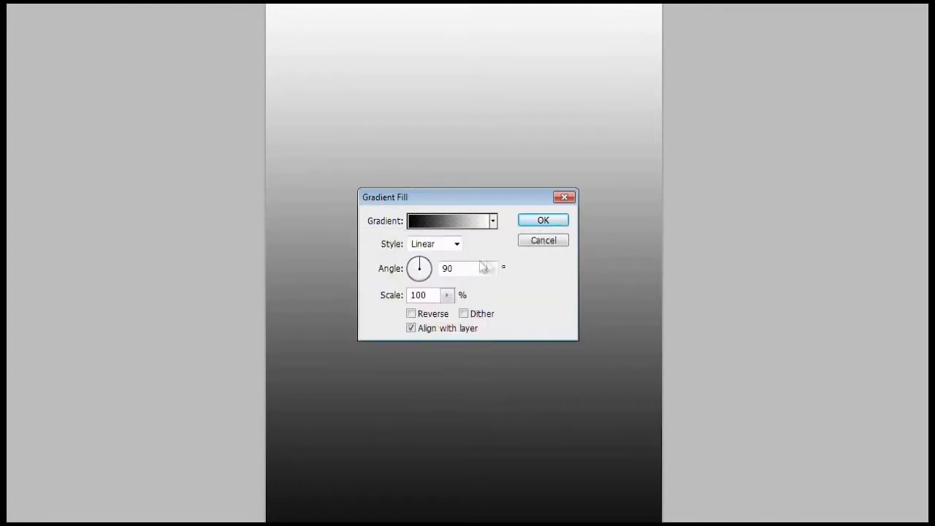
# Make the gradient fill radial and reversed with an increased scale, and set the layer's opacity to 75%
pyautogui.click(420, 245)
pyautogui.click(427, 266)
pyautogui.click(447, 295)
pyautogui.moveTo(447, 306); pyautogui.dragTo(493, 317)
pyautogui.click(435, 313)
pyautogui.click(540, 222)
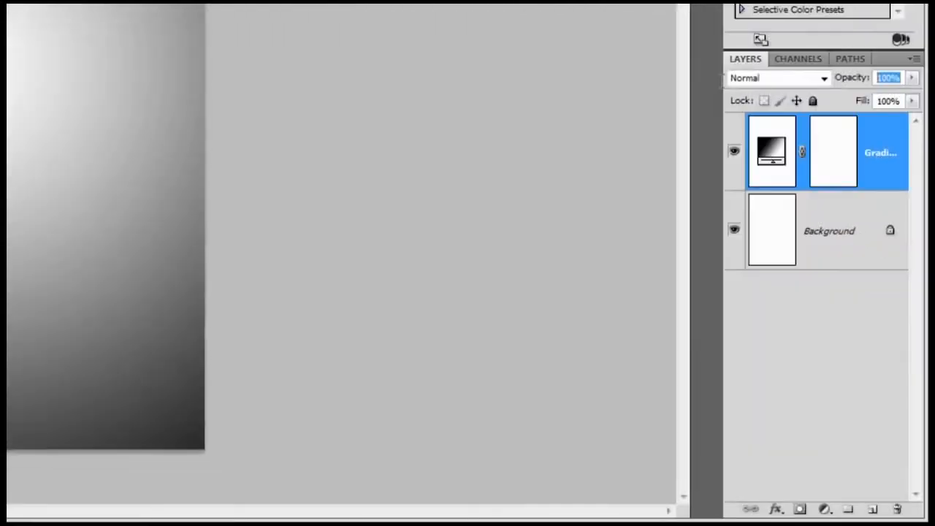
pyautogui.write('75')
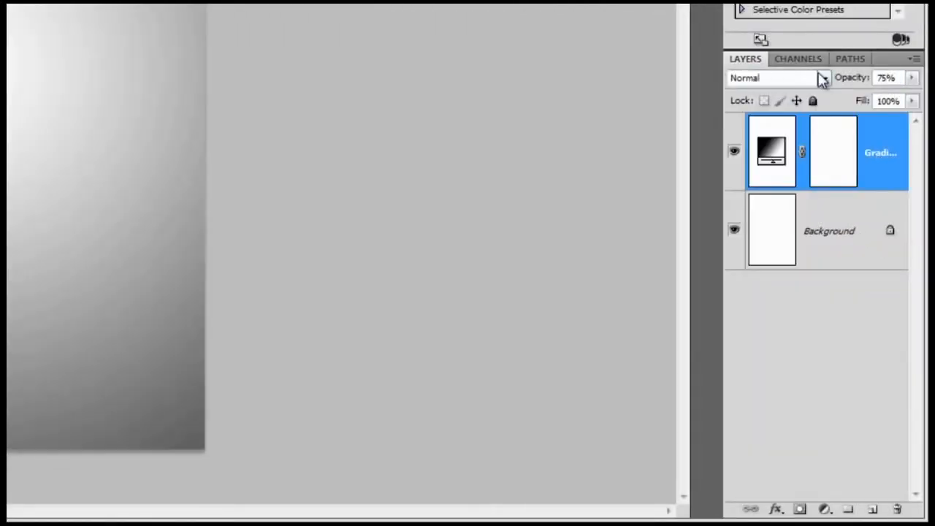
# Add a second gradient fill layer from the first preset and set its start colour stop to pure blue with a blue value of 255
pyautogui.click(824, 509)
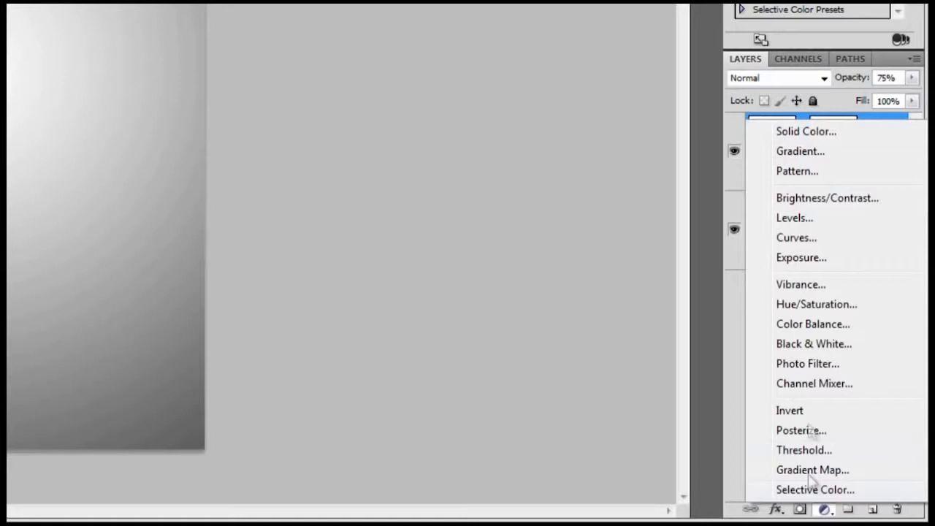
pyautogui.click(812, 152)
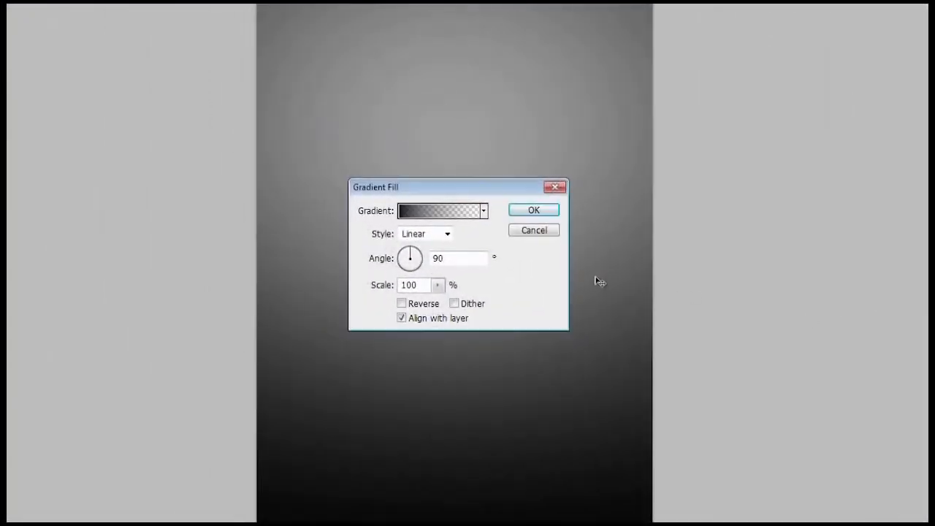
pyautogui.click(439, 211)
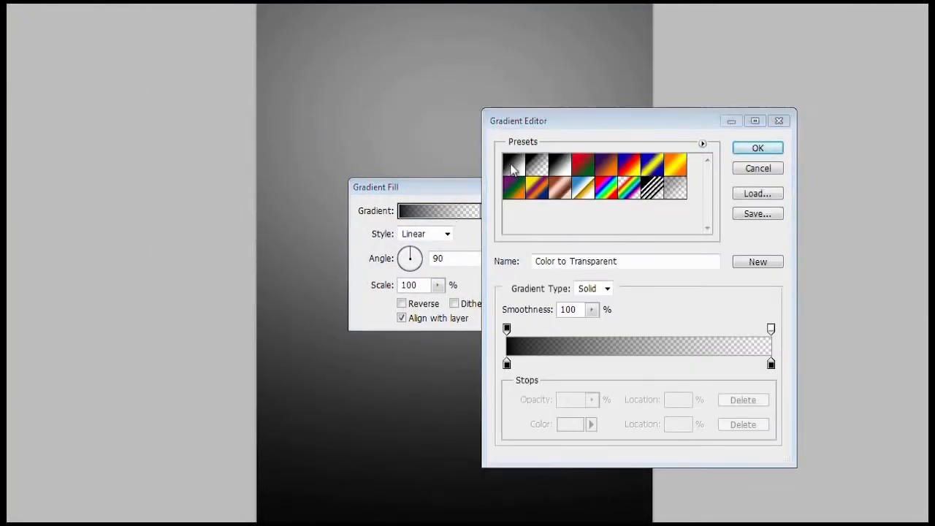
pyautogui.click(513, 165)
pyautogui.click(507, 364)
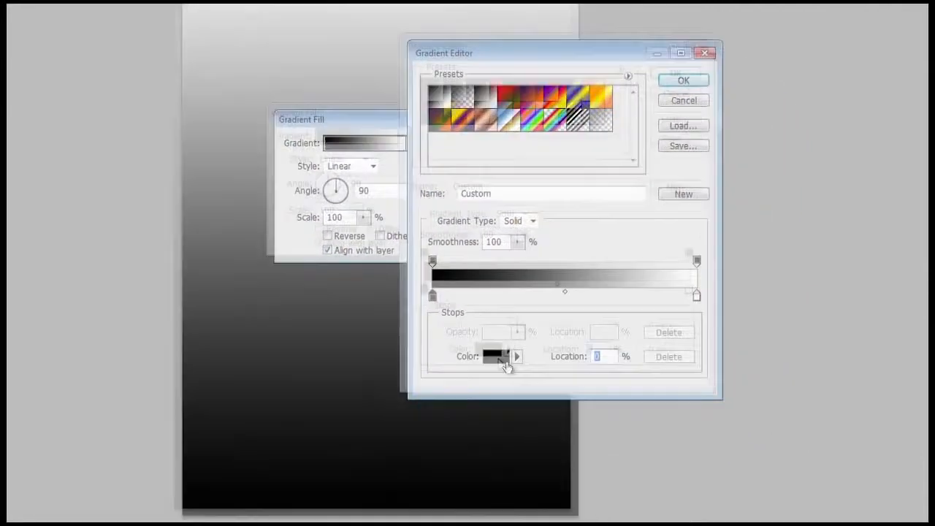
pyautogui.click(506, 361)
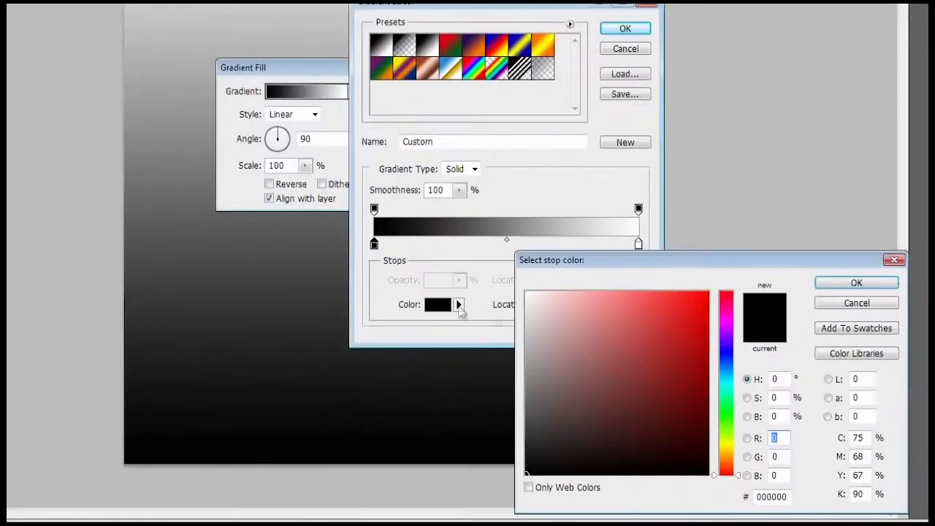
pyautogui.write('255')
pyautogui.press('Return')
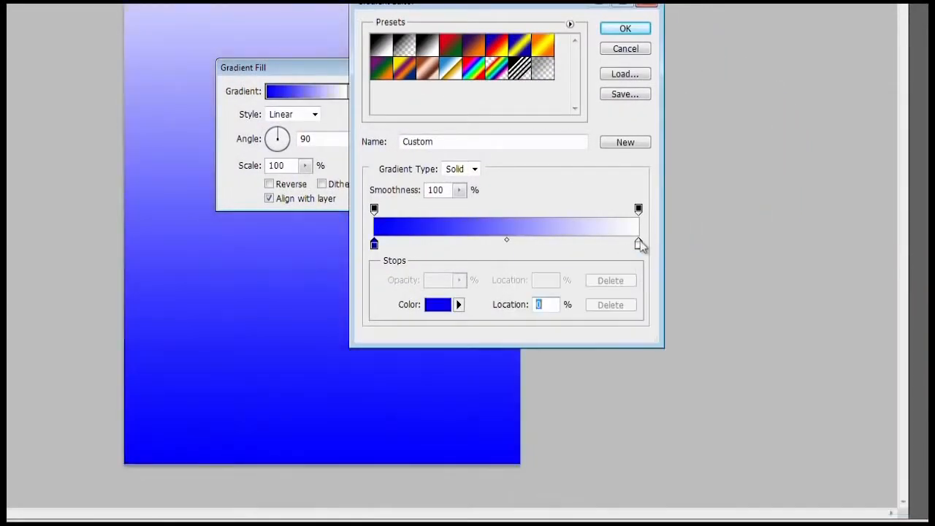
# Change the gradient's end colour stop to magenta by setting its green value to 0, and accept the gradient
pyautogui.click(638, 244)
pyautogui.click(437, 305)
pyautogui.doubleClick(779, 456)
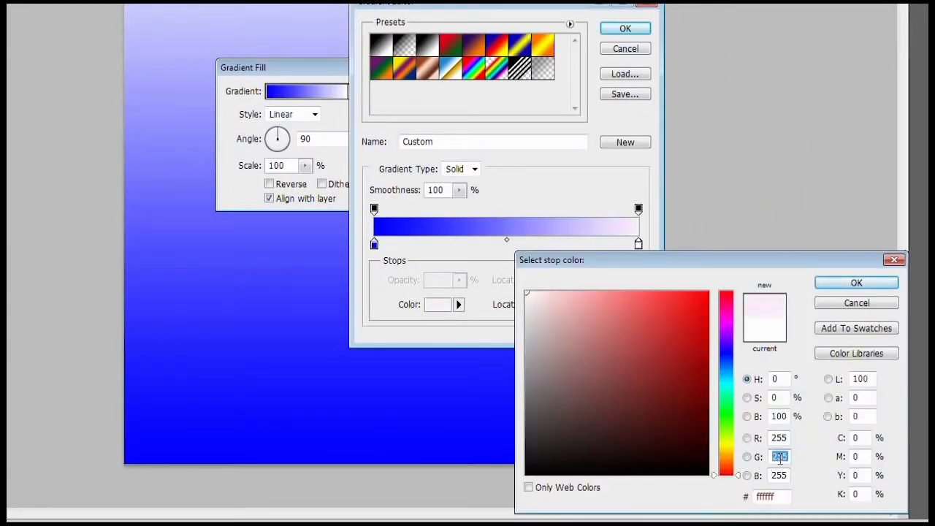
pyautogui.write('0')
pyautogui.click(856, 283)
pyautogui.click(625, 28)
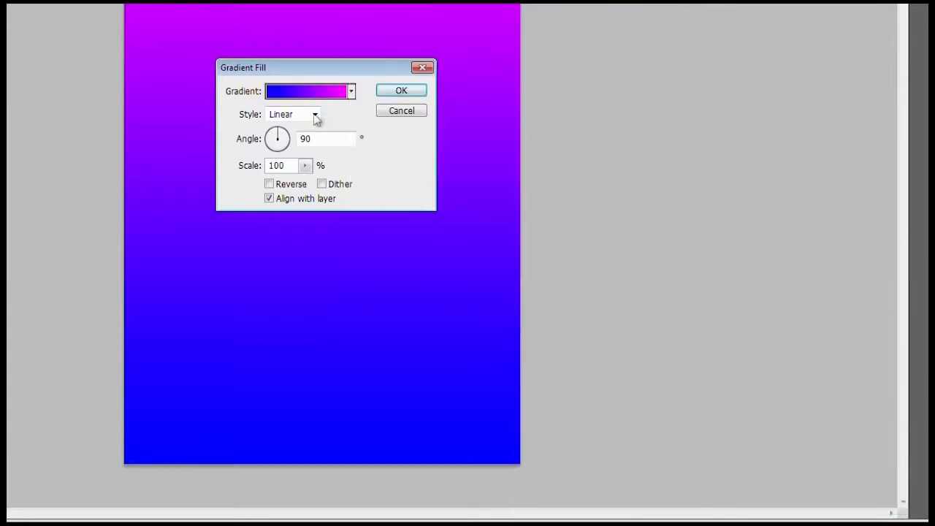
# Set the blue-magenta gradient's angle to 45° and lower its layer opacity to about 24%
pyautogui.doubleClick(306, 139)
pyautogui.write('45')
pyautogui.click(388, 95)
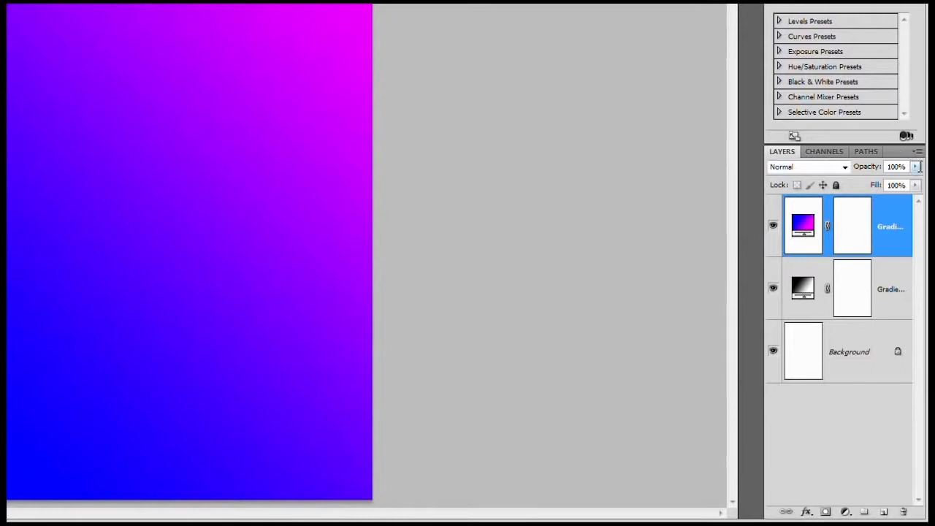
pyautogui.click(915, 167)
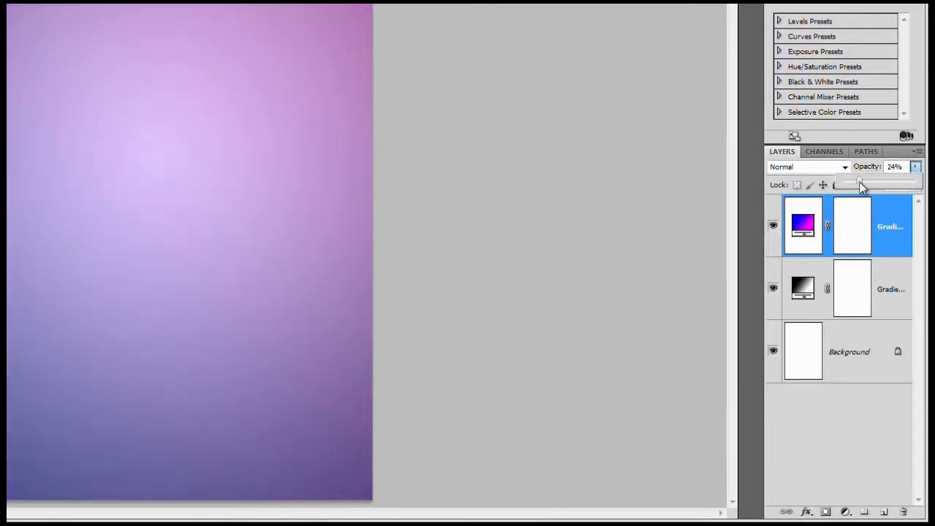
pyautogui.click(666, 186)
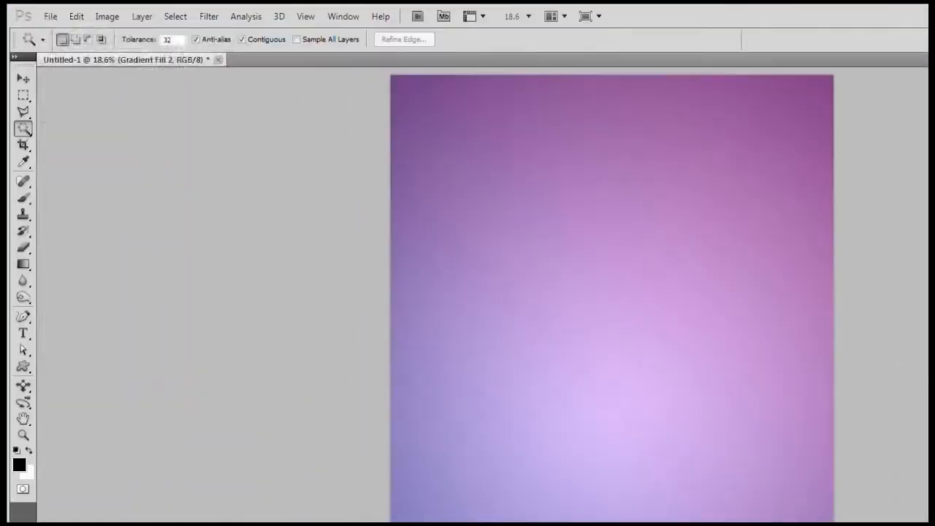
# Place the image Depositphotos_4248583_XL and scale it up from its centre to slightly beyond the canvas width
pyautogui.click(50, 16)
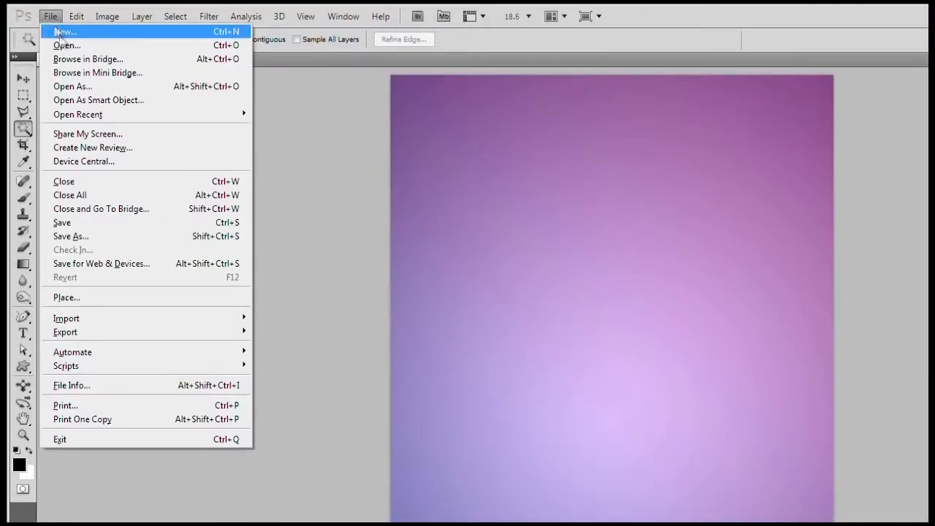
pyautogui.click(121, 297)
pyautogui.click(608, 193)
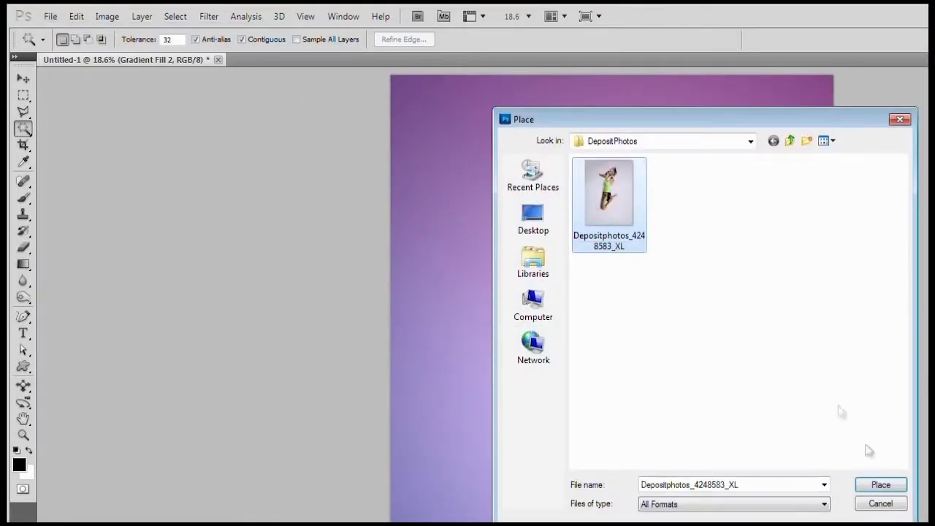
pyautogui.click(880, 485)
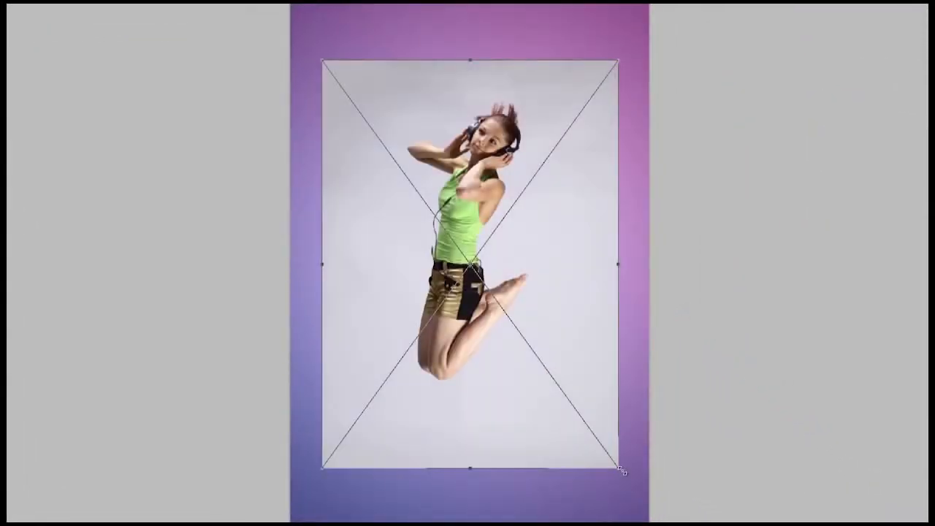
pyautogui.moveTo(620, 469); pyautogui.dragTo(664, 515)
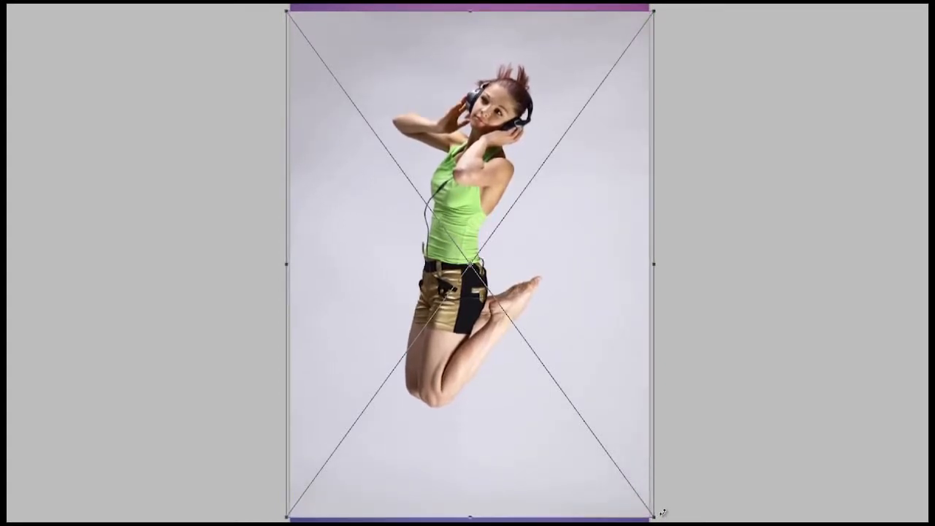
pyautogui.press('Return')
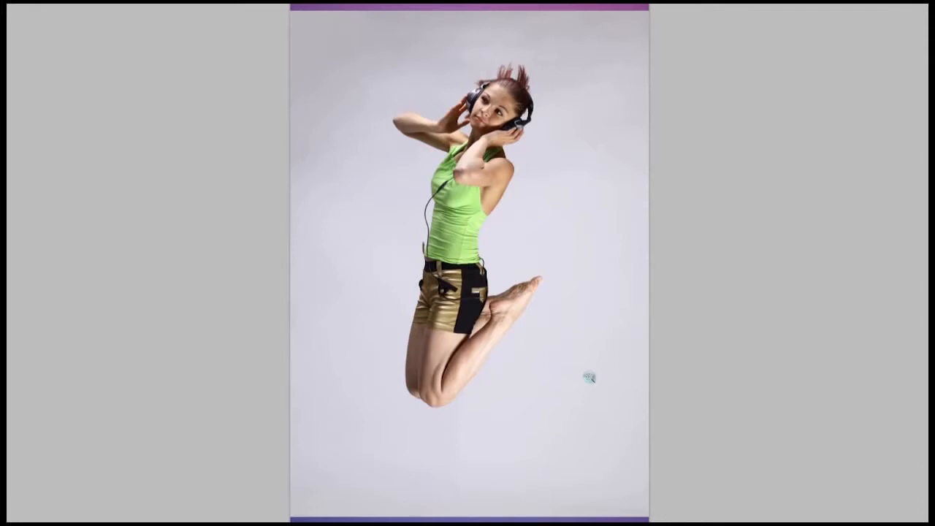
# Select the photo's entire backdrop with the Magic Wand at tolerance 32, and invert the selection onto the jumping woman
pyautogui.click(589, 377)
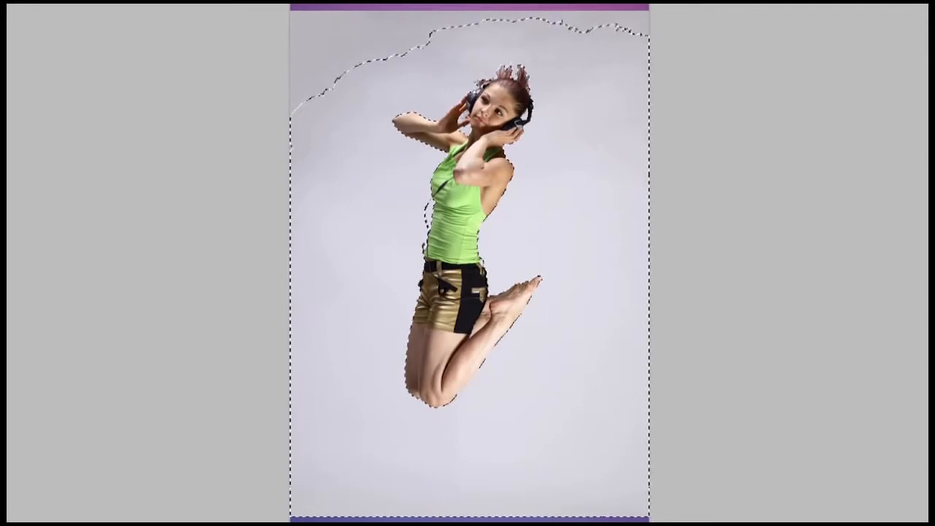
pyautogui.keyDown('shift'); pyautogui.click(330, 31); pyautogui.keyUp('shift')
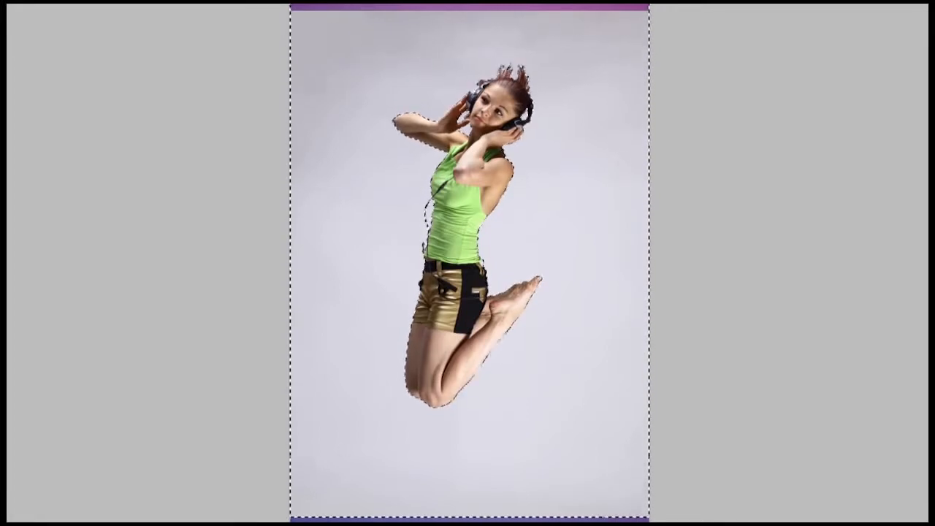
pyautogui.hotkey('ctrl', 'd')
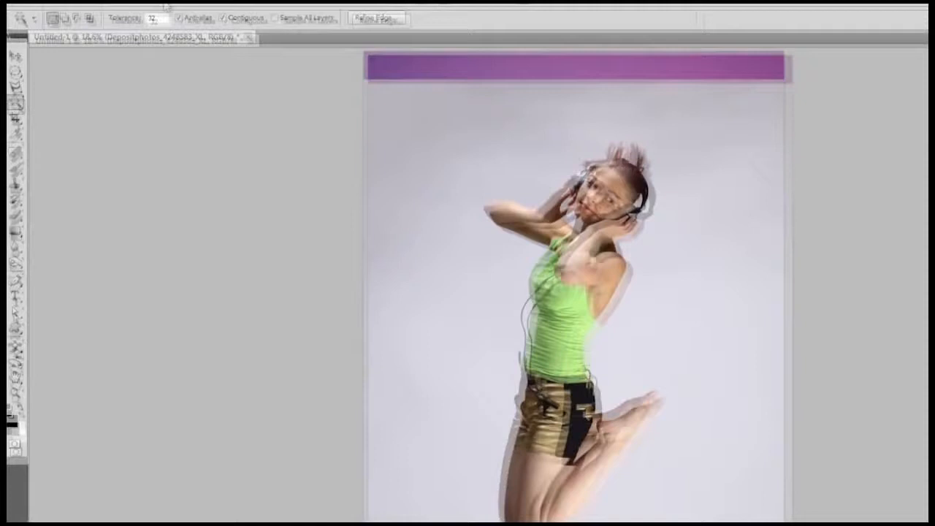
pyautogui.click(175, 16)
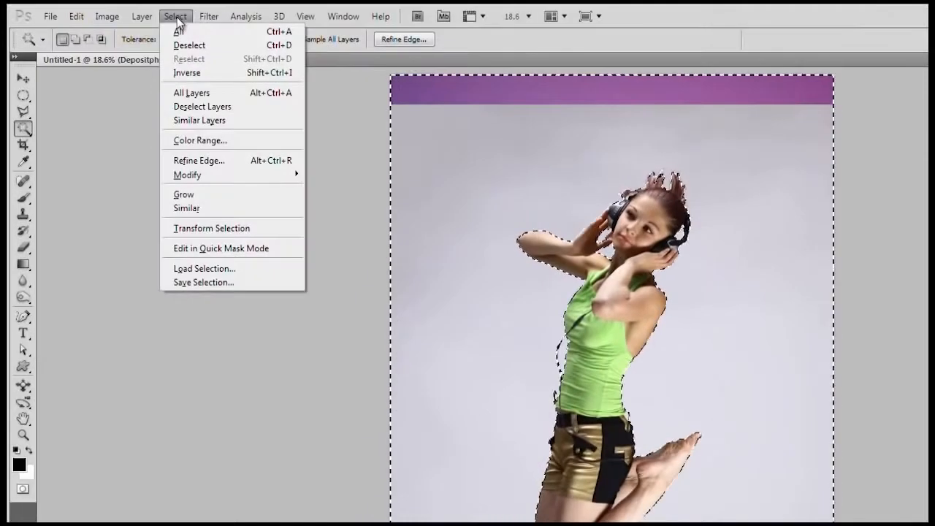
pyautogui.click(246, 73)
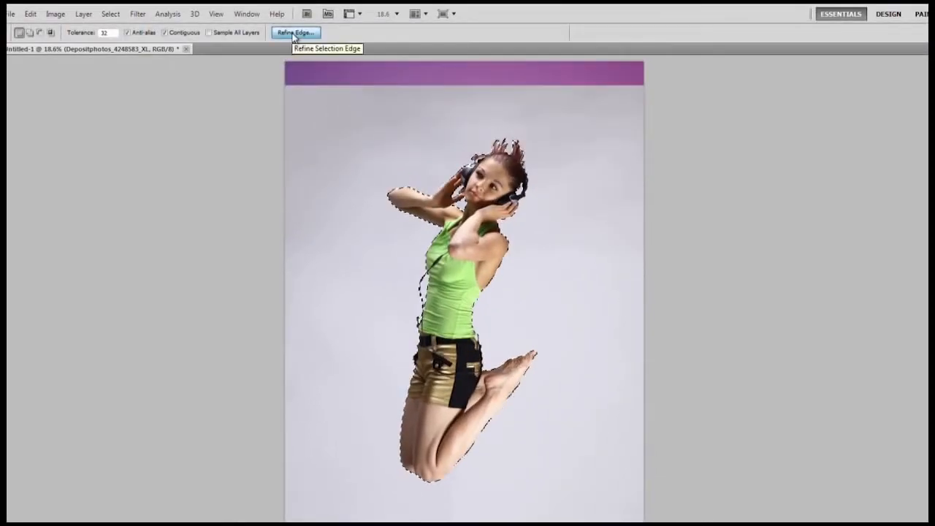
# Open Refine Edge for the woman's selection and paint over her spiky hair with the Refine Radius tool at size 40
pyautogui.click(294, 33)
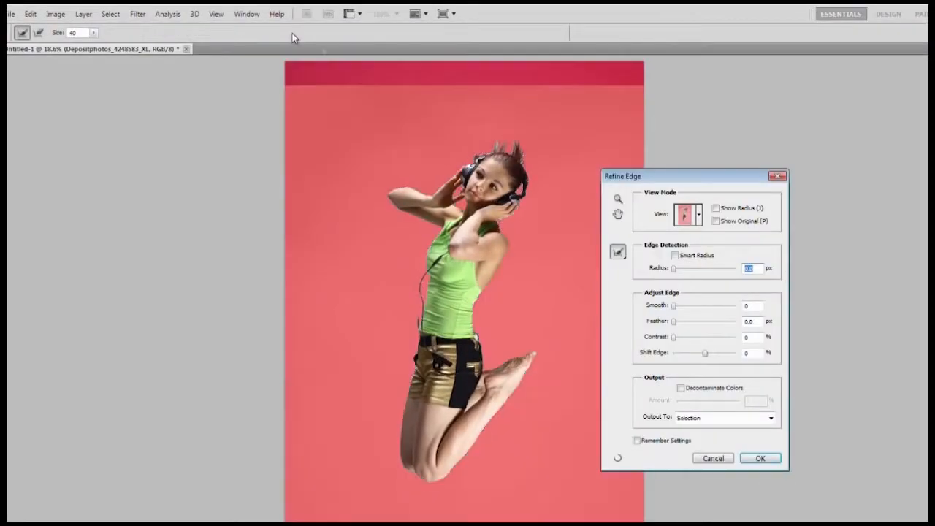
pyautogui.click(619, 199)
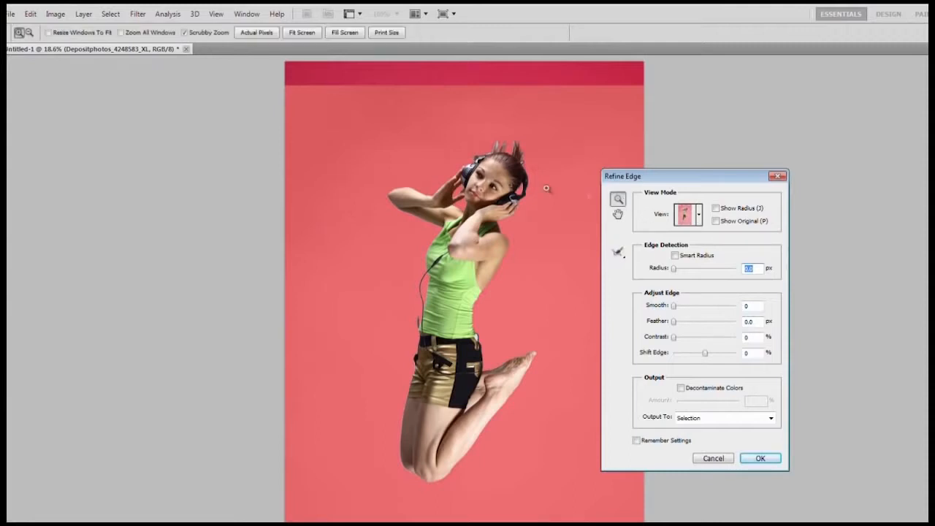
pyautogui.click(493, 185)
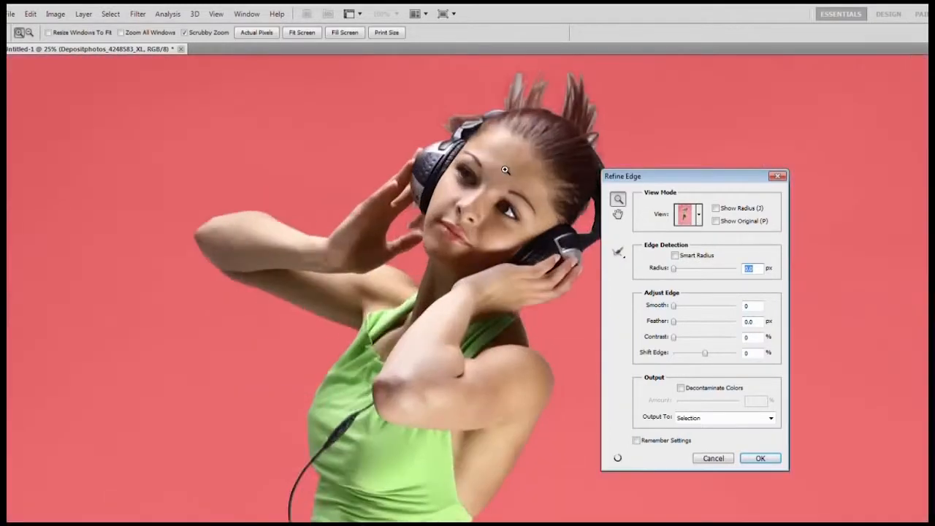
pyautogui.click(505, 170)
pyautogui.click(570, 98)
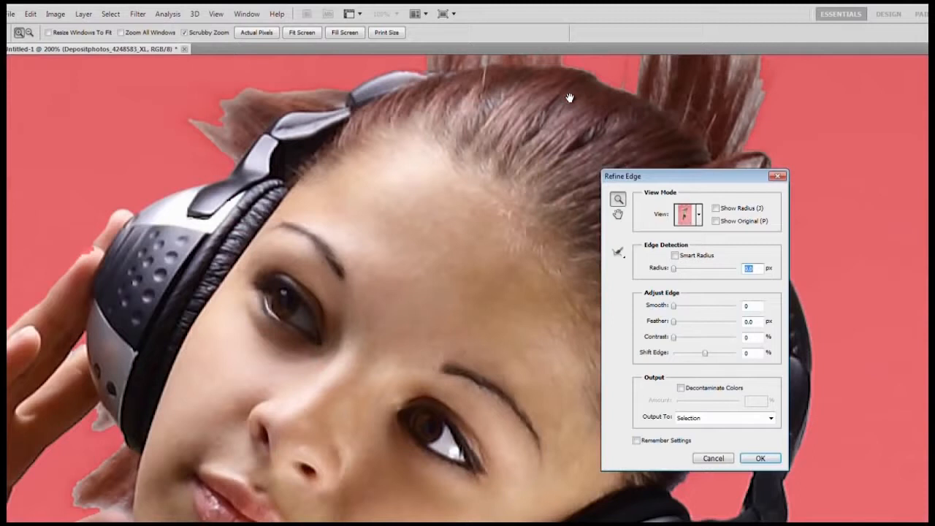
pyautogui.moveTo(461, 176); pyautogui.dragTo(278, 340)
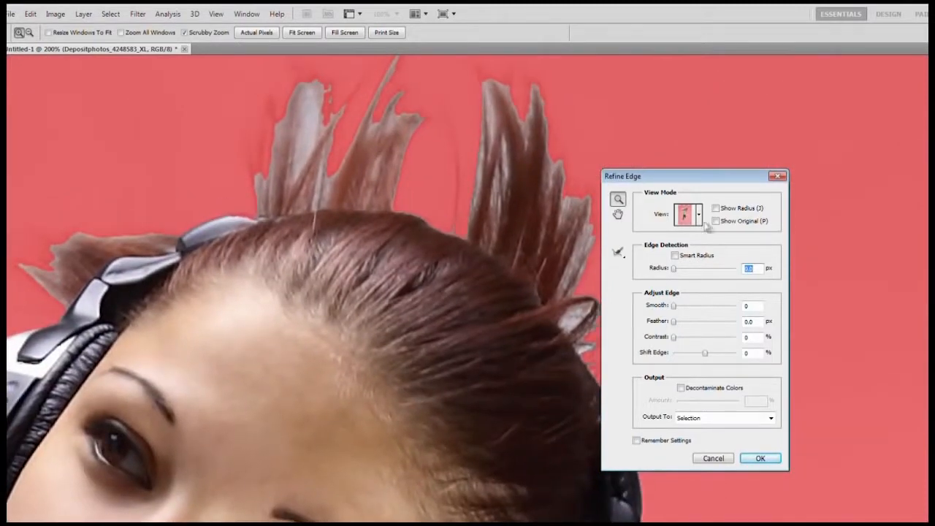
pyautogui.click(699, 215)
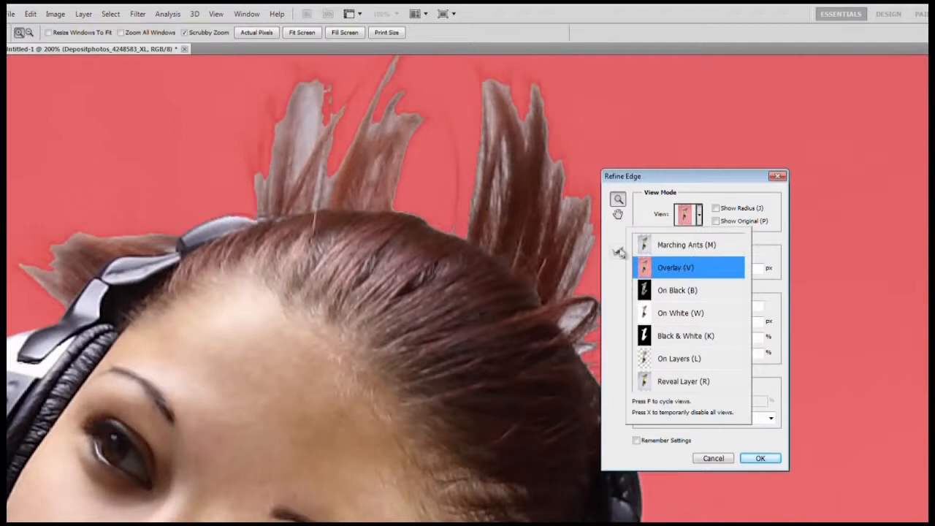
pyautogui.click(619, 252)
pyautogui.click(687, 253)
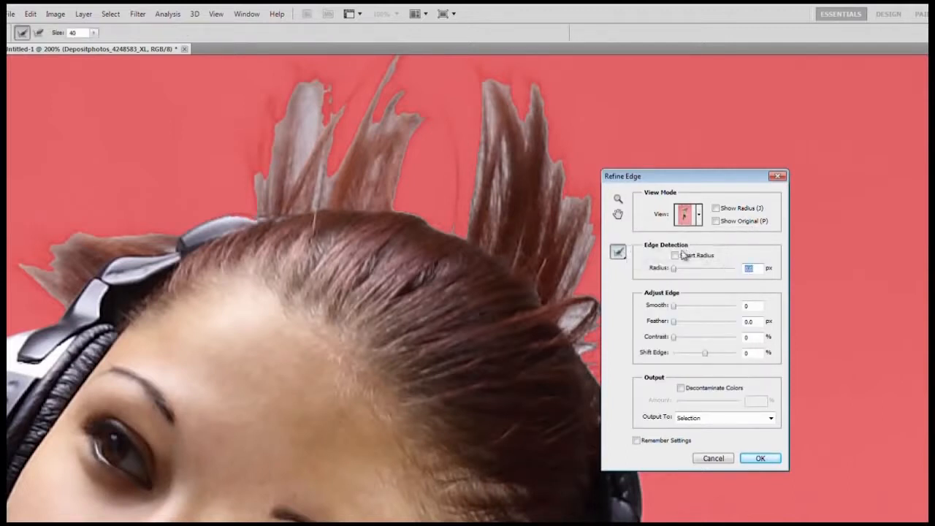
pyautogui.moveTo(73, 270)
pyautogui.mouseDown()
pyautogui.moveTo(40, 254)
pyautogui.moveTo(62, 289)
pyautogui.moveTo(157, 235)
pyautogui.moveTo(197, 218)
pyautogui.mouseUp()
pyautogui.moveTo(316, 88)
pyautogui.mouseDown()
pyautogui.moveTo(329, 205)
pyautogui.moveTo(380, 95)
pyautogui.moveTo(401, 197)
pyautogui.moveTo(448, 237)
pyautogui.moveTo(474, 80)
pyautogui.moveTo(545, 183)
pyautogui.moveTo(595, 300)
pyautogui.moveTo(573, 398)
pyautogui.moveTo(496, 388)
pyautogui.mouseUp()
# Refine the selection edge beside the woman's raised hand, accept the refinement, and add a mask to the photo layer from it
pyautogui.hotkey('ctrl', '-')
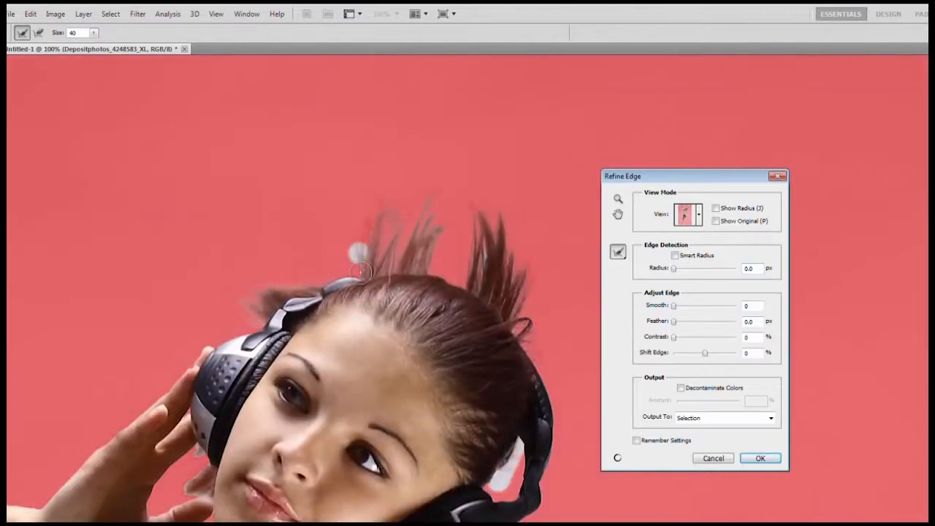
pyautogui.moveTo(183, 443); pyautogui.dragTo(194, 453)
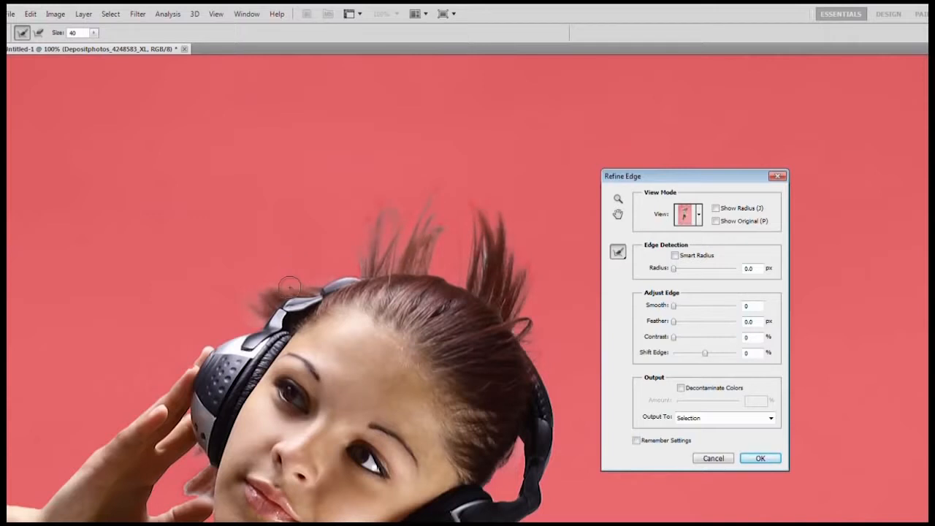
pyautogui.click(761, 459)
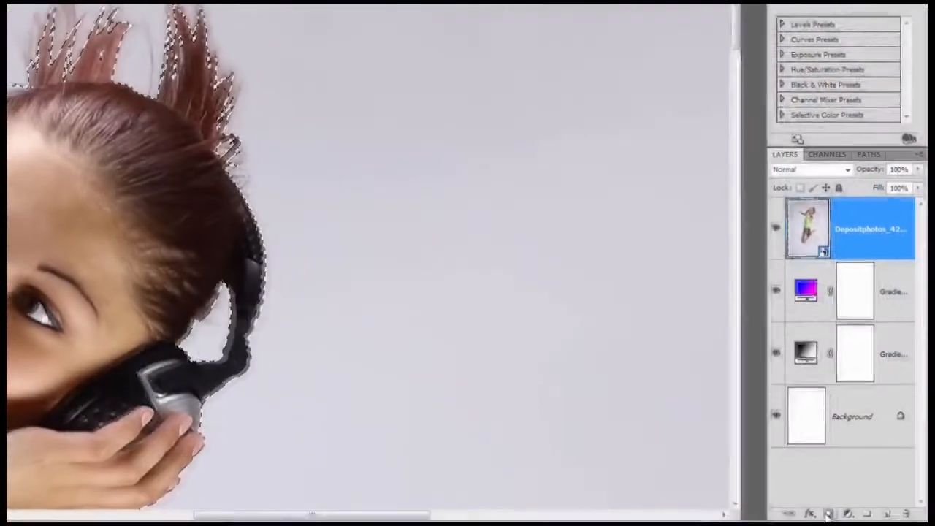
pyautogui.click(825, 512)
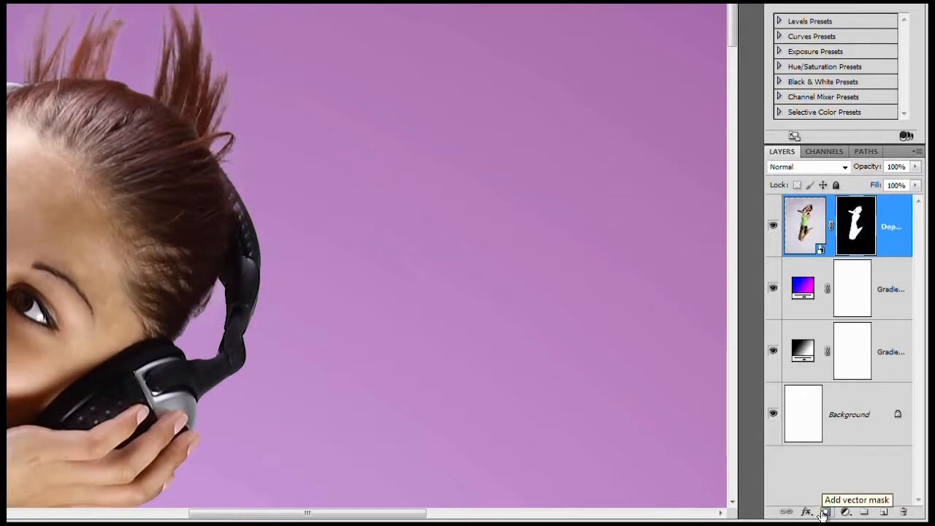
# Add a new layer and draw a thin horizontal rectangular marquee across the woman's torso, extending past her back
pyautogui.click(885, 512)
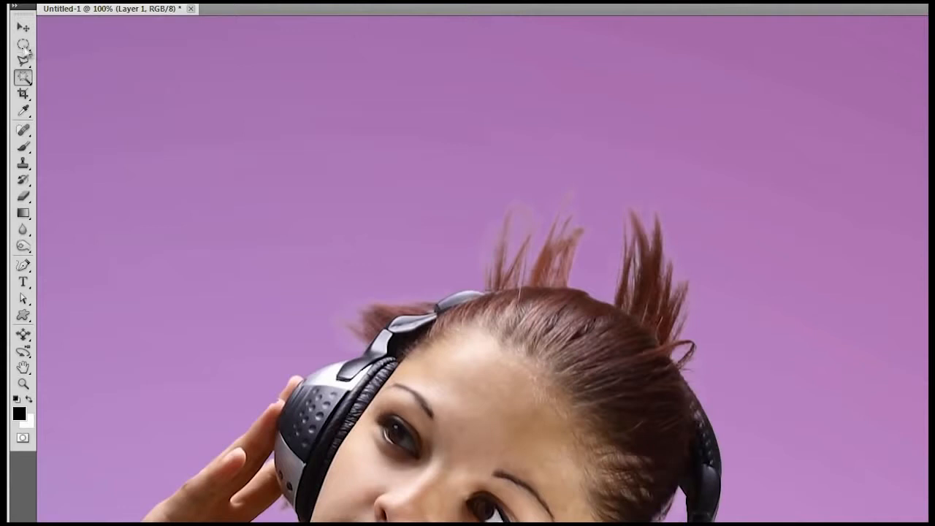
pyautogui.click(28, 49)
pyautogui.click(84, 43)
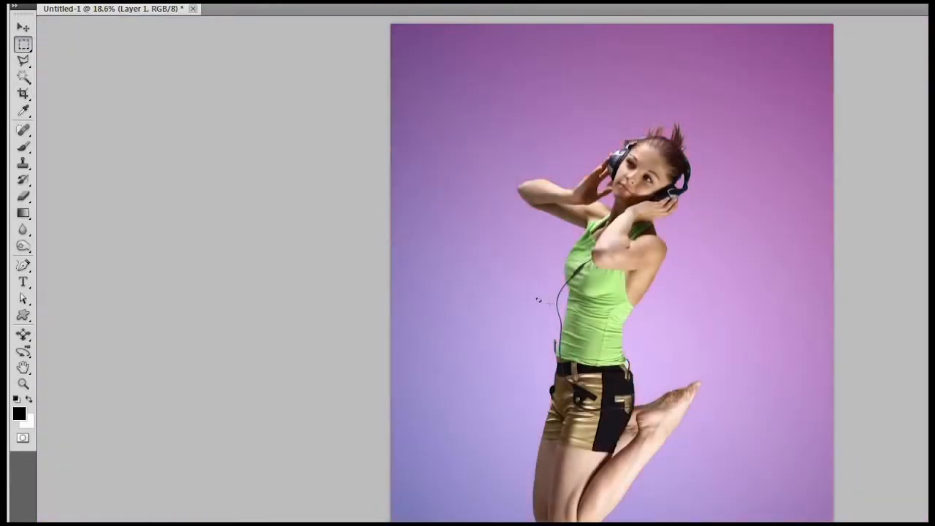
pyautogui.moveTo(538, 300); pyautogui.dragTo(771, 307)
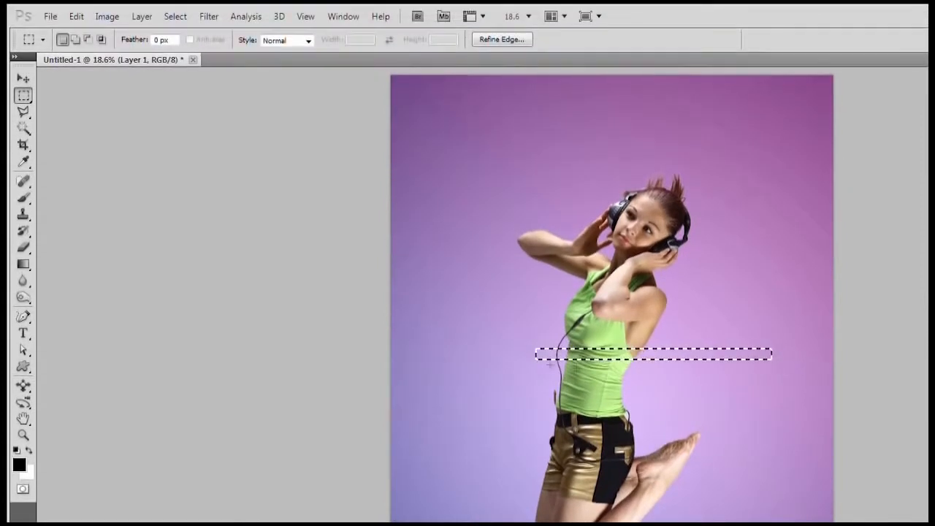
# Fill the thin rectangular selection with black in Normal mode at 100% opacity
pyautogui.click(75, 16)
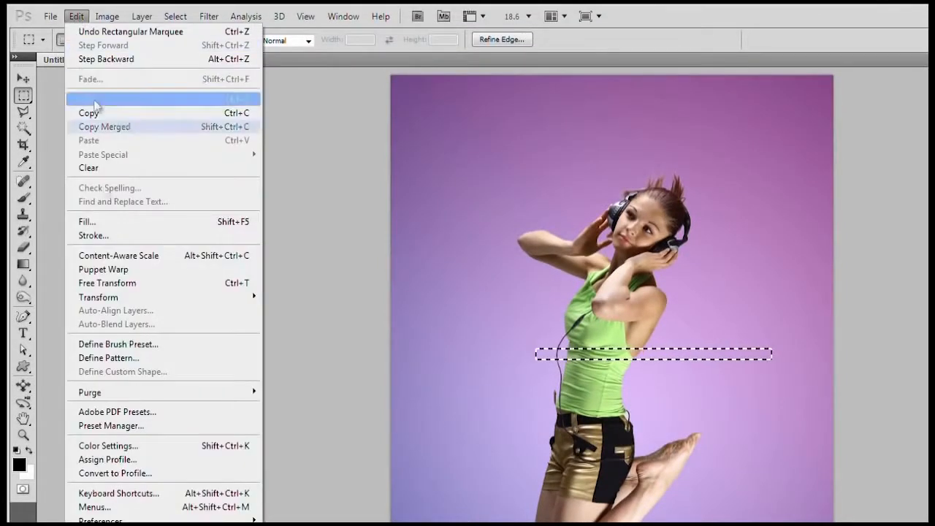
pyautogui.click(125, 222)
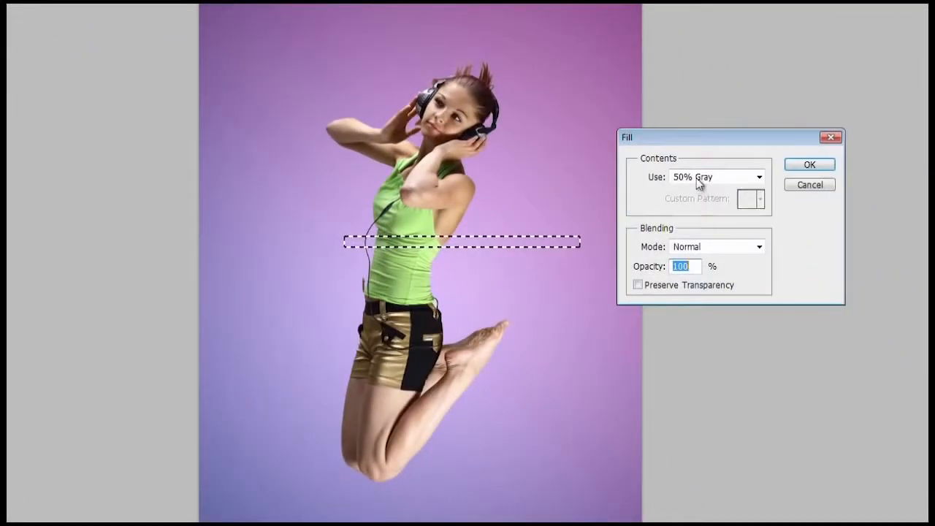
pyautogui.click(758, 178)
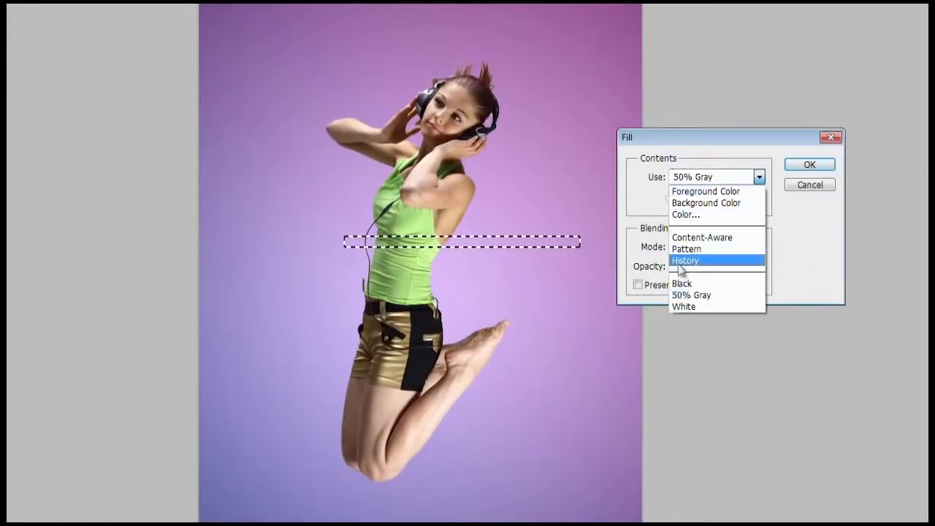
pyautogui.click(730, 283)
pyautogui.press('Return')
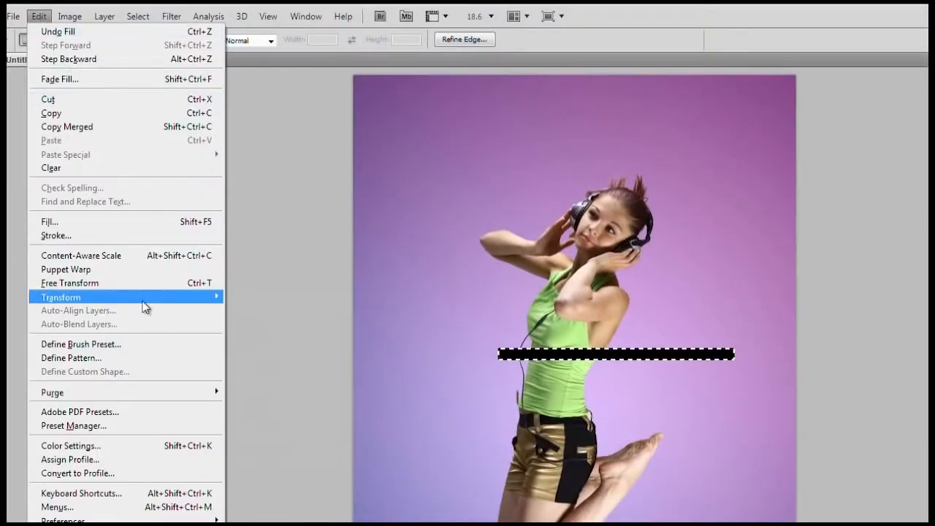
# Skew the black bar horizontally by -46.64° so its short ends become slanted
pyautogui.moveTo(65, 227)
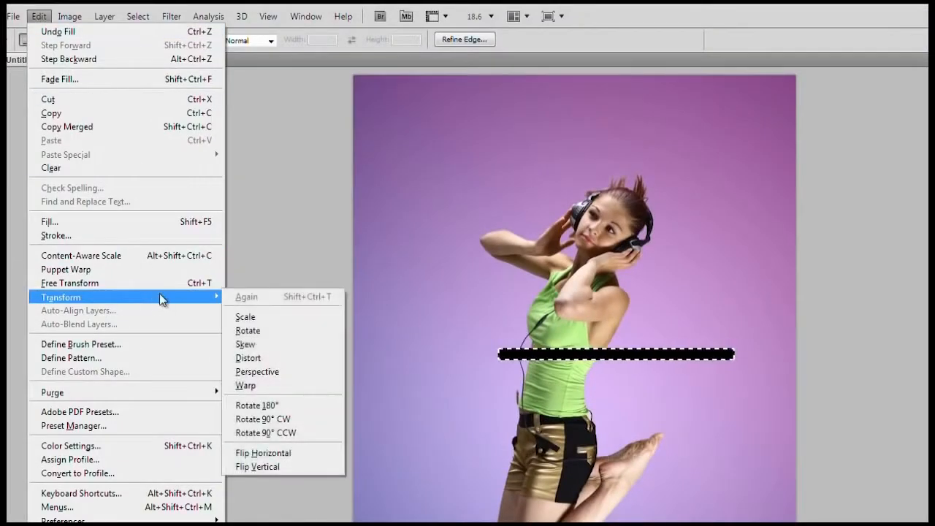
pyautogui.click(245, 344)
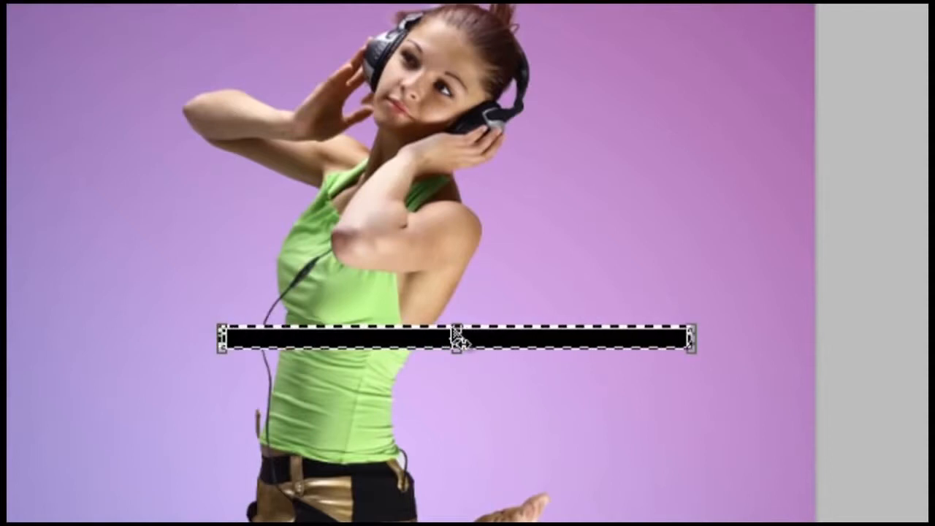
pyautogui.moveTo(457, 337); pyautogui.dragTo(476, 338)
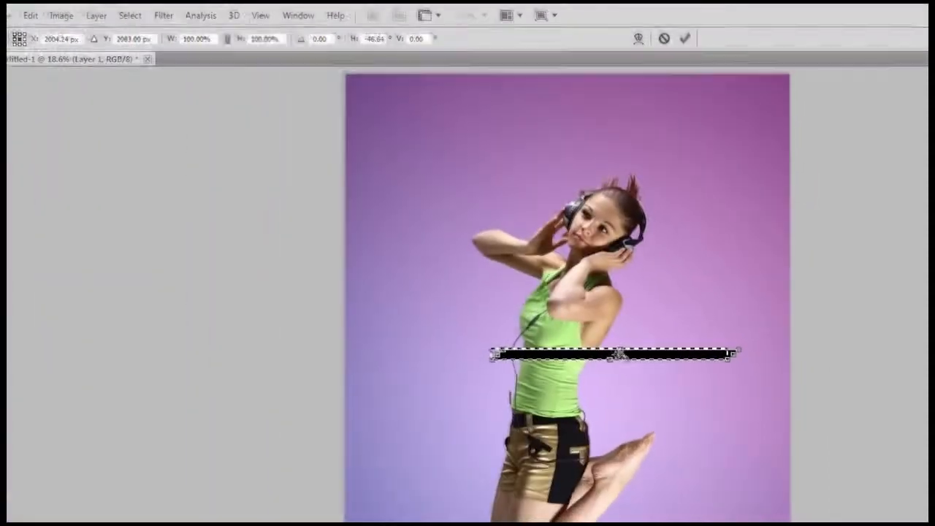
# Rotate the skewed black bar by 45° and apply the transformation
pyautogui.click(32, 17)
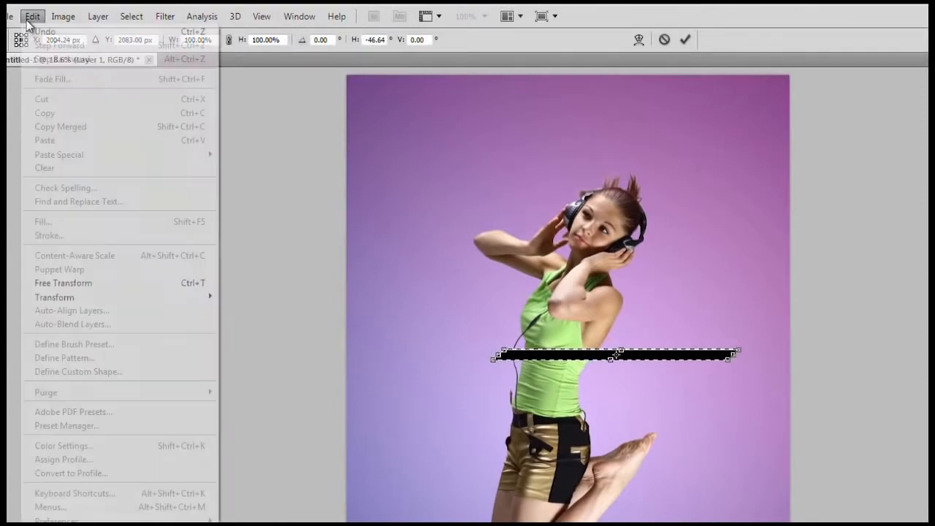
pyautogui.moveTo(141, 298)
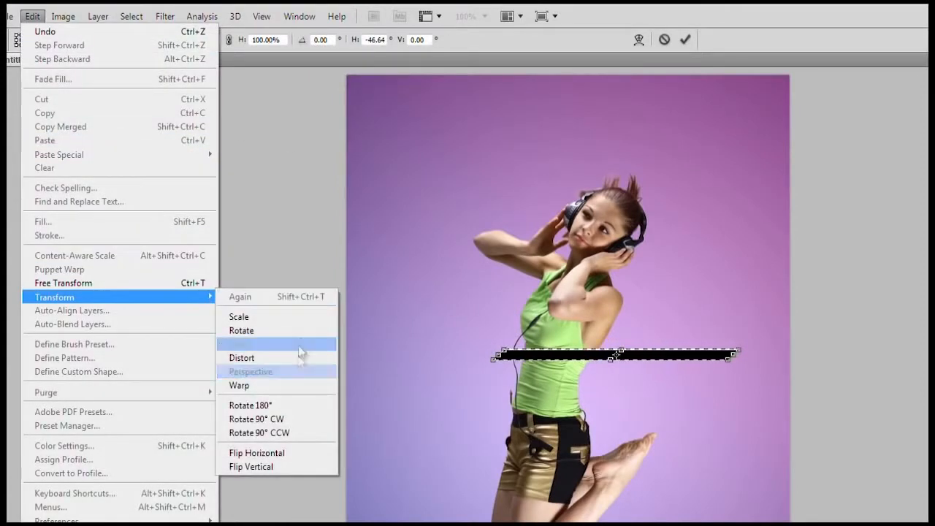
pyautogui.click(307, 330)
pyautogui.moveTo(757, 337); pyautogui.dragTo(712, 425)
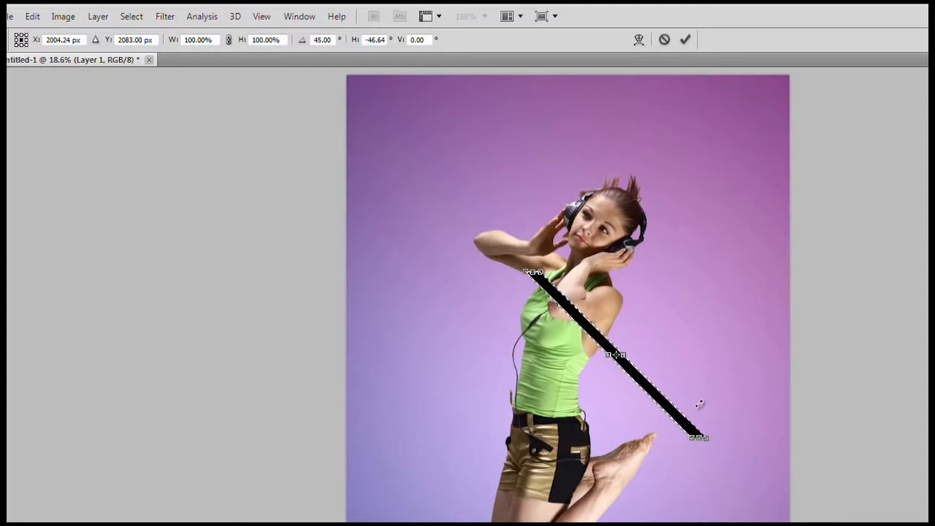
pyautogui.press('Return')
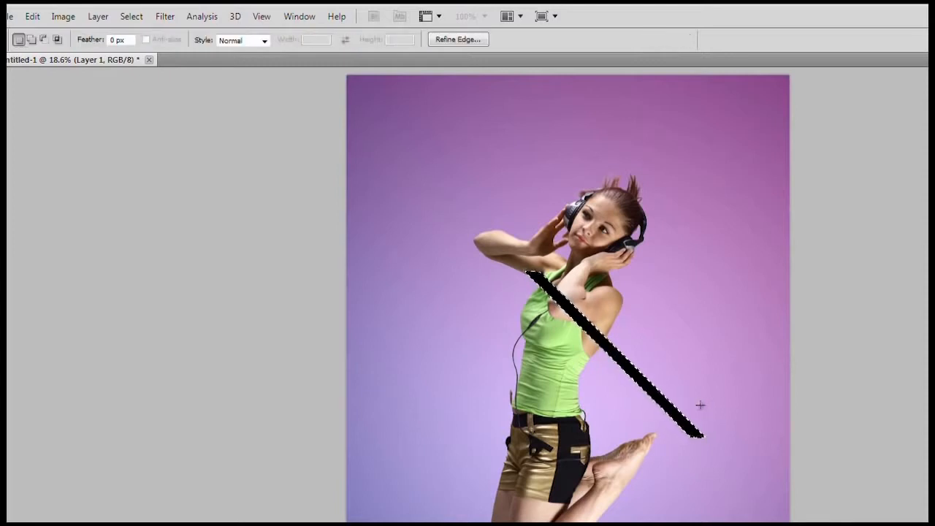
# Define the slanted bar as a brush preset with a name starting with "Diagonal B", and clear the selection
pyautogui.click(34, 17)
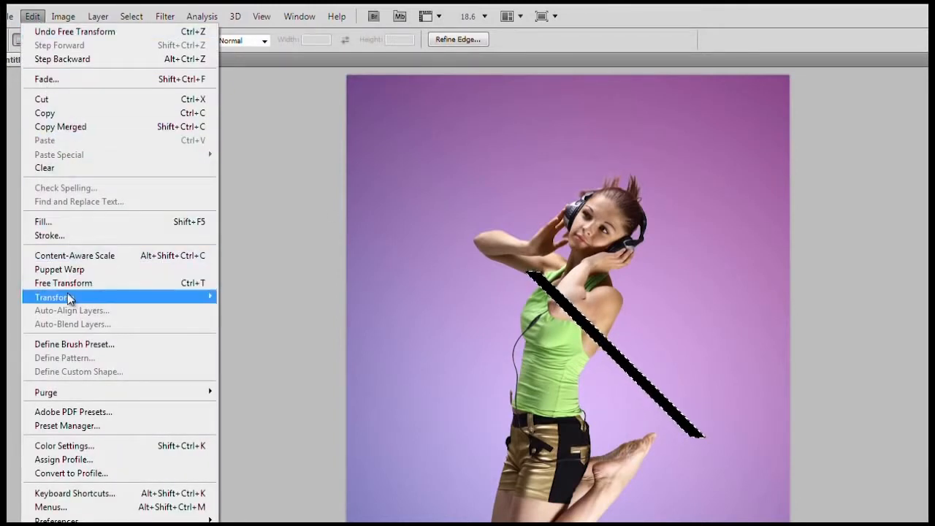
pyautogui.click(99, 343)
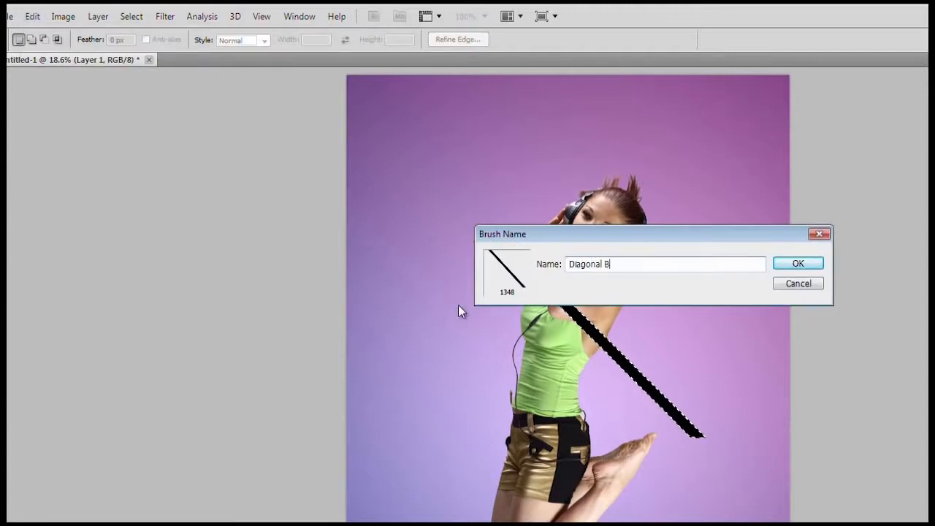
pyautogui.press('Return')
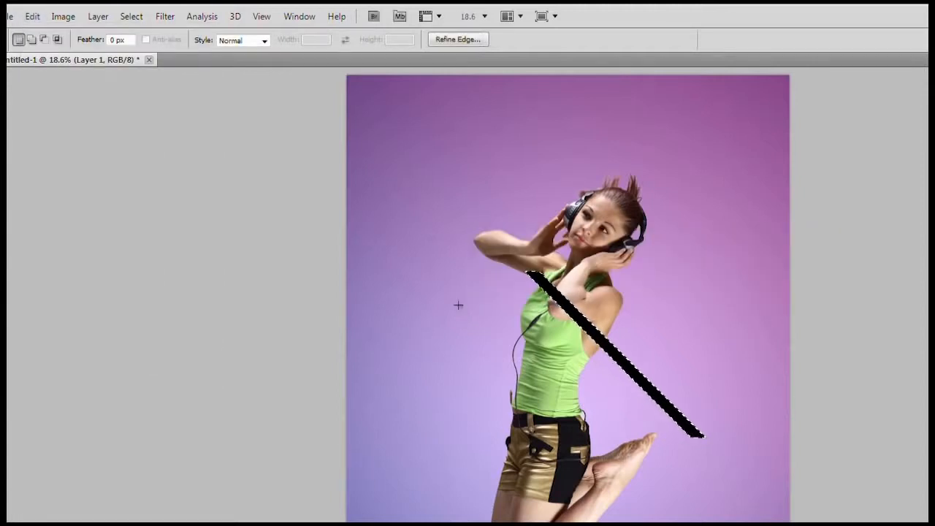
pyautogui.hotkey('ctrl', 'd')
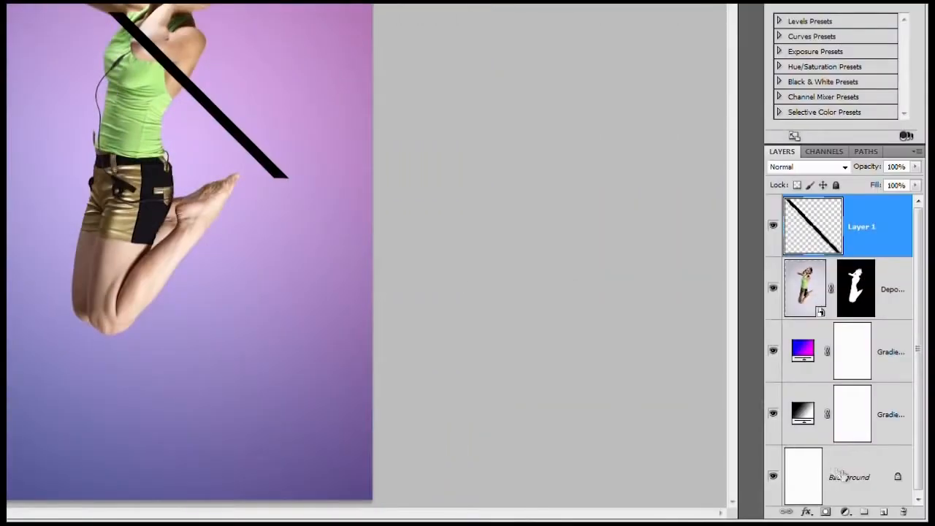
# Delete the bar's layer Layer 1, and add a new empty layer placed directly beneath the masked photo layer
pyautogui.click(903, 514)
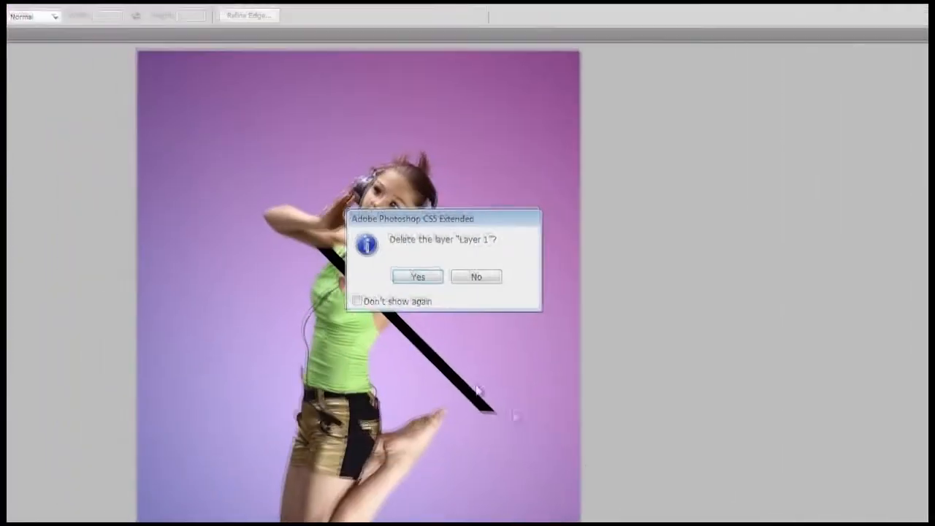
pyautogui.click(411, 280)
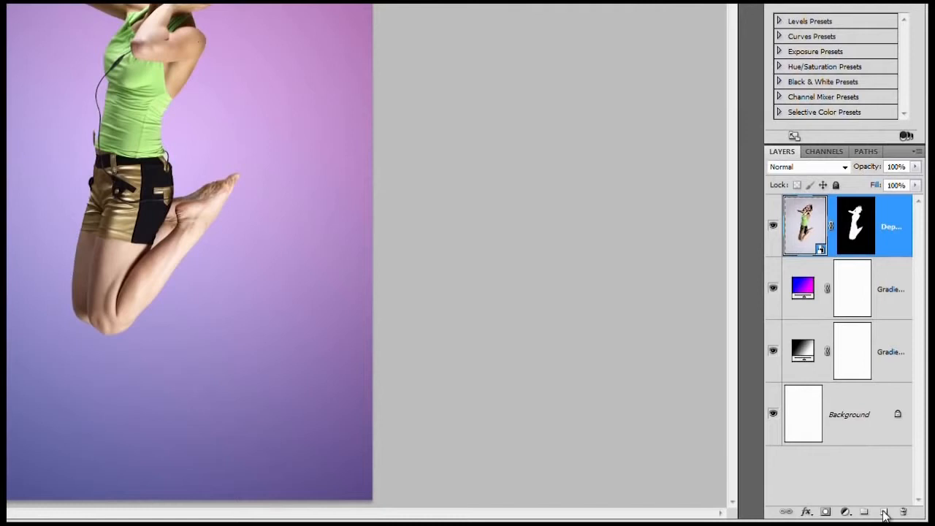
pyautogui.click(884, 513)
pyautogui.moveTo(851, 228); pyautogui.dragTo(845, 293)
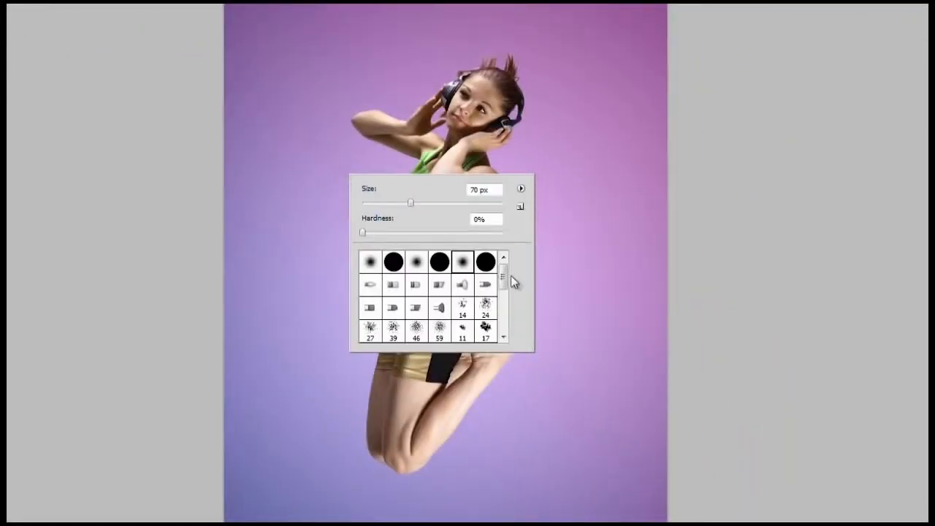
# Choose the custom 1348 px diagonal bar brush for painting and open the detailed brush settings
pyautogui.moveTo(504, 277); pyautogui.dragTo(505, 337)
pyautogui.click(369, 333)
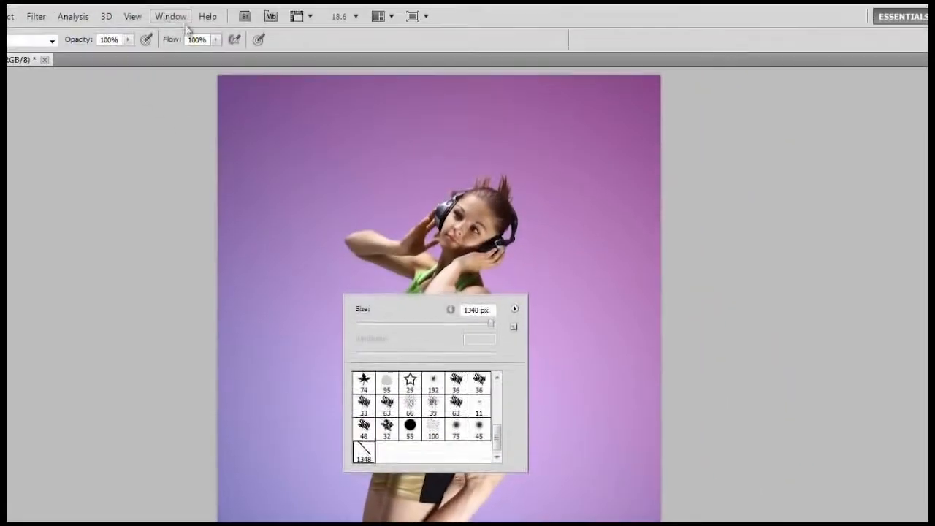
pyautogui.click(170, 16)
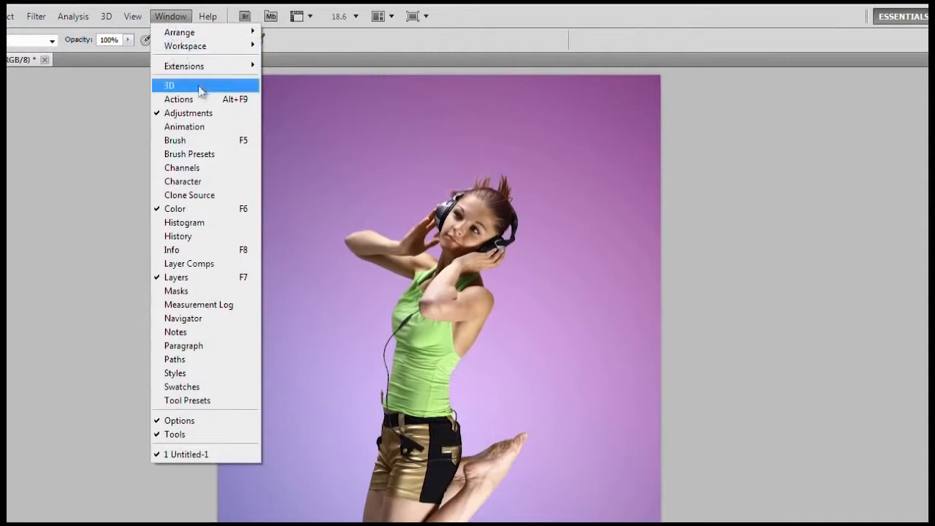
pyautogui.click(192, 142)
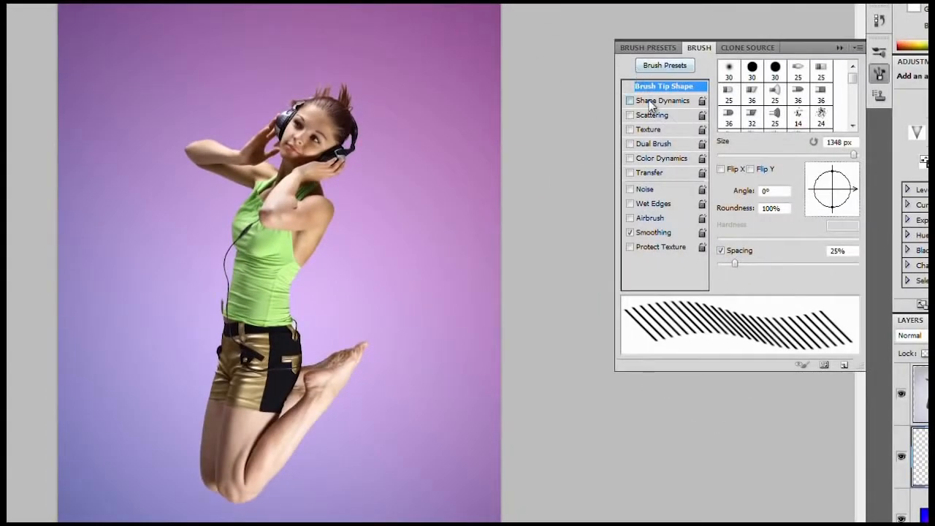
# Enable Shape Dynamics with 100% size jitter and Scattering with 100% scatter for the bar brush, and close the brush settings
pyautogui.click(652, 102)
pyautogui.write('100')
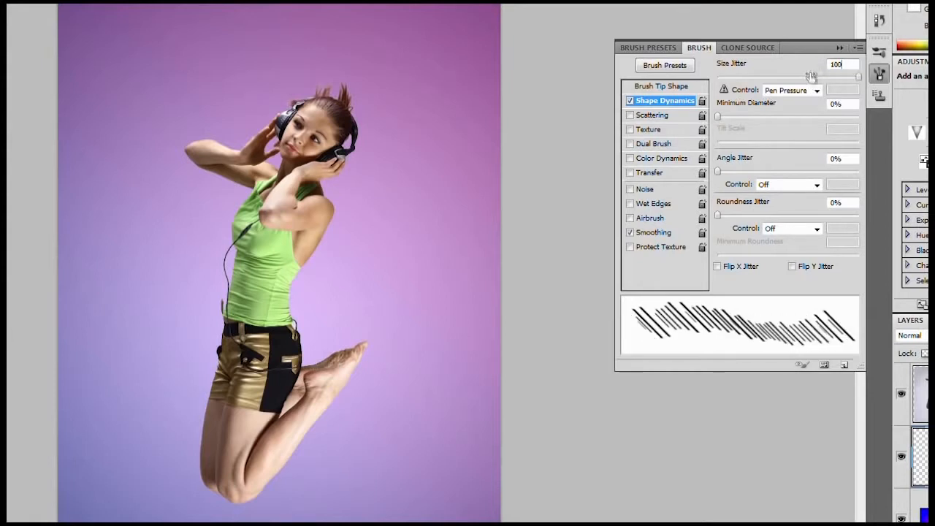
pyautogui.click(662, 117)
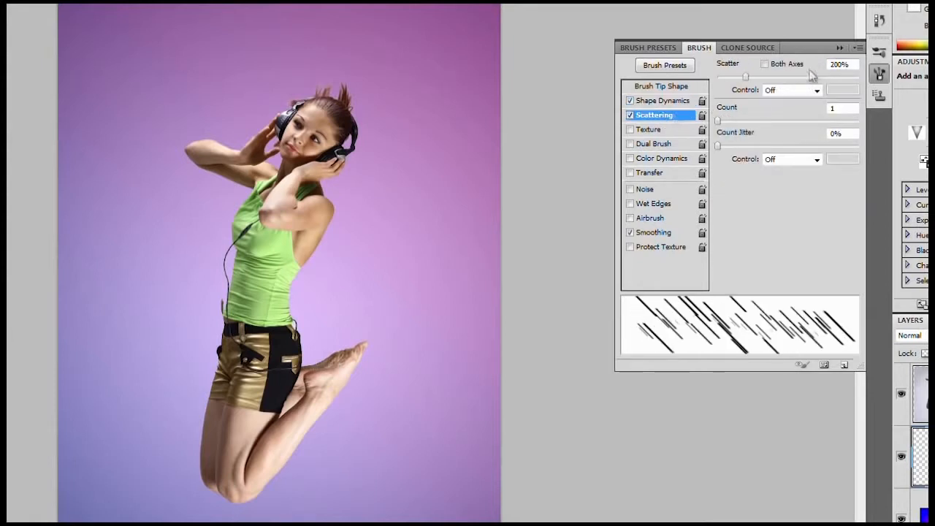
pyautogui.click(851, 65)
pyautogui.write('100')
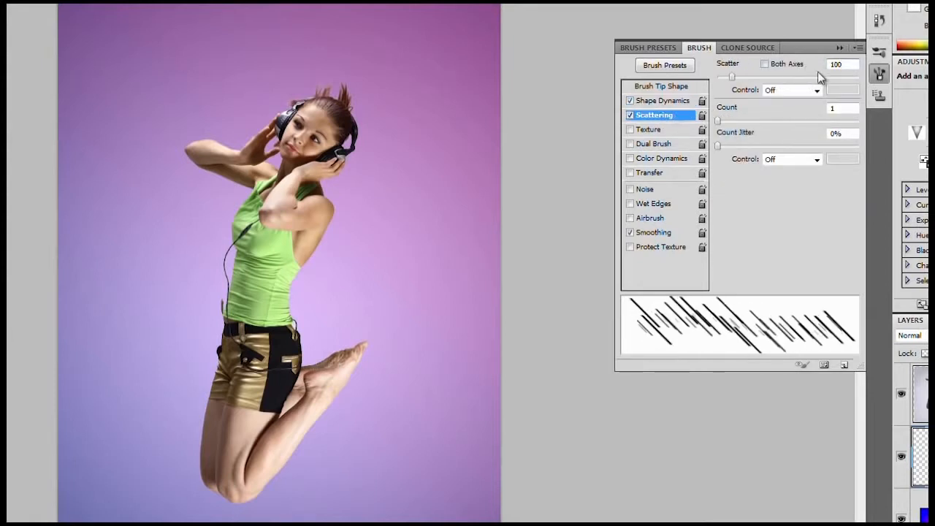
pyautogui.press('F5')
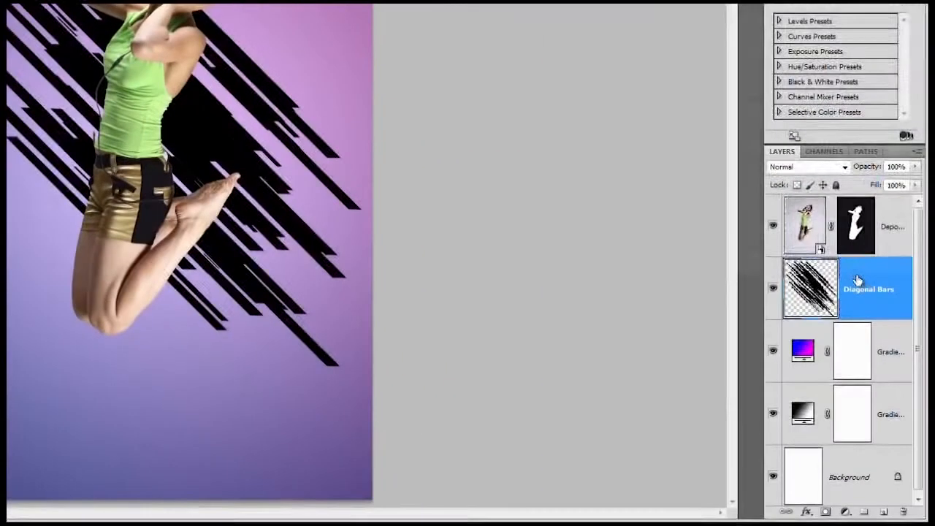
# Add a Gradient Overlay to the Diagonal Bars layer, replacing the gradient presets with the Spectrums set and choosing its first gradient
pyautogui.rightClick(858, 282)
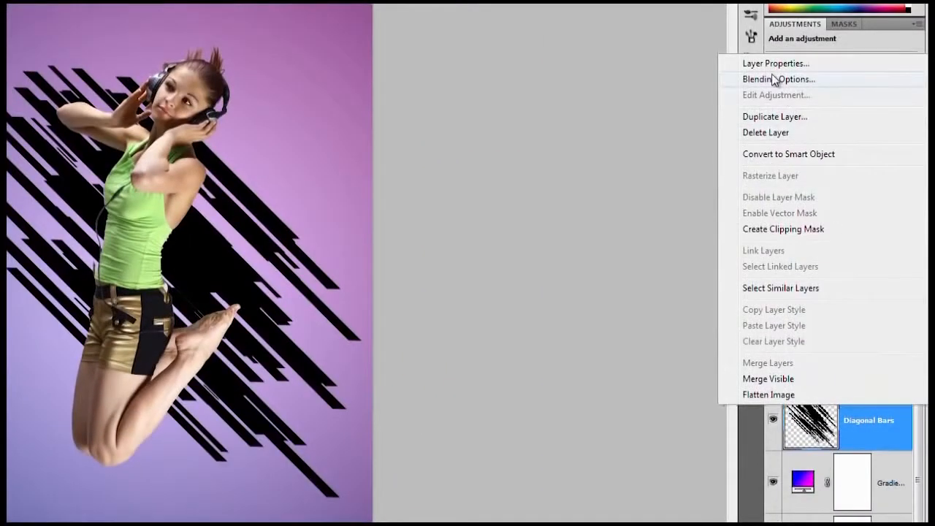
pyautogui.click(758, 83)
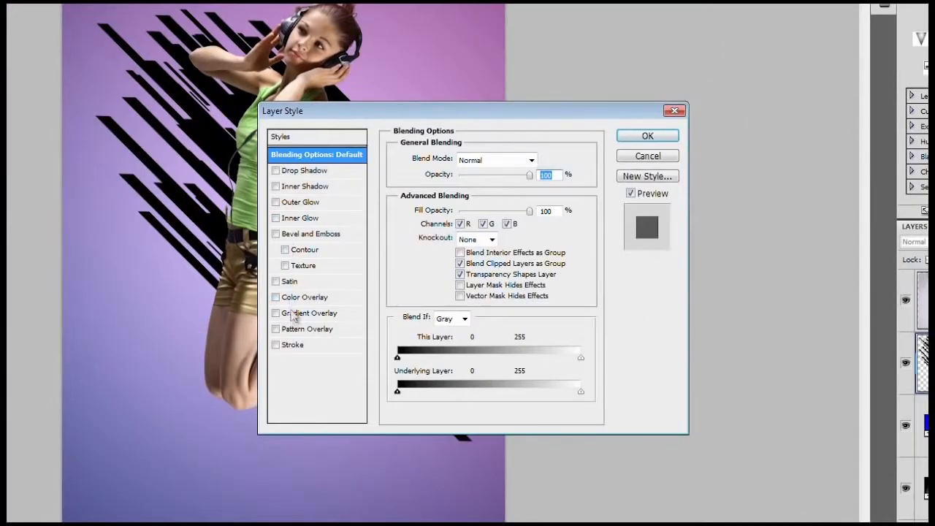
pyautogui.click(293, 314)
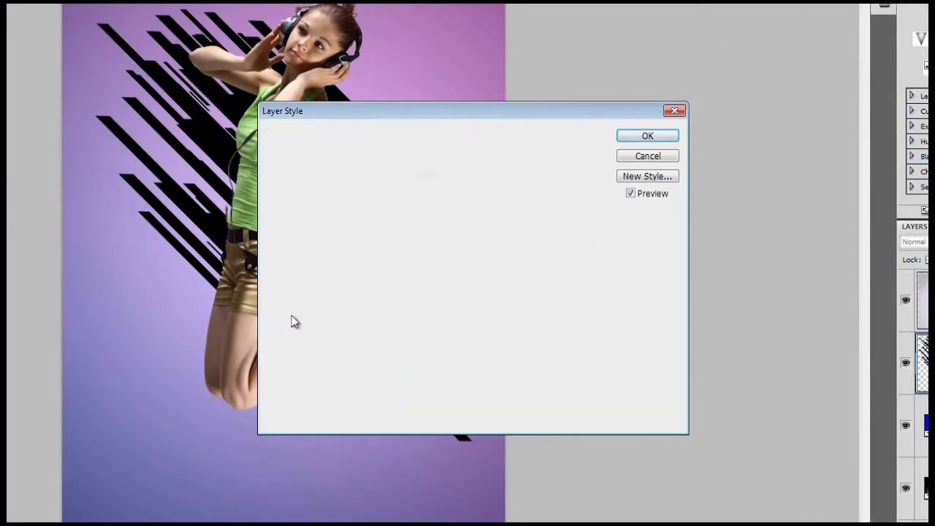
pyautogui.click(527, 190)
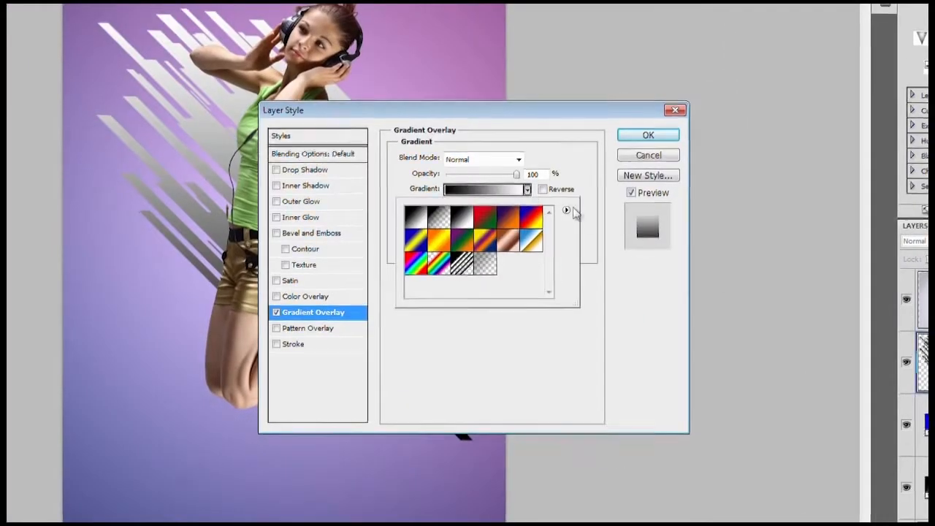
pyautogui.click(566, 210)
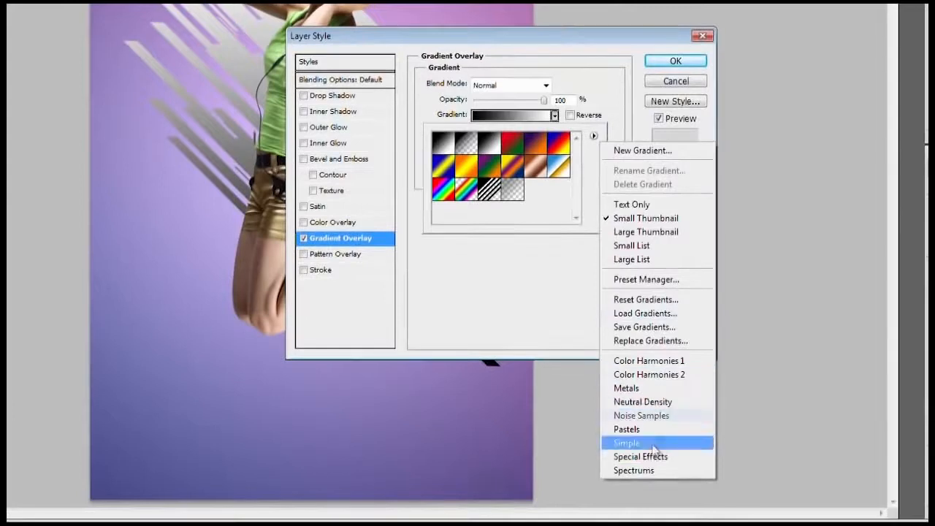
pyautogui.click(656, 442)
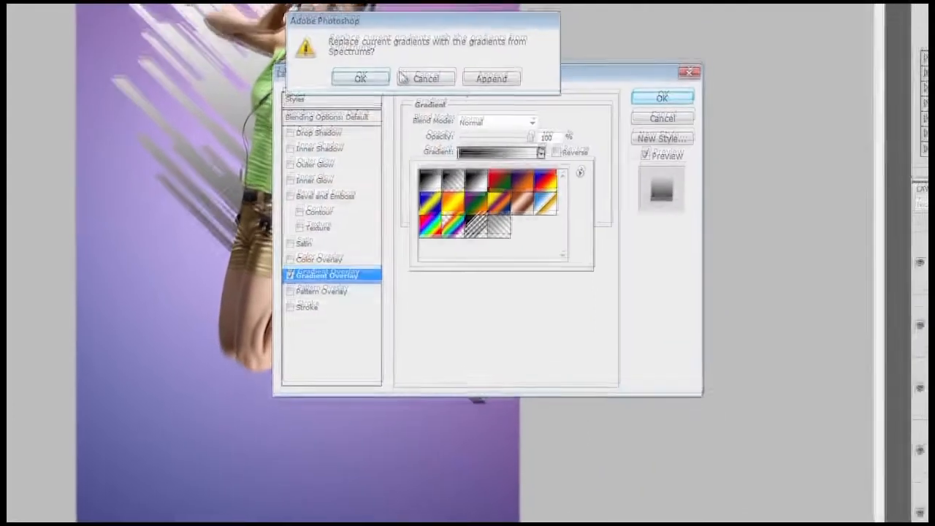
pyautogui.click(374, 42)
pyautogui.click(414, 220)
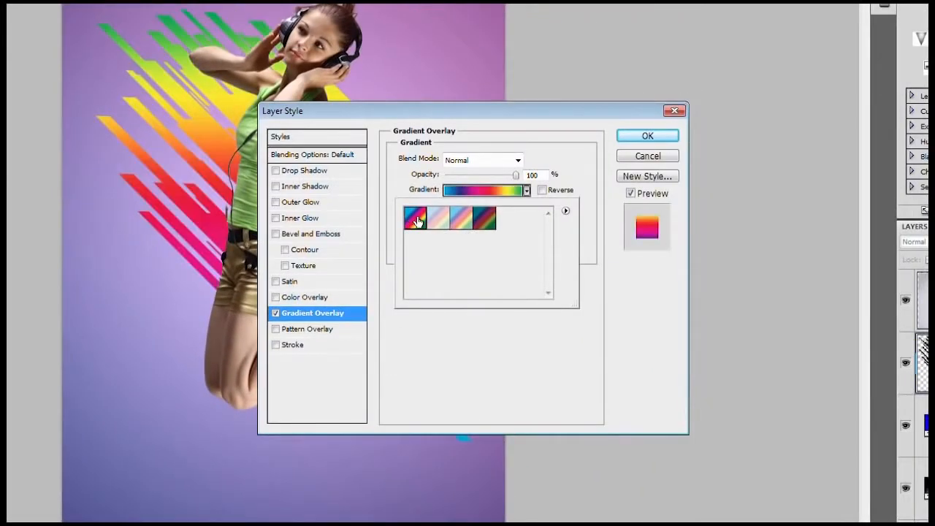
pyautogui.click(577, 160)
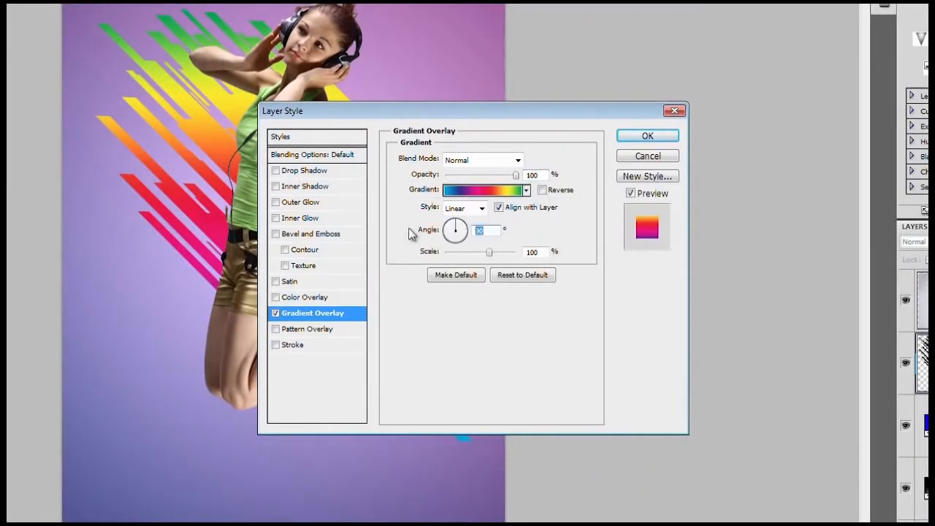
# Set the overlay gradient's angle to -45° and scale to 150%, shift it diagonally down and right across the bars, and apply the style
pyautogui.write('-45')
pyautogui.moveTo(496, 254); pyautogui.dragTo(531, 257)
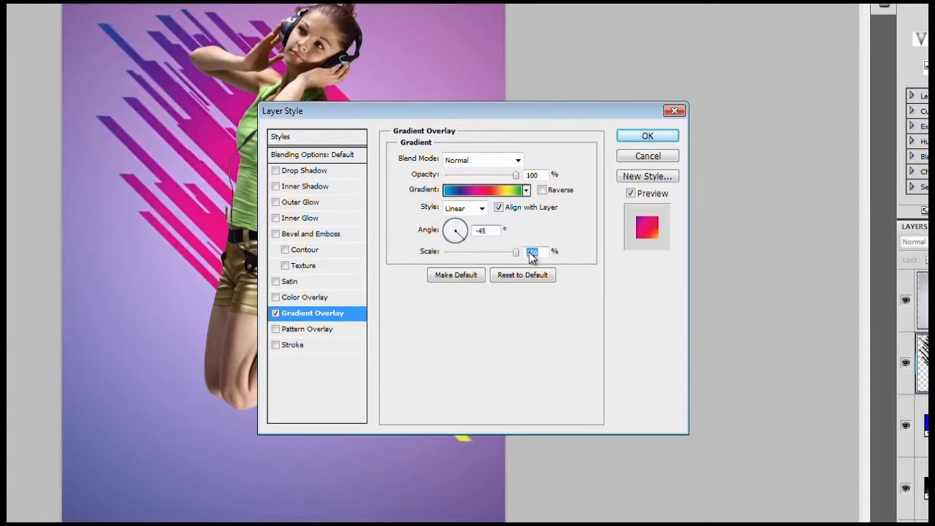
pyautogui.moveTo(335, 115); pyautogui.dragTo(496, 116)
pyautogui.moveTo(293, 203); pyautogui.dragTo(369, 309)
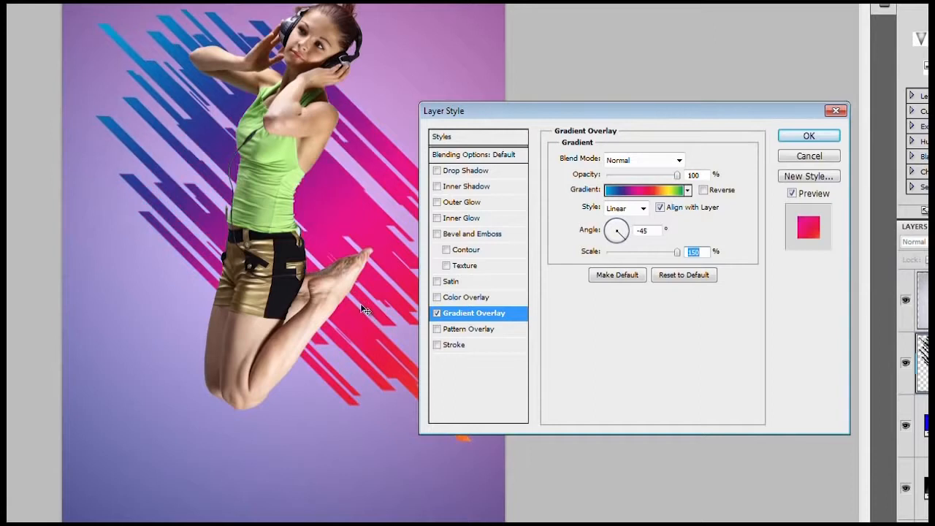
pyautogui.click(810, 137)
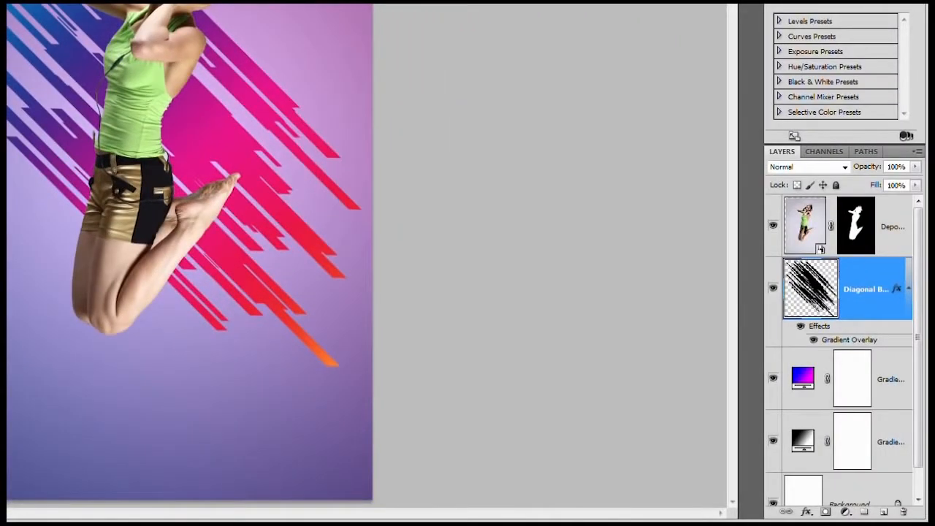
# Create a new layer above the masked photo layer and name it 3D Diagonal Bars
pyautogui.click(884, 512)
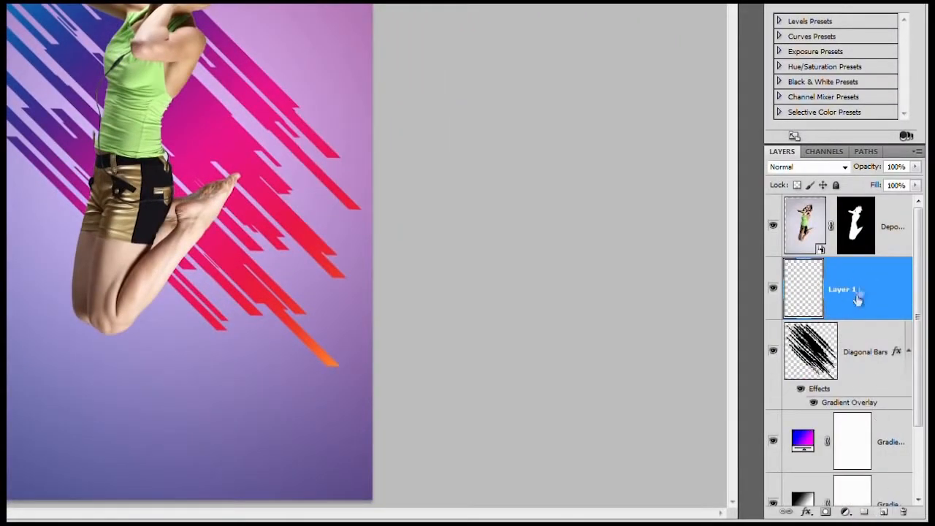
pyautogui.moveTo(856, 297); pyautogui.dragTo(841, 230)
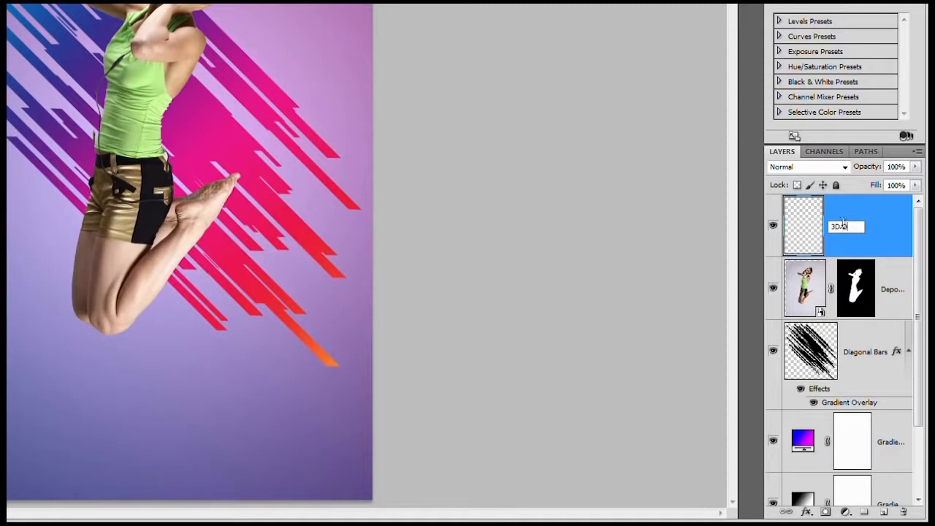
pyautogui.write('iagonal Bars')
pyautogui.press('Return')
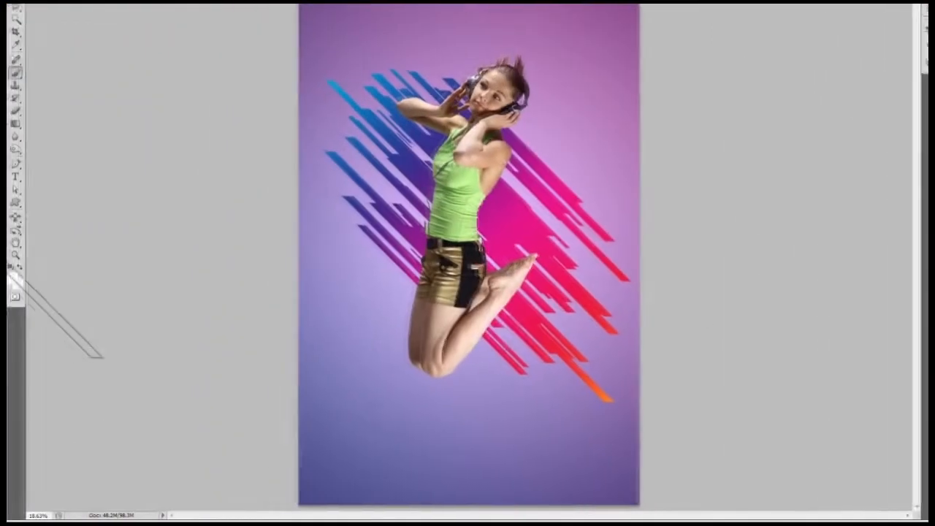
# Paint white diagonal bars over the woman on the new layer, using foreground color ffffff
pyautogui.click(16, 281)
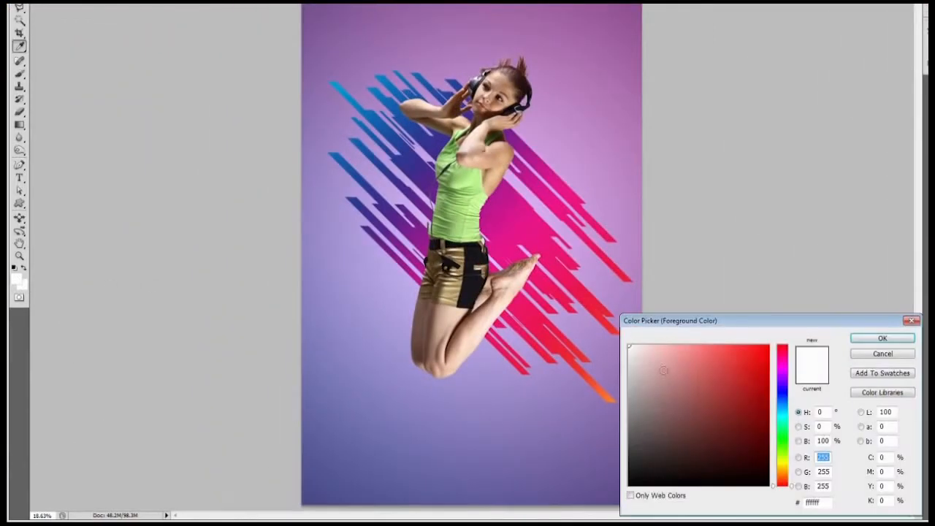
pyautogui.press('Return')
pyautogui.moveTo(442, 286)
pyautogui.mouseDown()
pyautogui.moveTo(431, 157)
pyautogui.moveTo(494, 297)
pyautogui.moveTo(502, 291)
pyautogui.moveTo(504, 204)
pyautogui.moveTo(536, 213)
pyautogui.moveTo(511, 157)
pyautogui.moveTo(451, 245)
pyautogui.moveTo(395, 260)
pyautogui.moveTo(459, 213)
pyautogui.moveTo(439, 181)
pyautogui.moveTo(454, 156)
pyautogui.mouseUp()
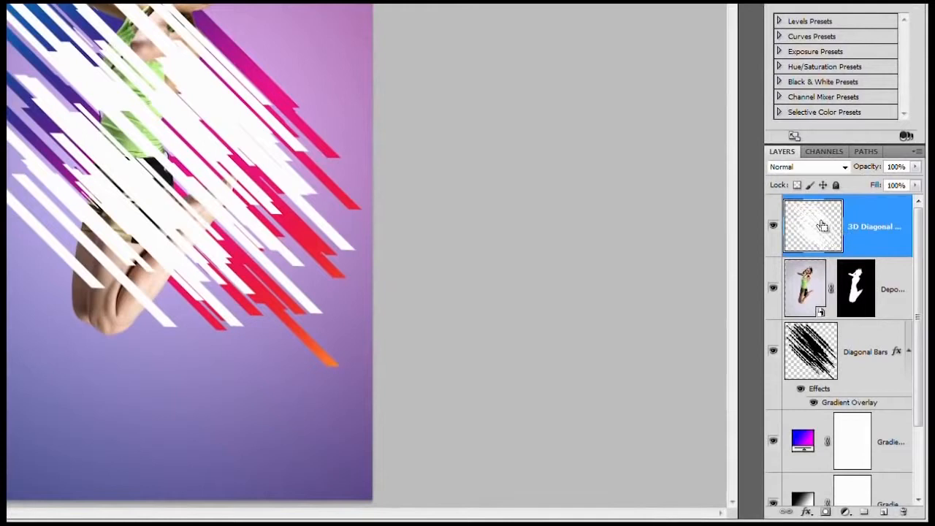
# Load the white bars' outline as a selection and convert it into a work path
pyautogui.keyDown('ctrl'); pyautogui.click(822, 226); pyautogui.keyUp('ctrl')
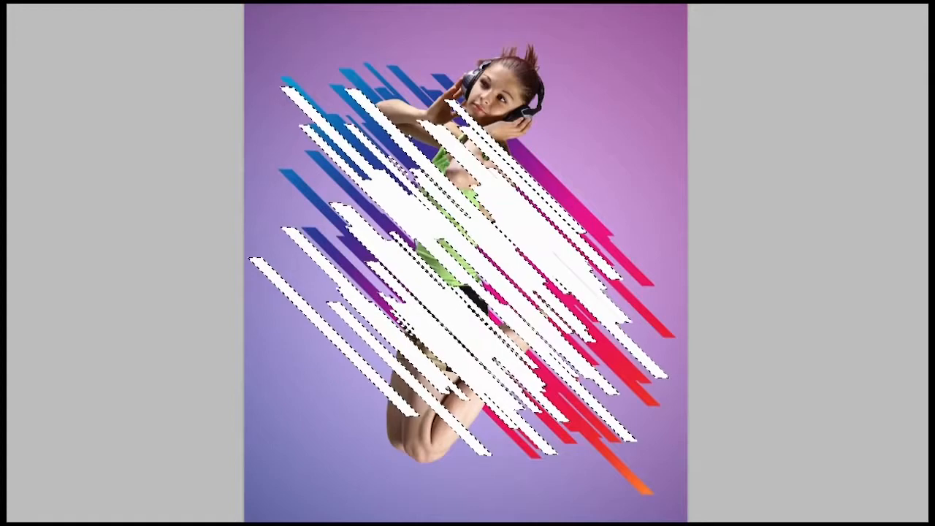
pyautogui.hotkey('ctrl', 'd')
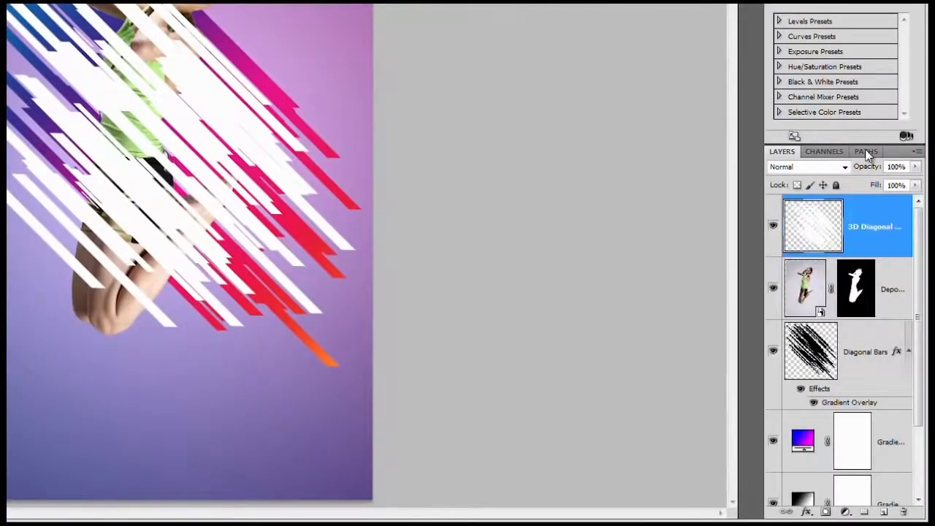
pyautogui.click(866, 151)
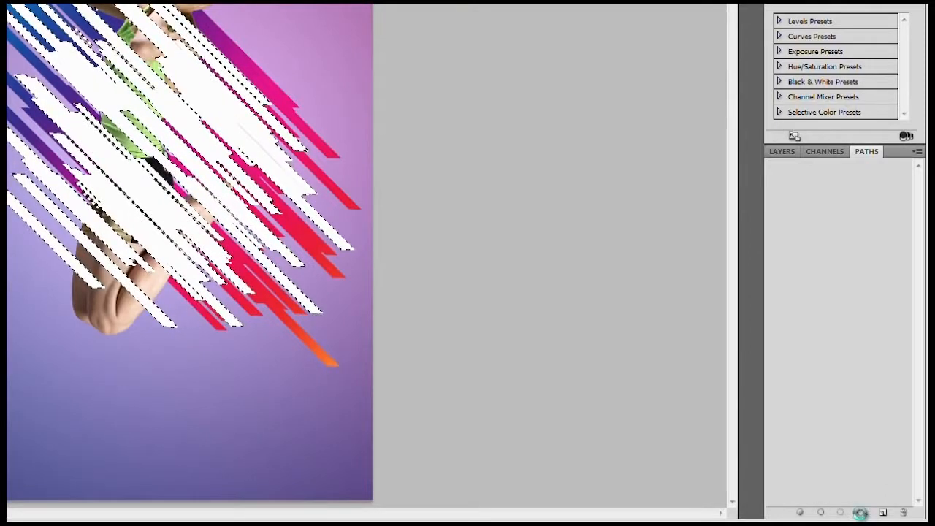
pyautogui.click(860, 513)
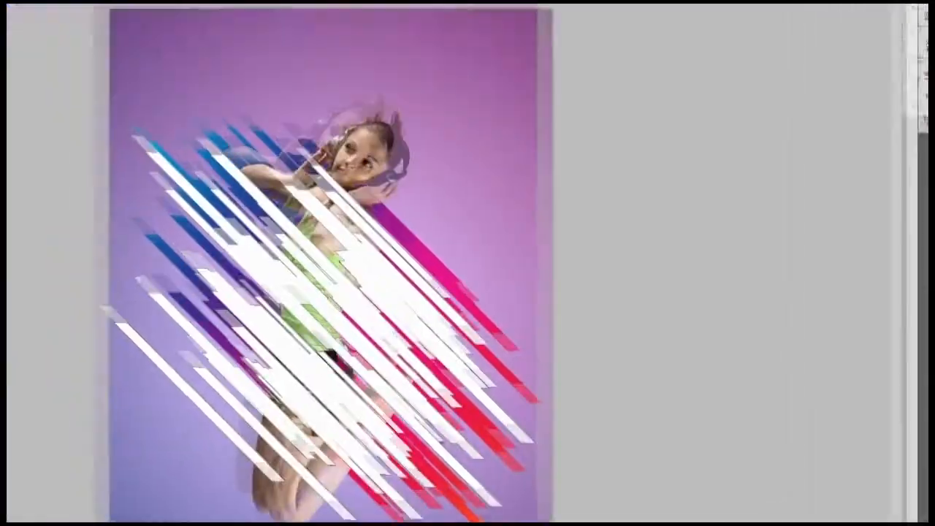
# Create a Repoussé 3D object from the selected path and rotate it so the extruded sides of the bars show
pyautogui.click(58, 16)
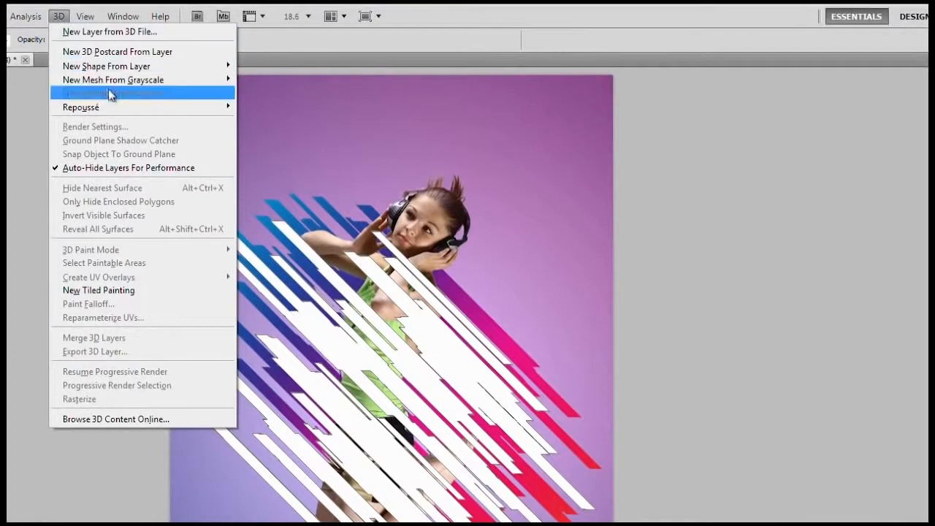
pyautogui.moveTo(105, 109)
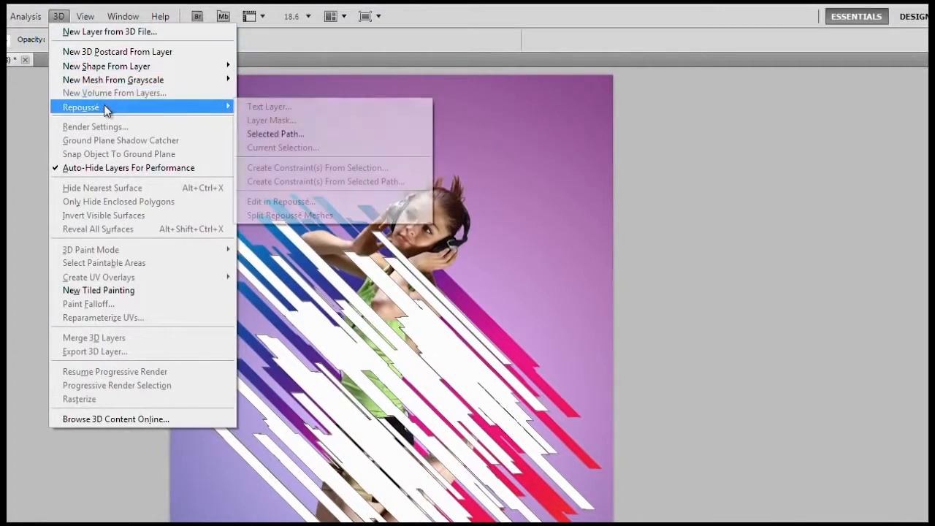
pyautogui.click(300, 131)
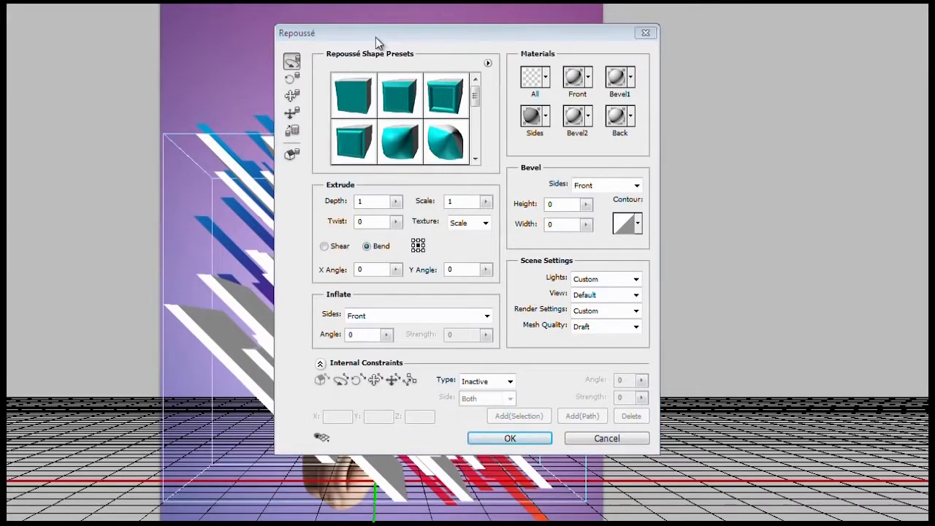
pyautogui.moveTo(376, 37); pyautogui.dragTo(720, 149)
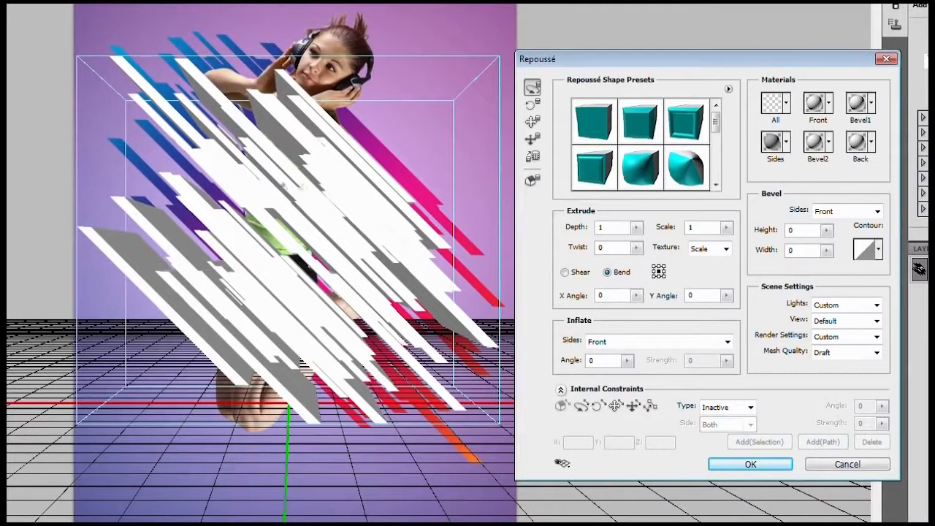
pyautogui.moveTo(295, 184); pyautogui.dragTo(326, 194)
pyautogui.click(533, 121)
# Set the Repoussé lights to CAD Optimized and the extrusion depth to 0.30, and apply the settings
pyautogui.click(869, 307)
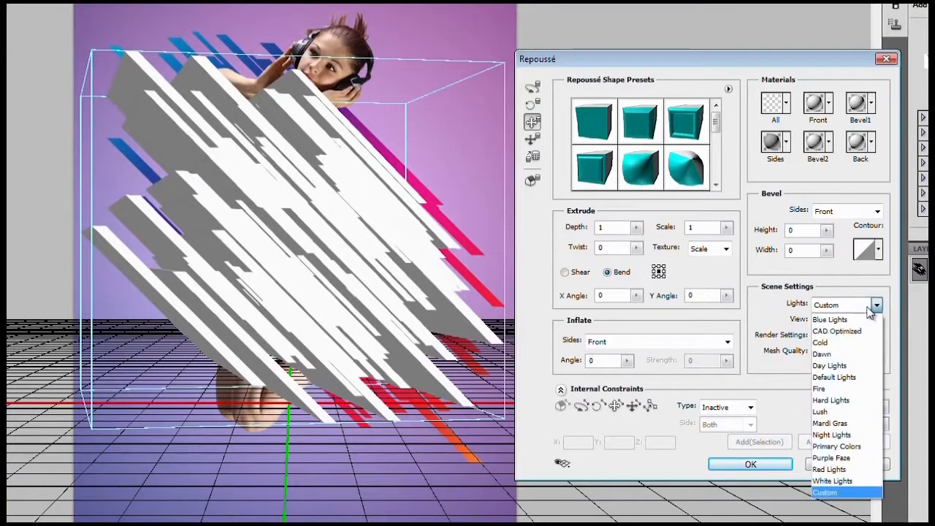
pyautogui.click(851, 329)
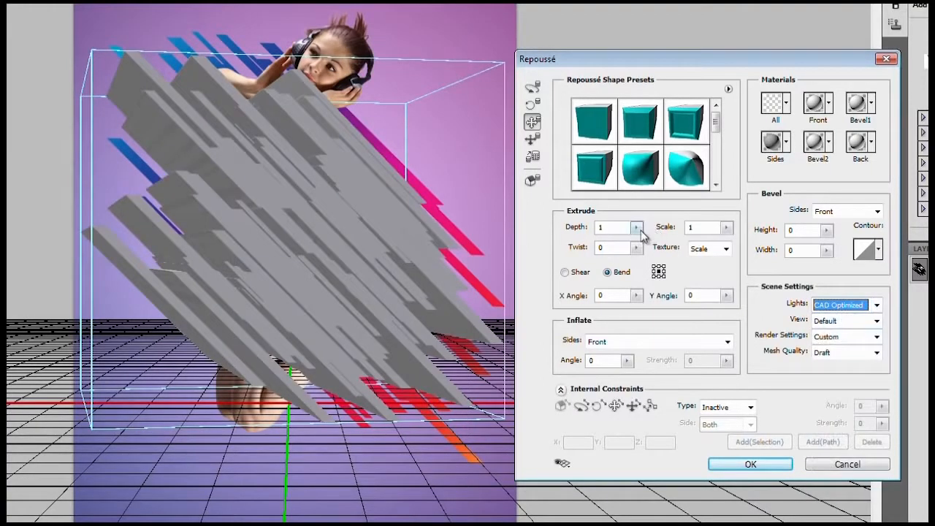
pyautogui.click(637, 228)
pyautogui.moveTo(635, 249); pyautogui.dragTo(630, 248)
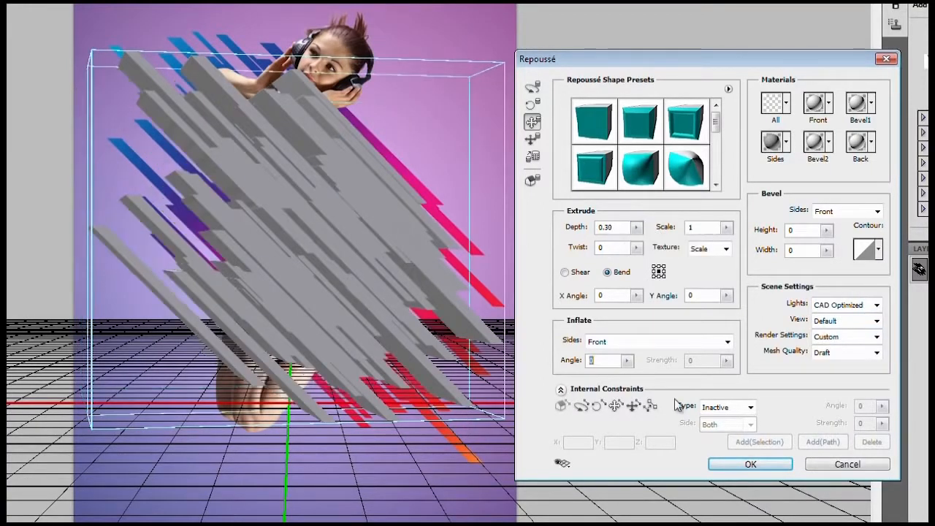
pyautogui.click(740, 469)
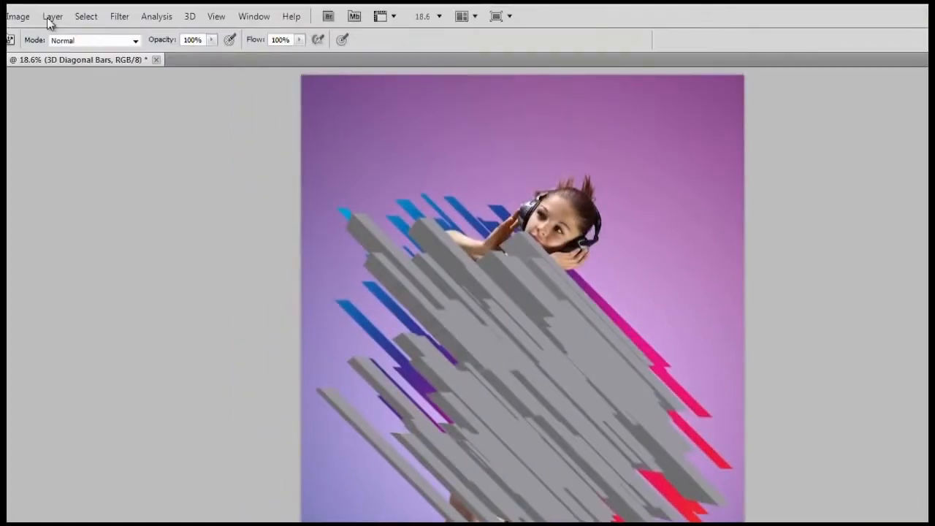
# Add a gradient overlay to the 3D bars layer, using the Overlay blend mode and the Spectrum gradient
pyautogui.click(51, 17)
pyautogui.moveTo(122, 95)
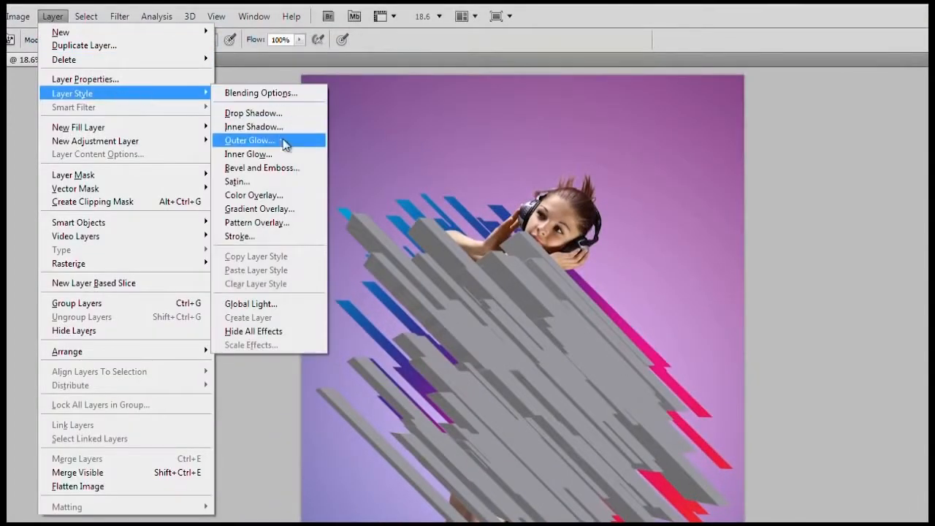
pyautogui.click(309, 209)
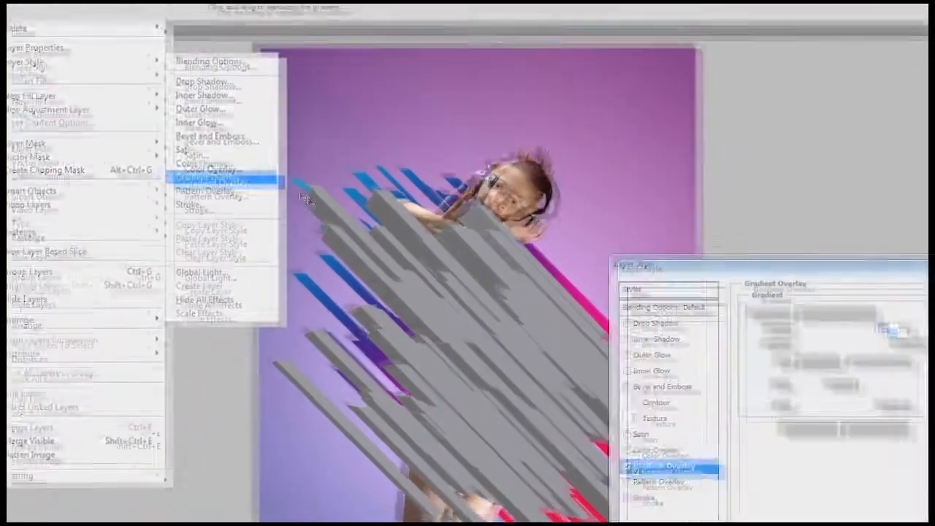
pyautogui.click(737, 229)
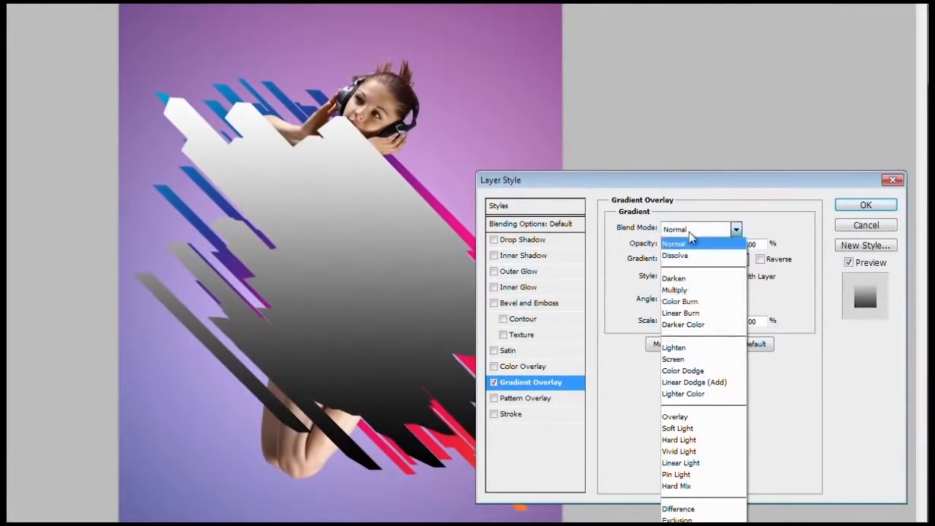
pyautogui.click(685, 417)
pyautogui.click(744, 259)
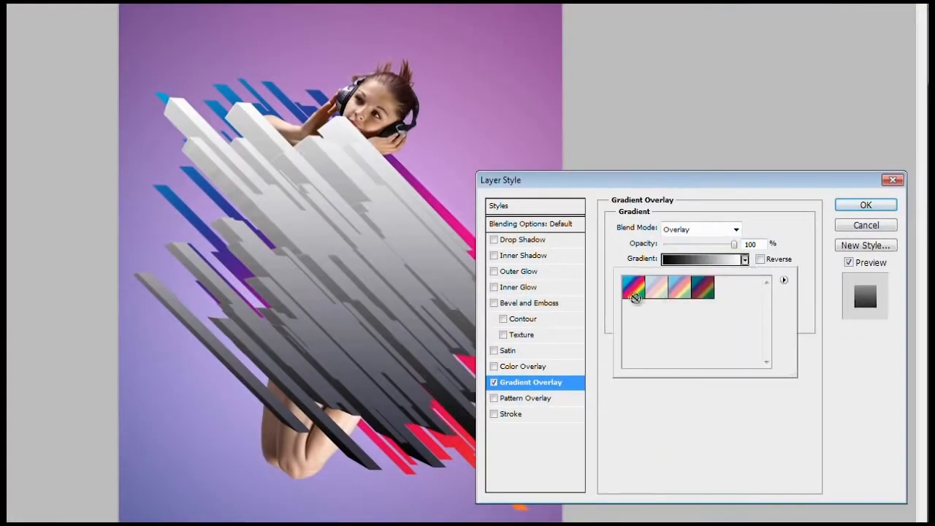
pyautogui.click(634, 288)
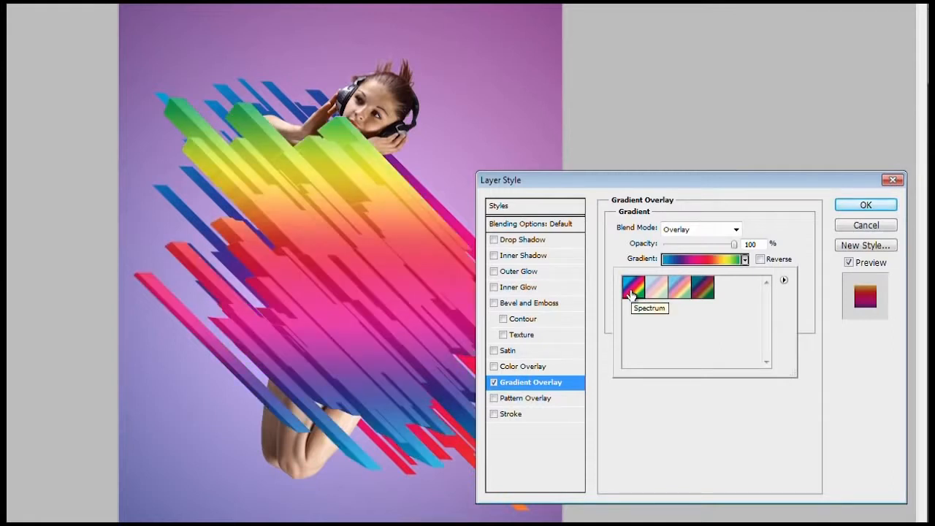
pyautogui.click(789, 352)
# Set the gradient overlay's scale to 150% and angle to 110°, and shift the gradient so pink runs into blue across the bars
pyautogui.moveTo(706, 321); pyautogui.dragTo(756, 325)
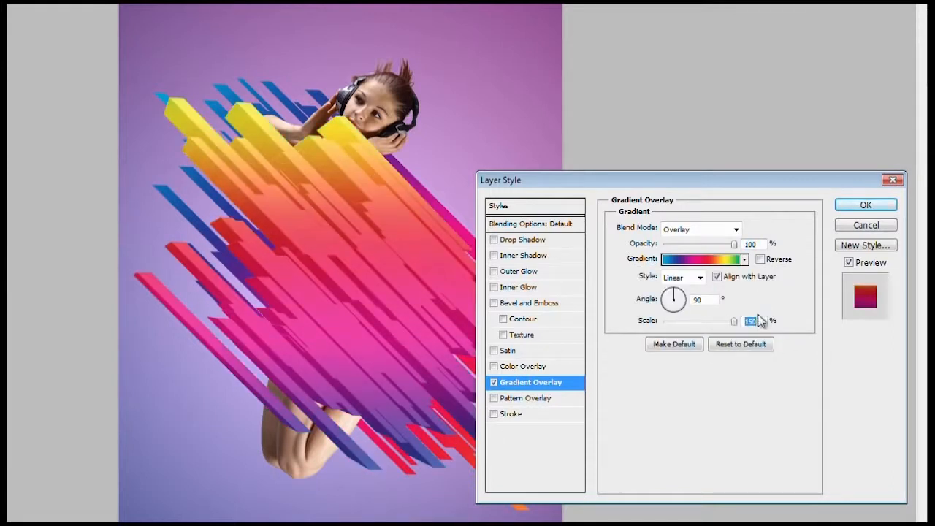
pyautogui.moveTo(672, 296); pyautogui.dragTo(674, 298)
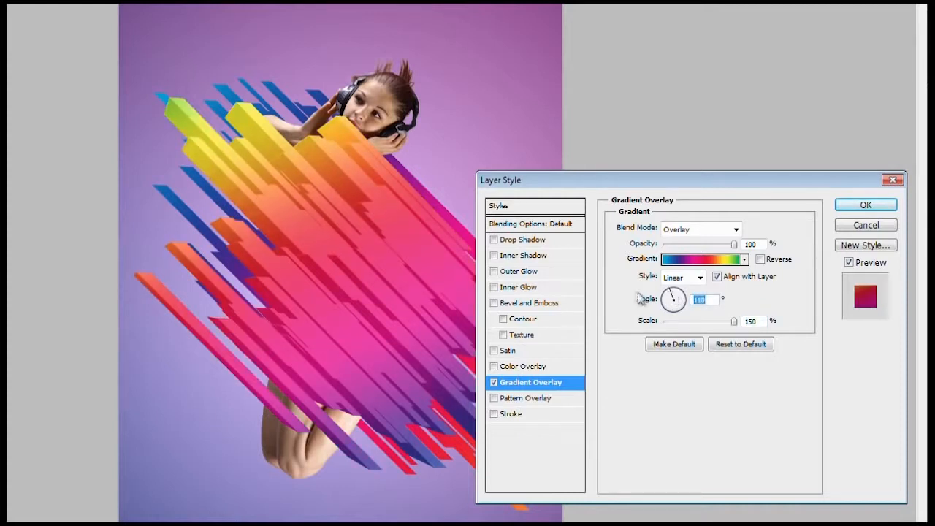
pyautogui.moveTo(351, 374); pyautogui.dragTo(325, 300)
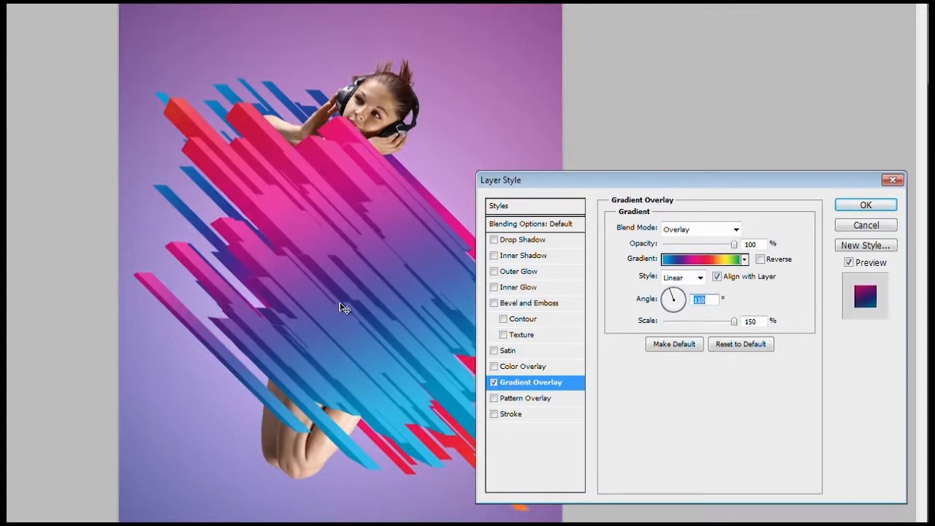
# Add a color overlay in Overlay blend mode with color ff7f7f to the 3D bars and apply the layer style
pyautogui.click(531, 368)
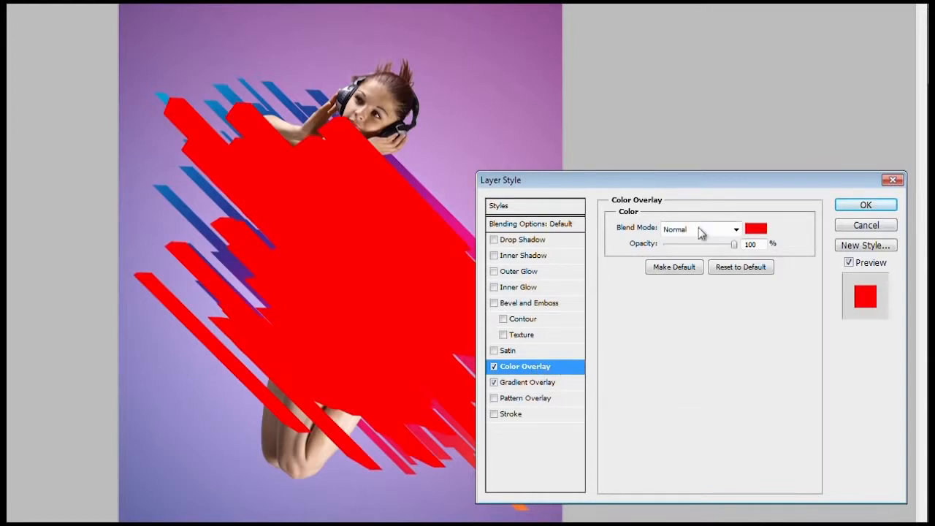
pyautogui.click(700, 229)
pyautogui.click(689, 417)
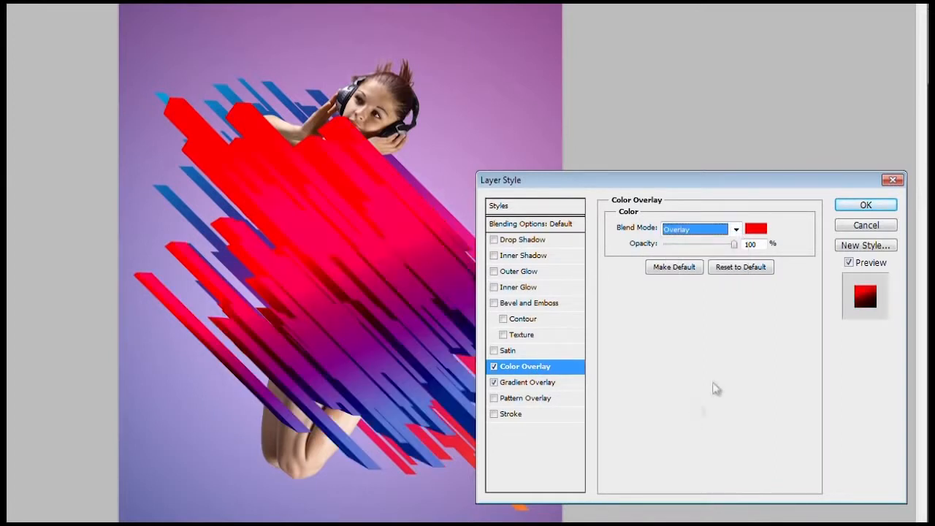
pyautogui.click(758, 230)
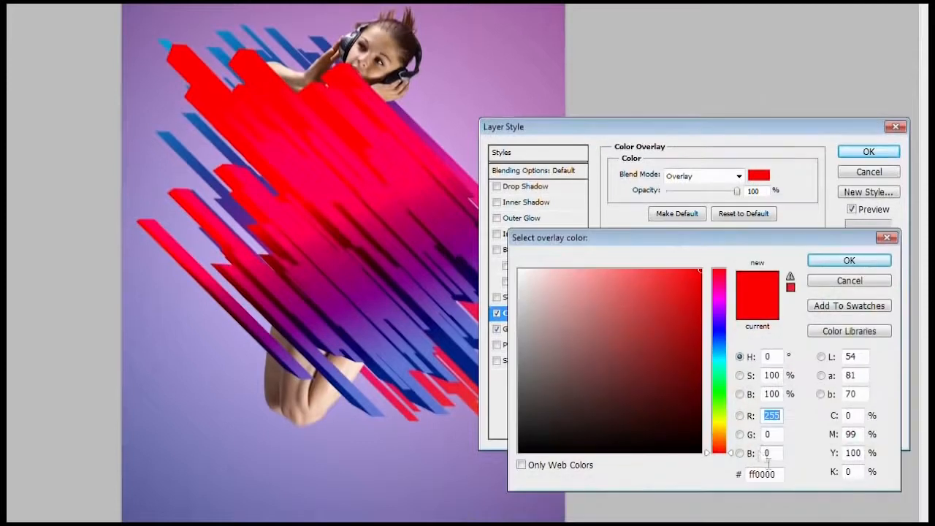
pyautogui.click(766, 474)
pyautogui.write('ff7f7')
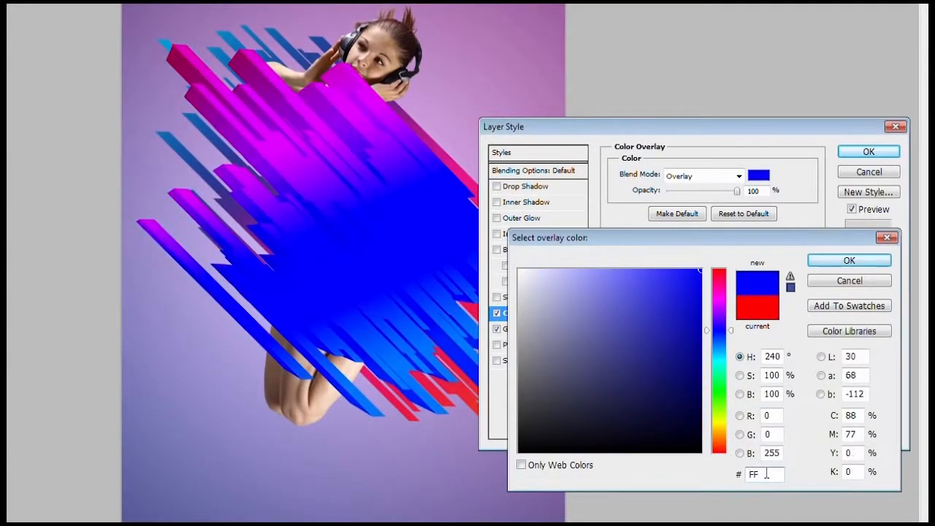
pyautogui.write('f')
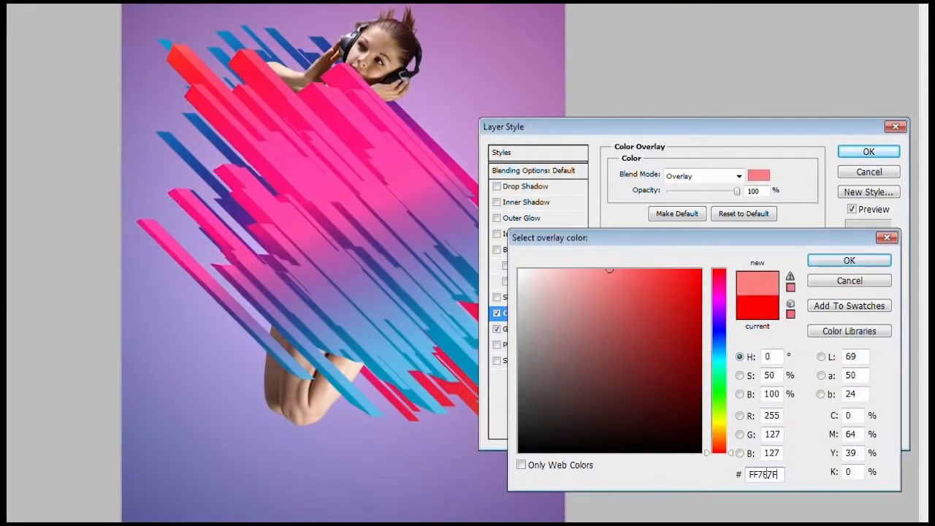
pyautogui.press('Return')
pyautogui.click(864, 152)
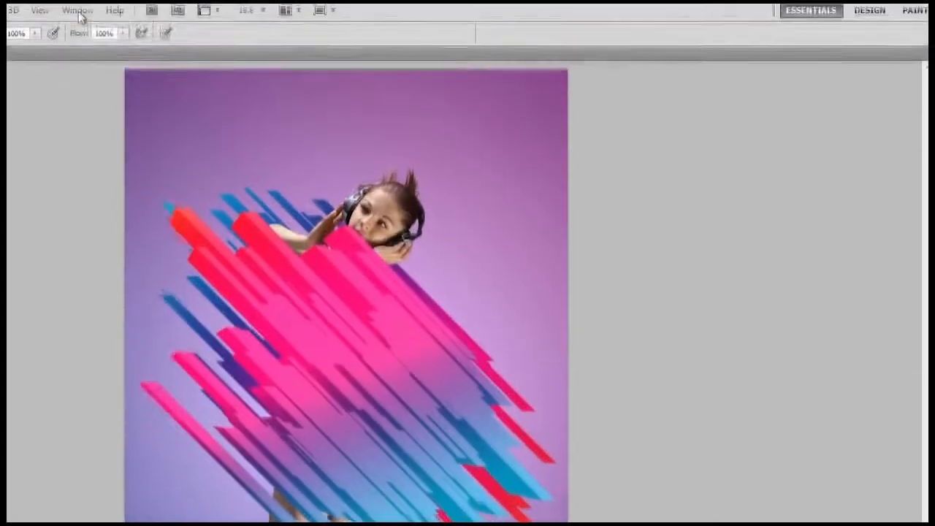
# Show the 3D scene settings and set the render quality of the bars to Ray Traced Final
pyautogui.click(79, 17)
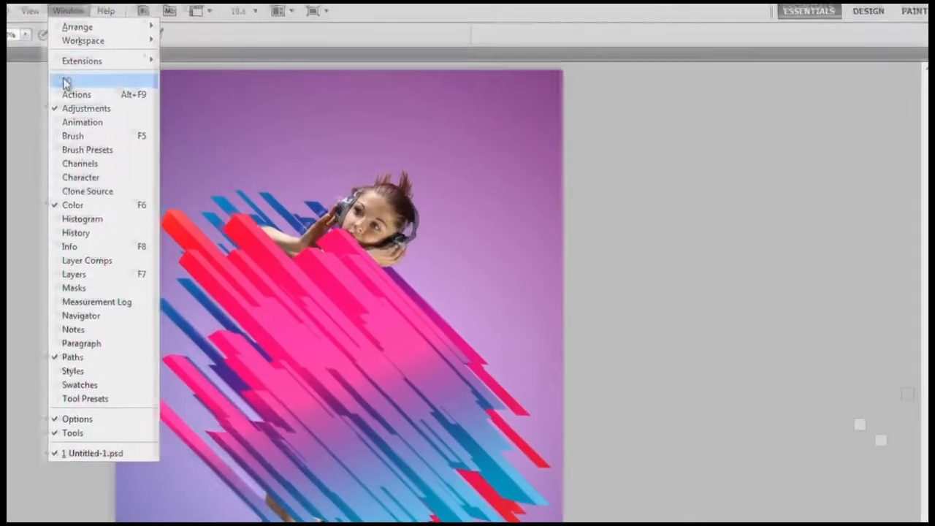
pyautogui.click(77, 84)
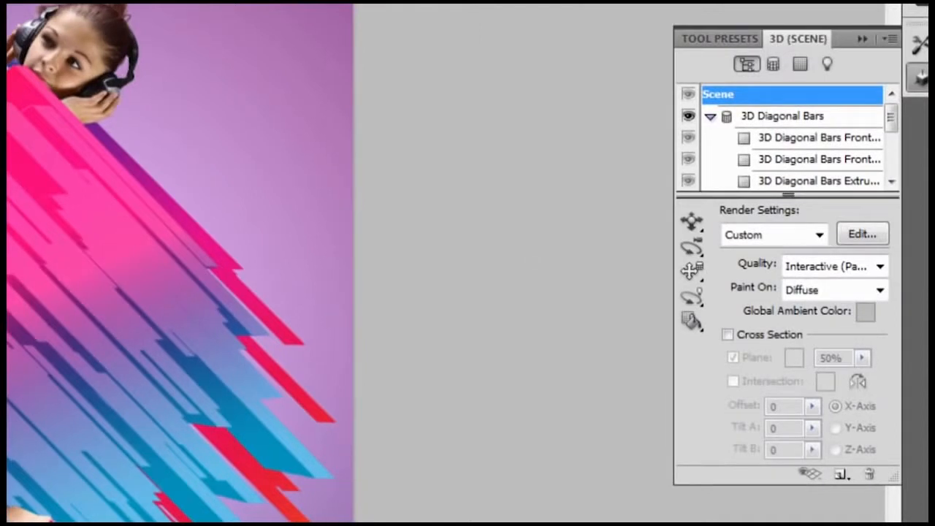
pyautogui.click(820, 266)
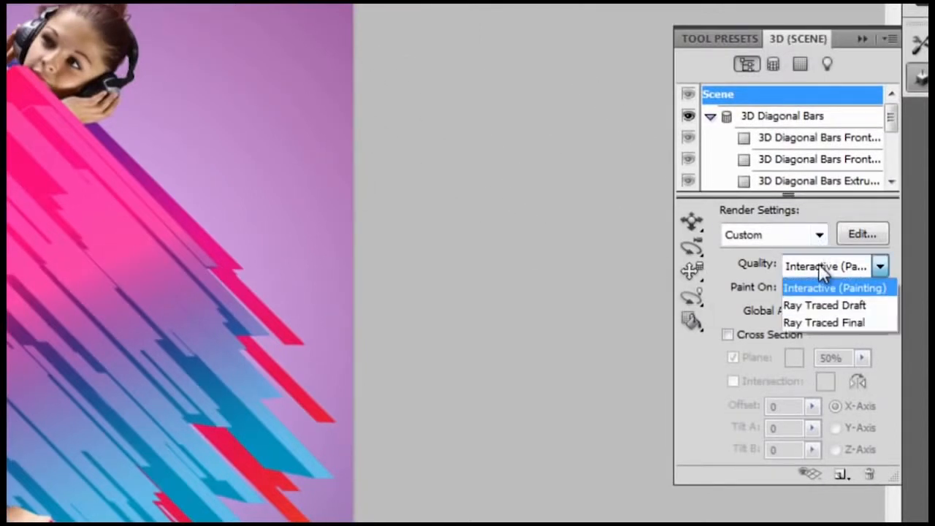
pyautogui.click(824, 323)
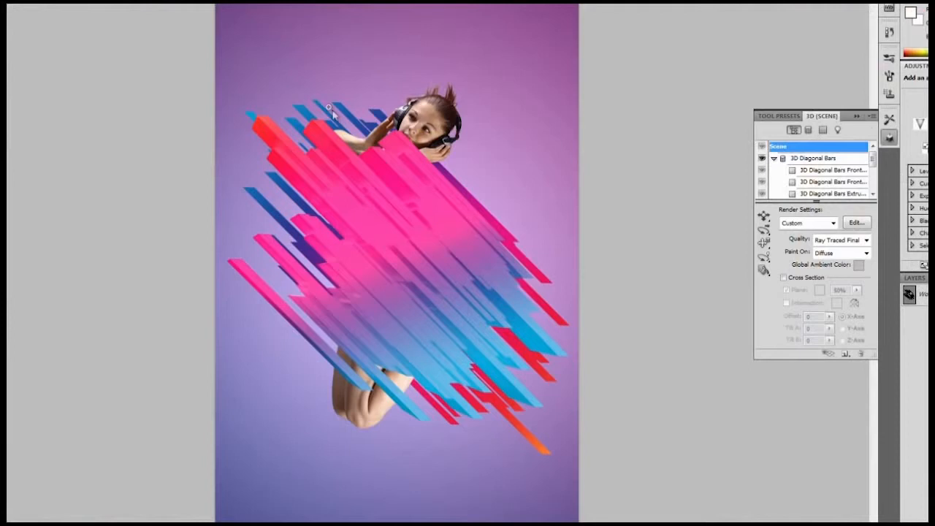
# Rasterize the 3D bars layer and move it directly below the woman's layer
pyautogui.moveTo(329, 108); pyautogui.dragTo(387, 129)
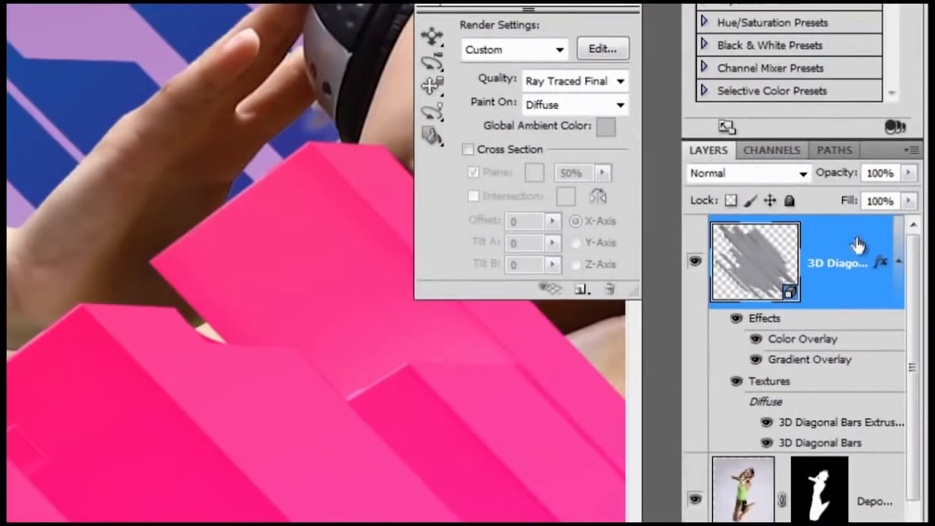
pyautogui.rightClick(835, 243)
pyautogui.click(836, 231)
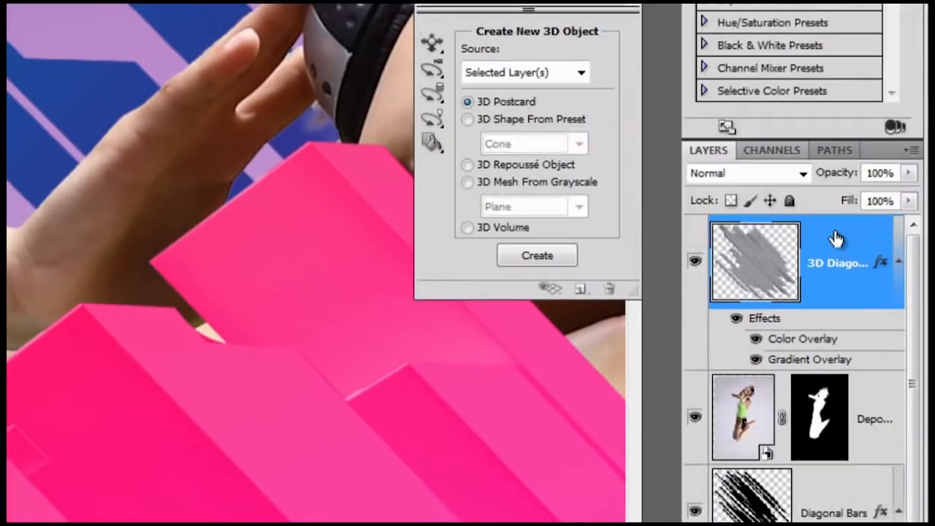
pyautogui.moveTo(835, 237); pyautogui.dragTo(813, 449)
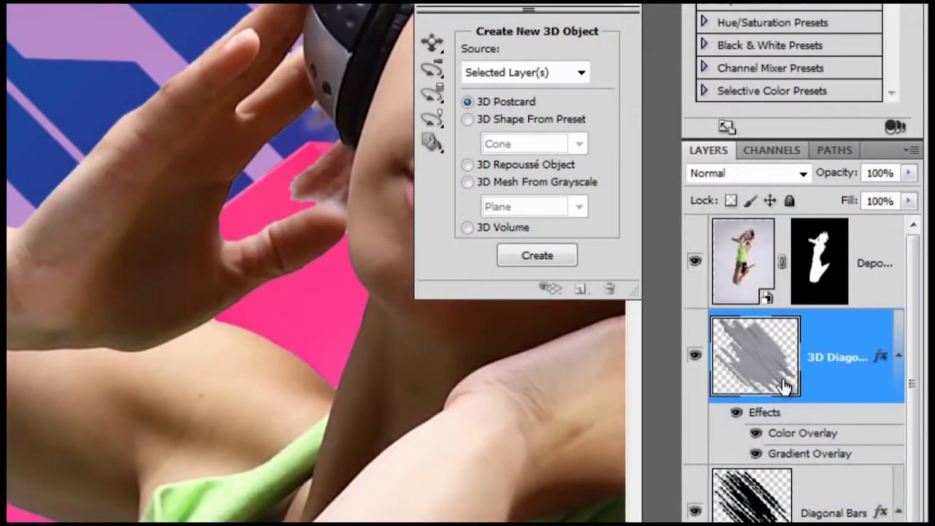
# Put the 3D bars layer in a new group and duplicate the bars within it, spreading the copies toward the canvas's lower part
pyautogui.hotkey('ctrl', 'g')
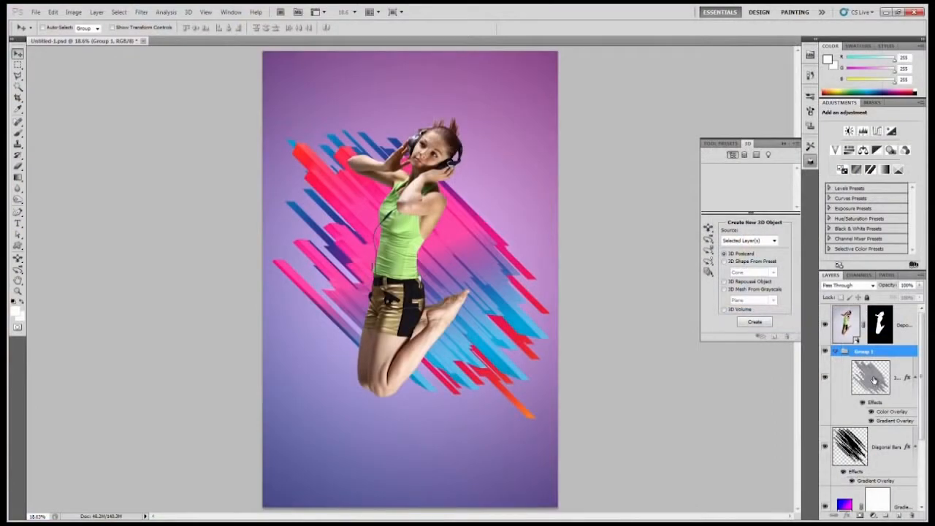
pyautogui.click(875, 379)
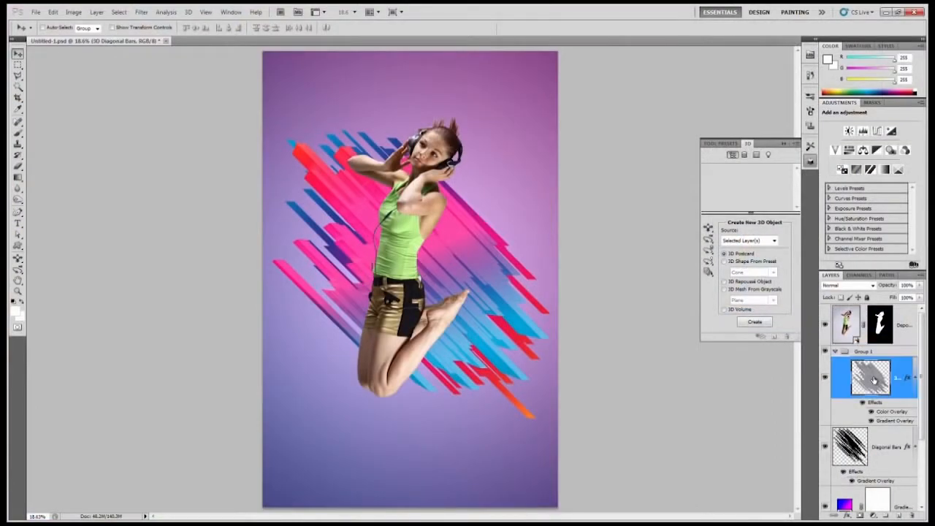
pyautogui.moveTo(424, 243); pyautogui.dragTo(438, 331)
pyautogui.moveTo(438, 331); pyautogui.dragTo(432, 467)
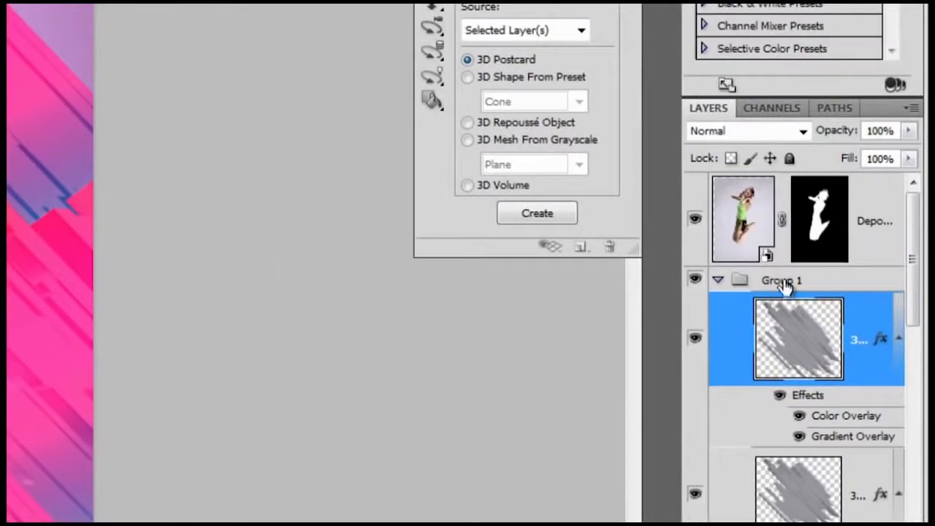
# Rename the group of bar layers as 3D Diagonal Bars
pyautogui.doubleClick(778, 279)
pyautogui.write('3D Diagonal Bars')
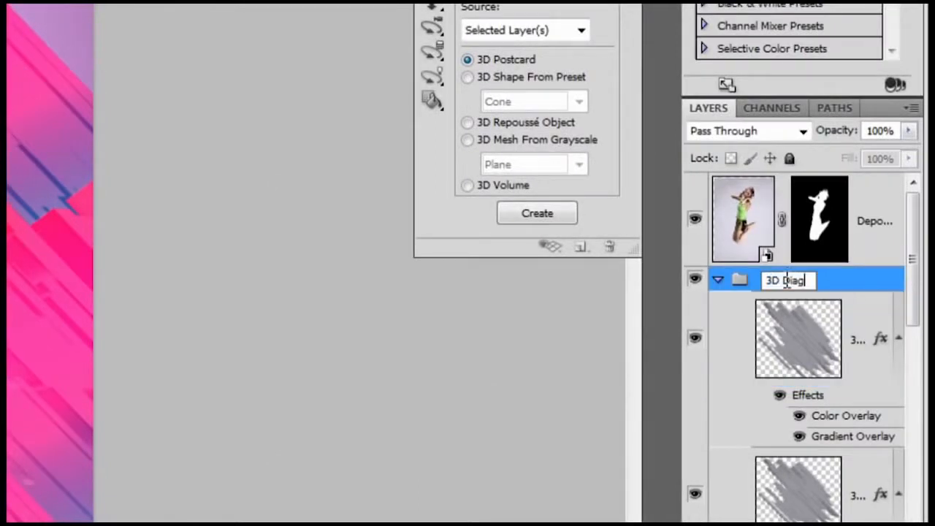
pyautogui.press('Return')
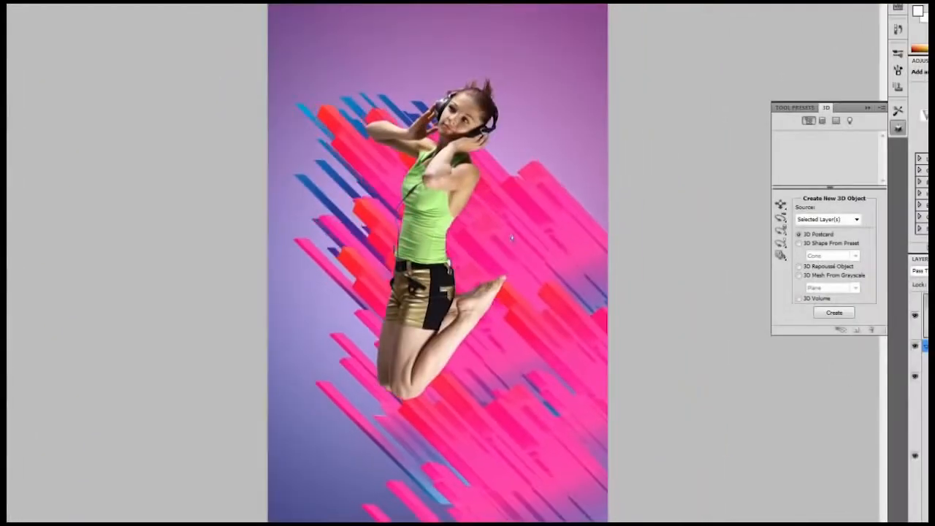
# Move the group of 3D bars down and to the right behind the woman, and convert it into a Smart Object
pyautogui.moveTo(522, 264); pyautogui.dragTo(542, 285)
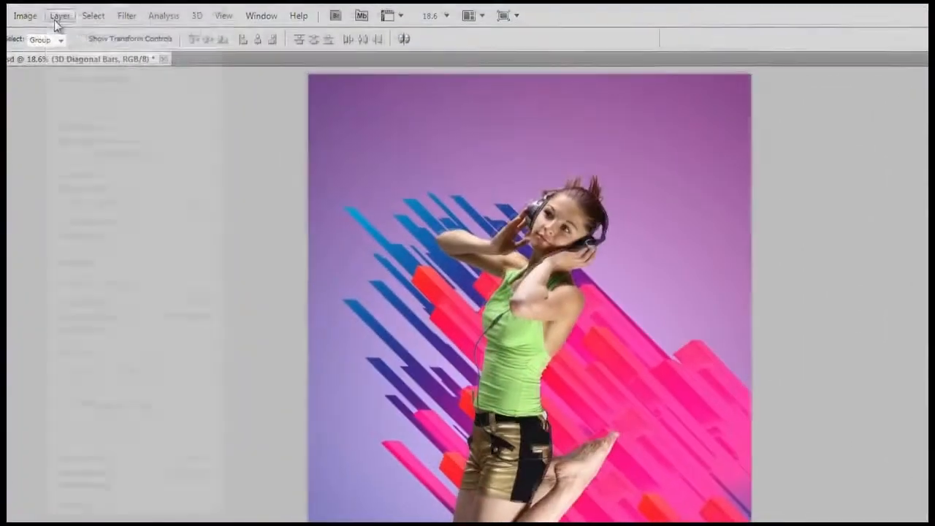
pyautogui.click(60, 16)
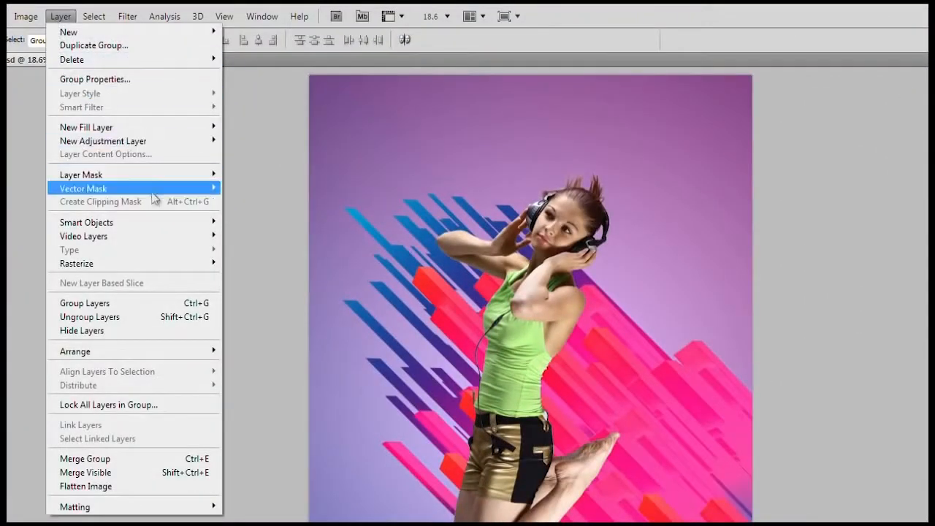
pyautogui.moveTo(156, 223)
pyautogui.click(268, 222)
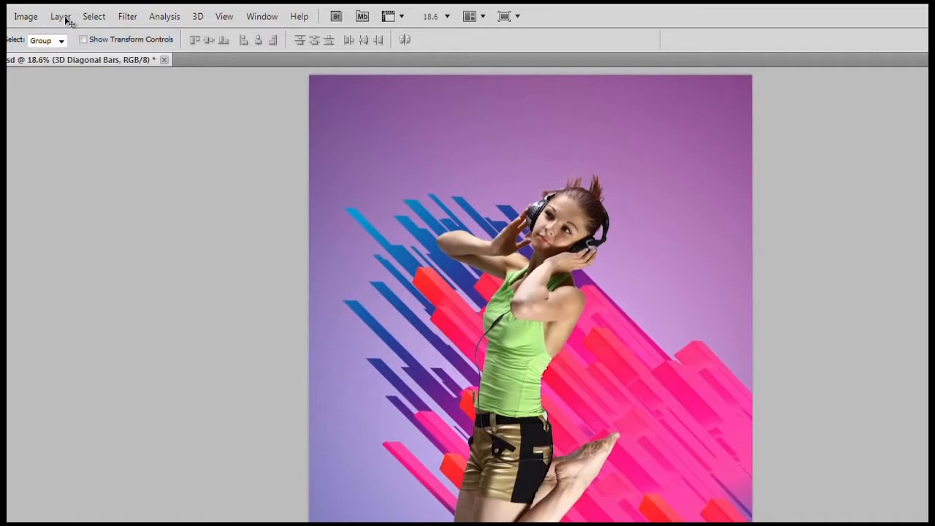
# Add a Brightness/Contrast adjustment layer clipped to the 3D bars Smart Object, with Use Legacy enabled
pyautogui.click(64, 17)
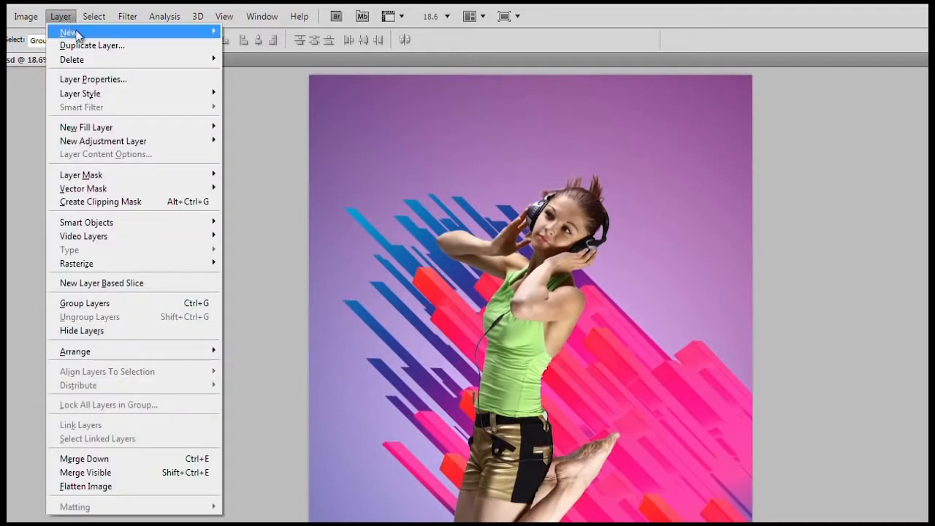
pyautogui.moveTo(182, 142)
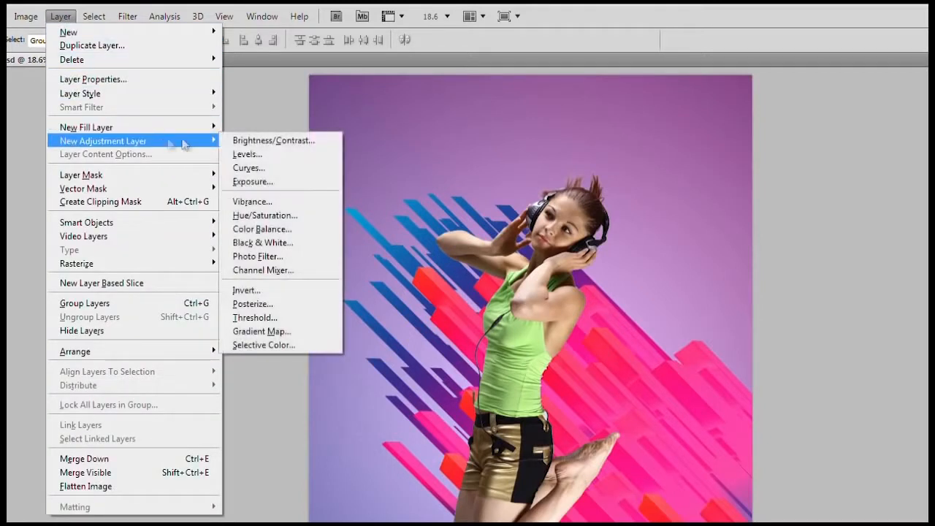
pyautogui.click(258, 143)
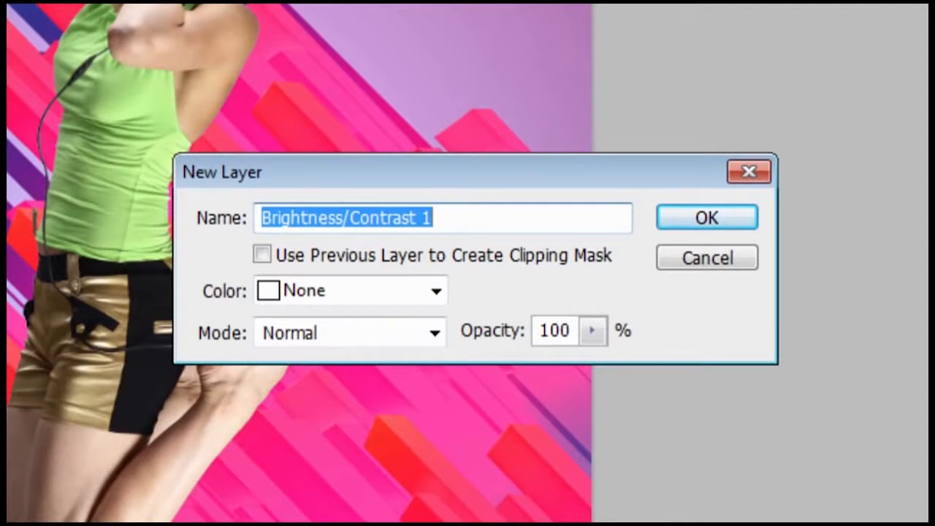
pyautogui.click(420, 254)
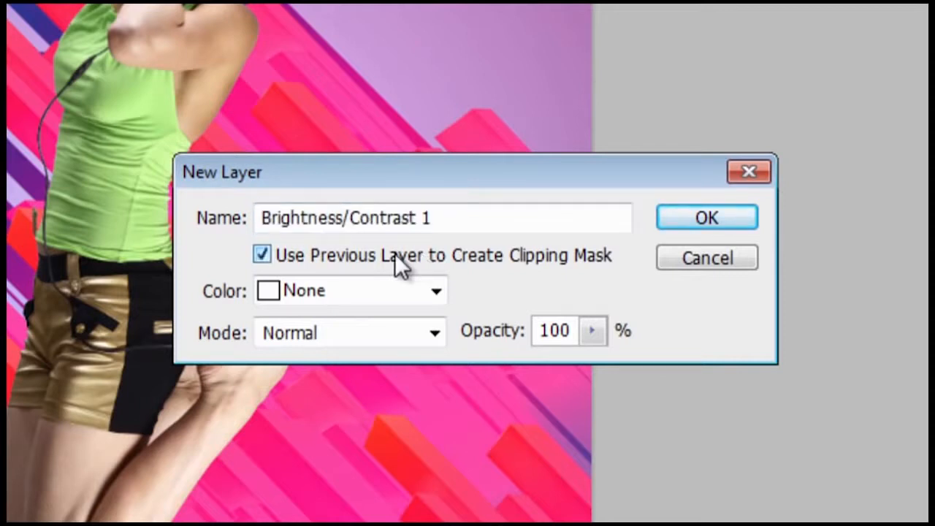
pyautogui.click(704, 220)
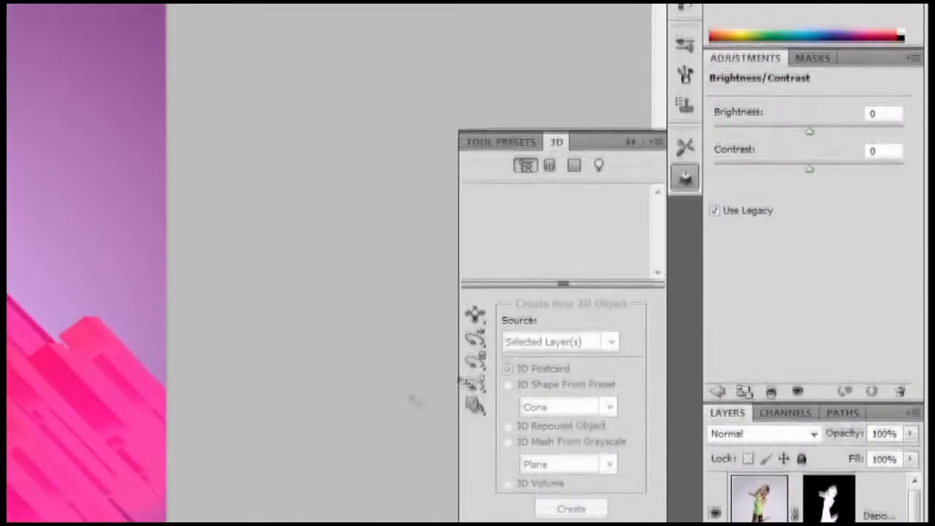
pyautogui.click(745, 215)
pyautogui.click(745, 215)
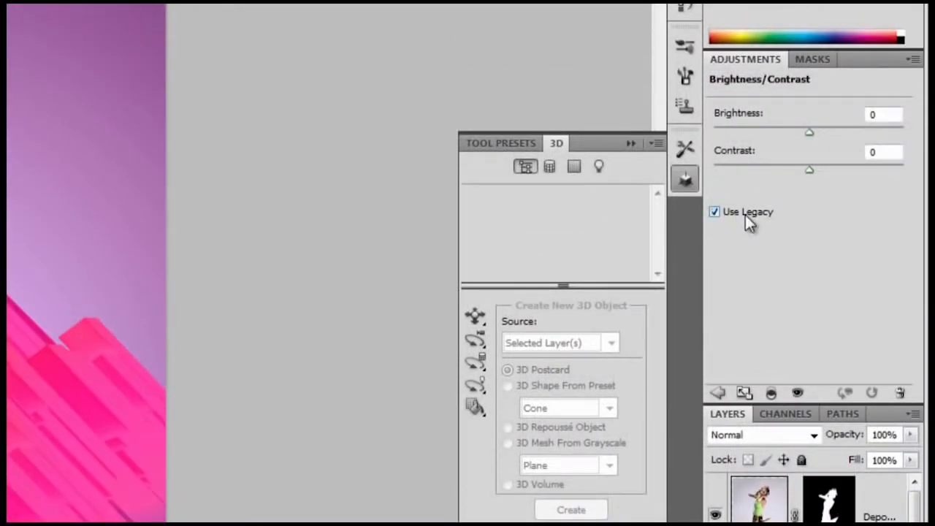
# Set the Brightness/Contrast adjustment's brightness to 50 and contrast to 50, and change its blend mode to Luminosity
pyautogui.doubleClick(891, 117)
pyautogui.write('50')
pyautogui.press('Tab')
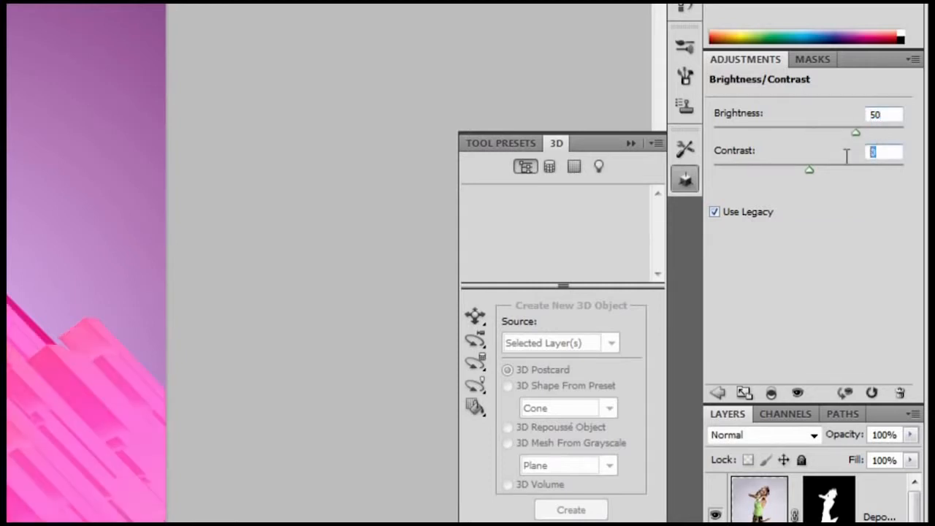
pyautogui.write('50')
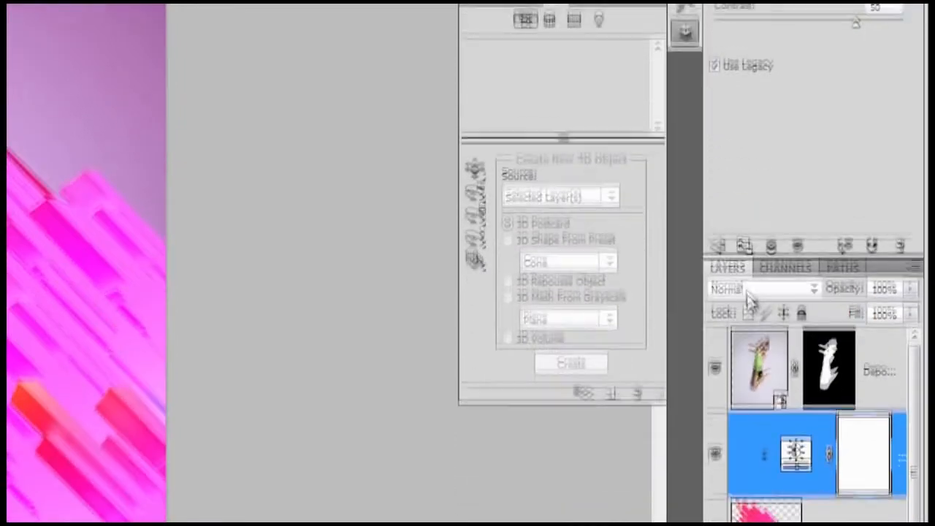
pyautogui.click(746, 435)
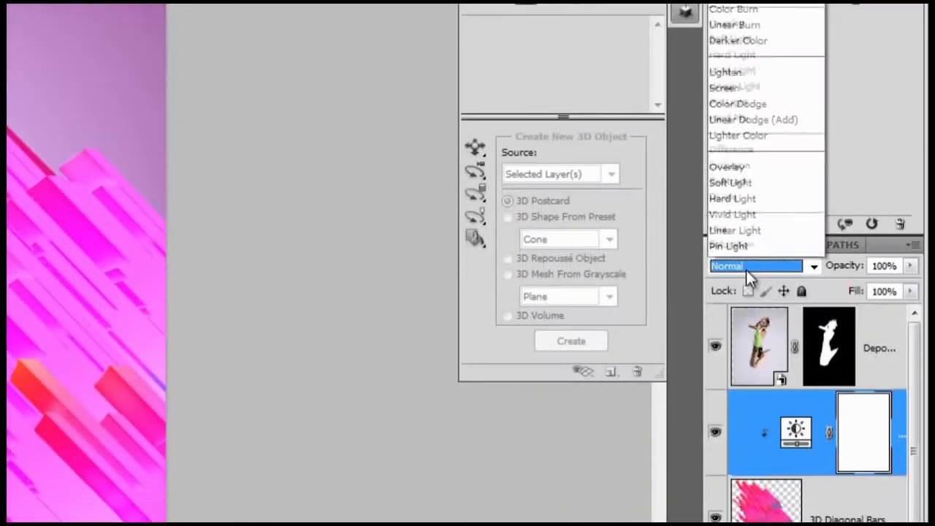
pyautogui.click(756, 250)
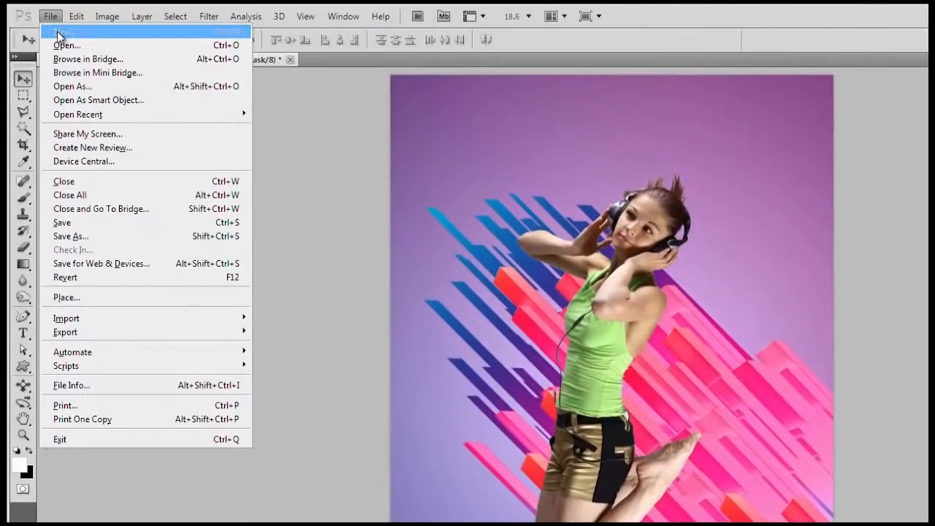
# Create a new document 100 pixels wide and 100 pixels high at 300 pixels/inch with a white background
pyautogui.click(32, 3)
pyautogui.click(632, 387)
pyautogui.click(562, 281)
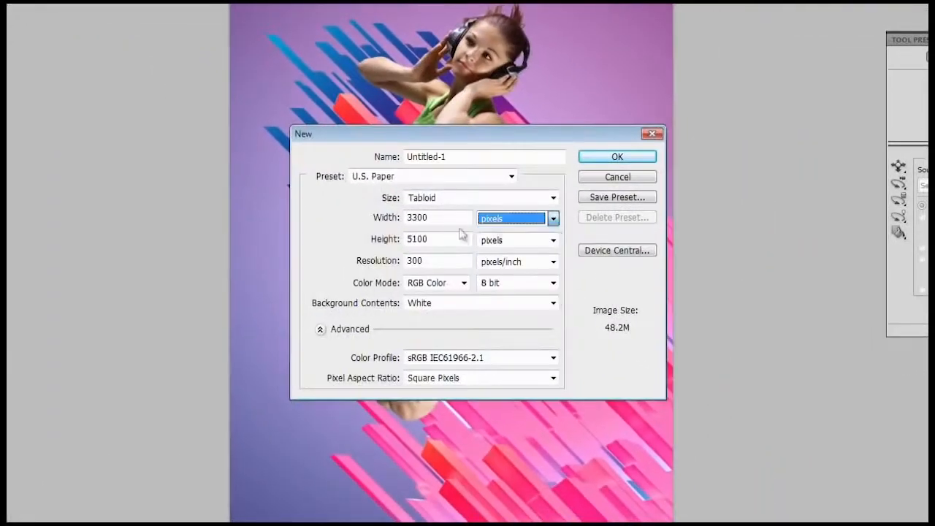
pyautogui.doubleClick(496, 274)
pyautogui.write('100')
pyautogui.press('Tab')
pyautogui.write('100')
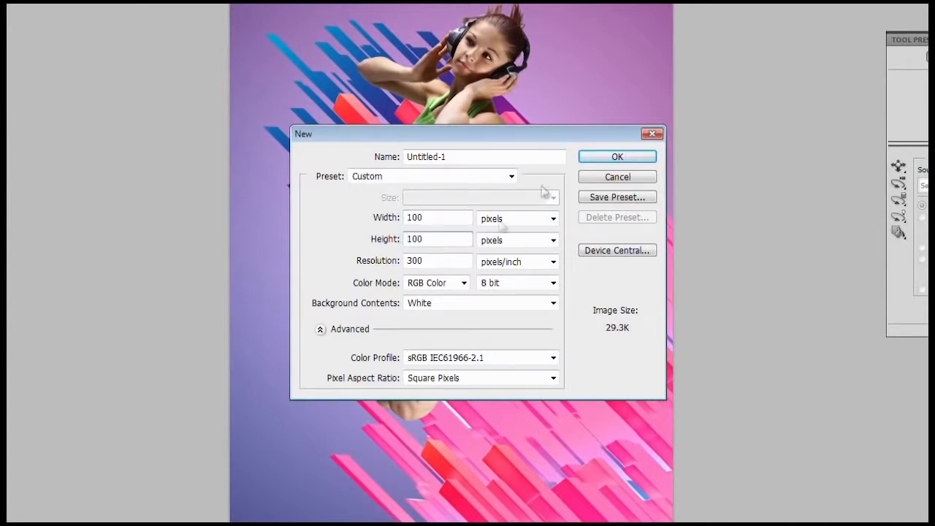
pyautogui.click(607, 156)
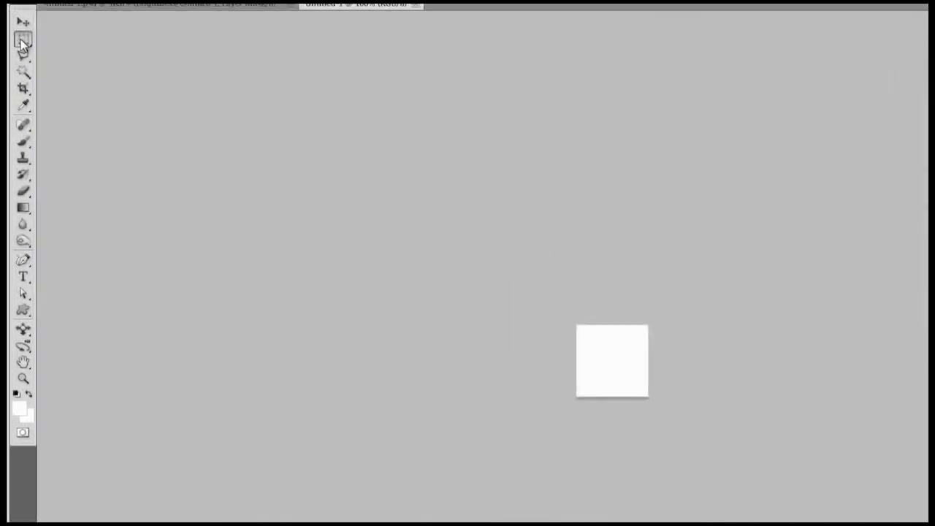
# Select the upper strip of the white canvas with a fixed-size rectangular marquee, 100% wide and 25 px high
pyautogui.click(285, 21)
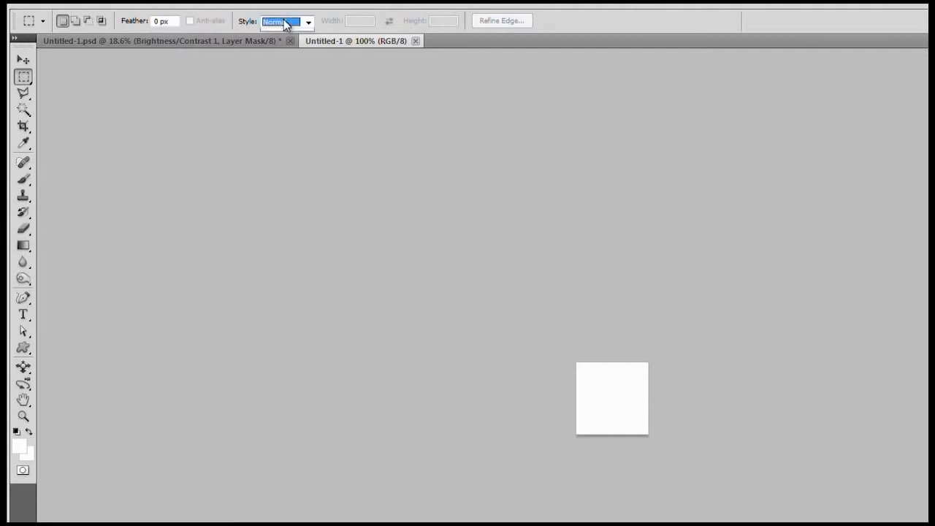
pyautogui.click(284, 22)
pyautogui.click(283, 59)
pyautogui.click(357, 22)
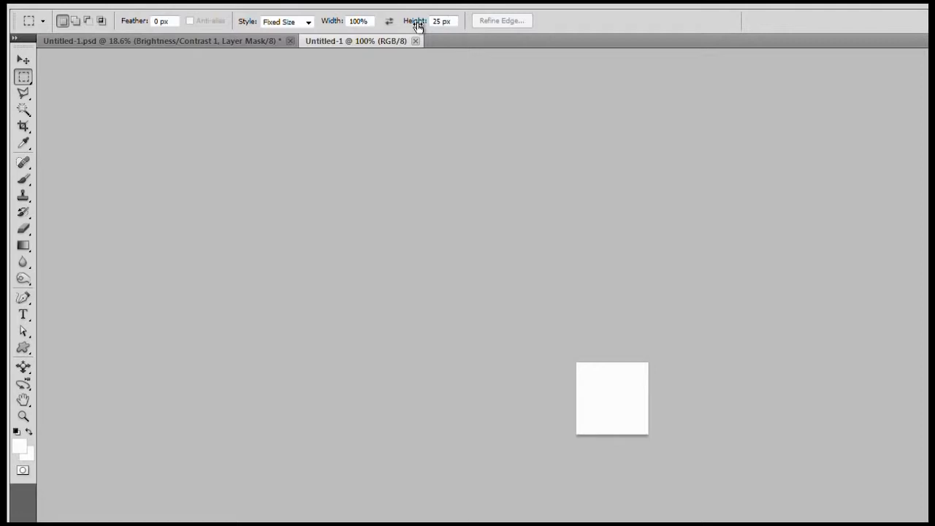
pyautogui.click(577, 362)
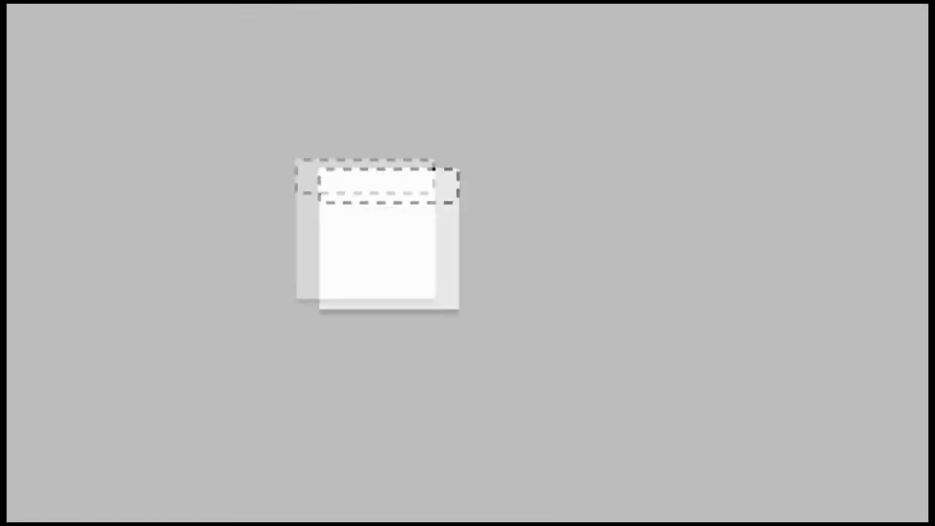
# Add a new layer and fill the selected strip with black at 100% opacity
pyautogui.click(854, 509)
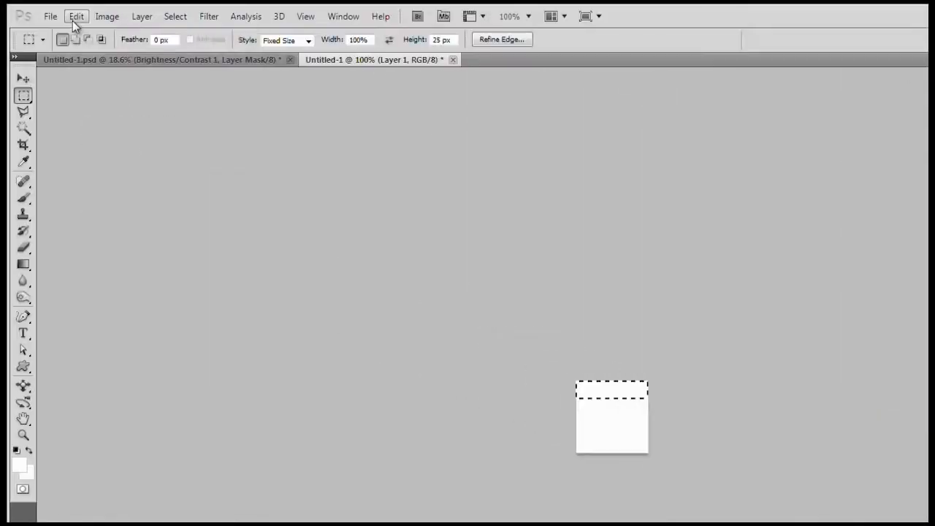
pyautogui.click(74, 17)
pyautogui.click(131, 222)
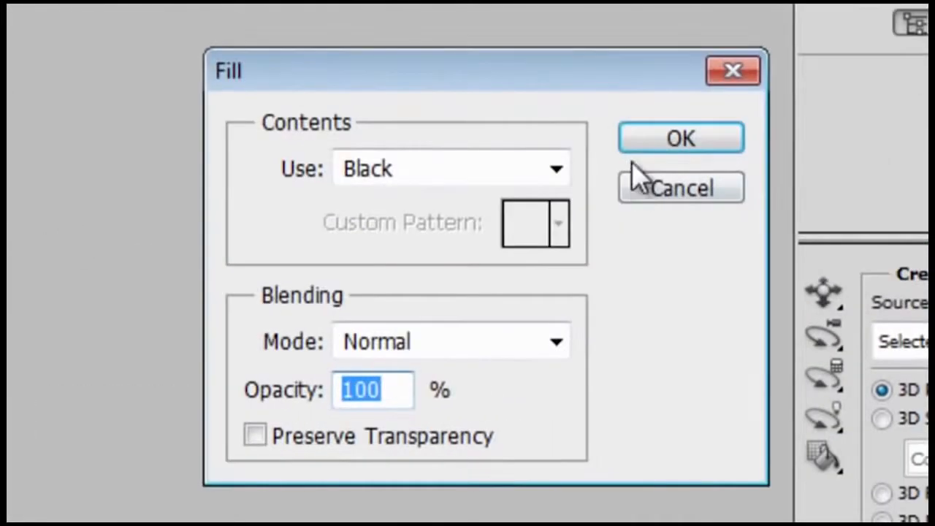
pyautogui.click(647, 140)
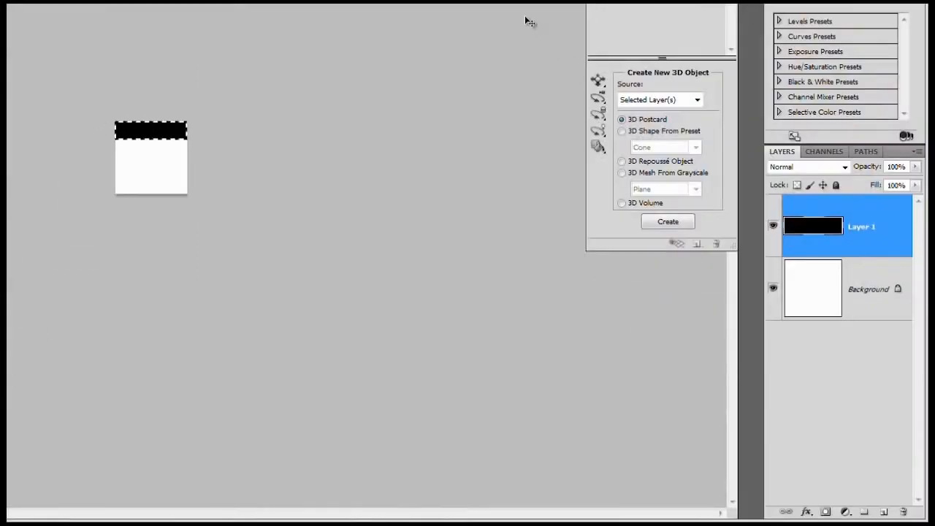
# Duplicate the black strip layer and offset the copy 0 pixels right and +50 pixels down with Wrap Around
pyautogui.hotkey('ctrl', 'j')
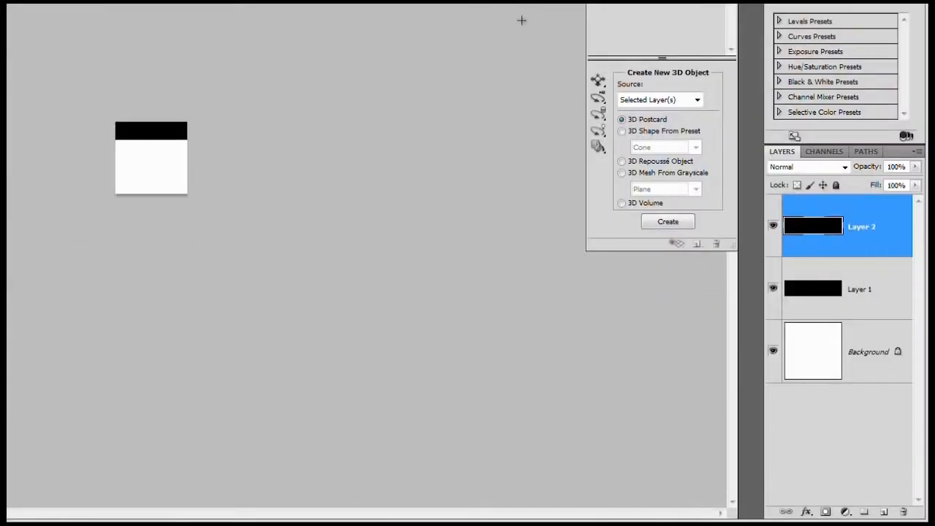
pyautogui.click(57, 16)
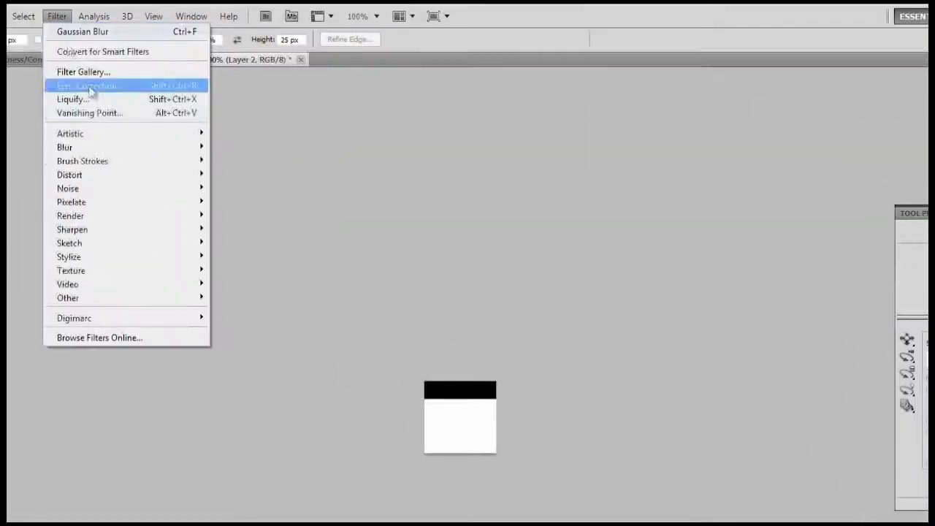
pyautogui.moveTo(142, 305)
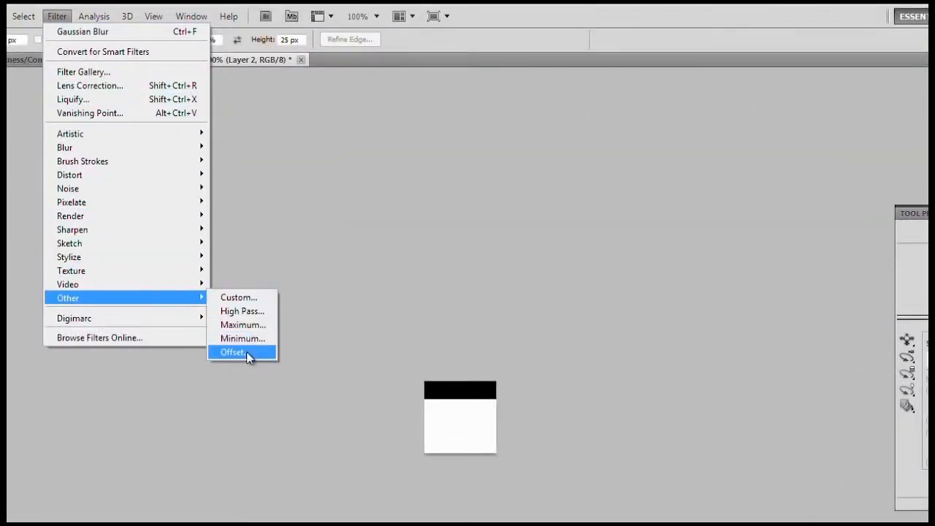
pyautogui.click(250, 354)
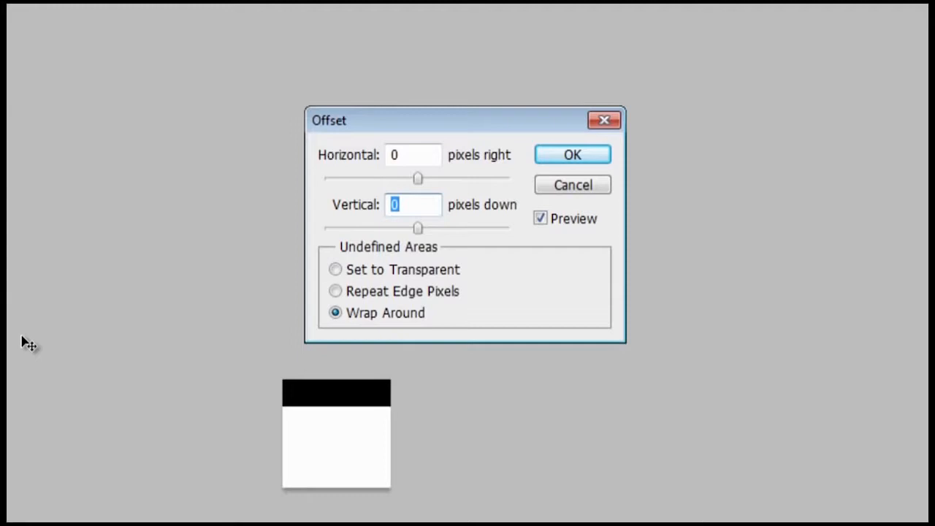
pyautogui.write('+50')
pyautogui.press('Return')
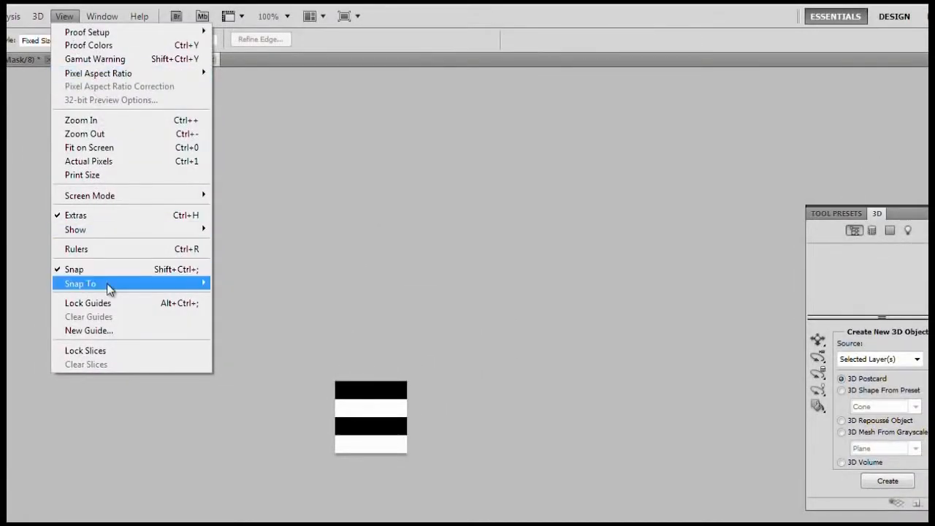
# Check the snapping to document bounds and place a crop frame around the entire striped canvas
pyautogui.moveTo(106, 284)
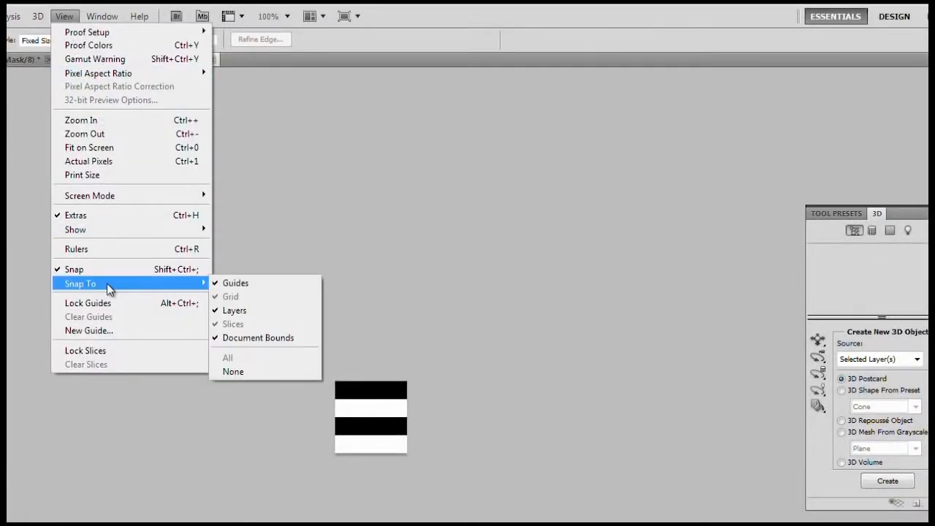
pyautogui.click(237, 338)
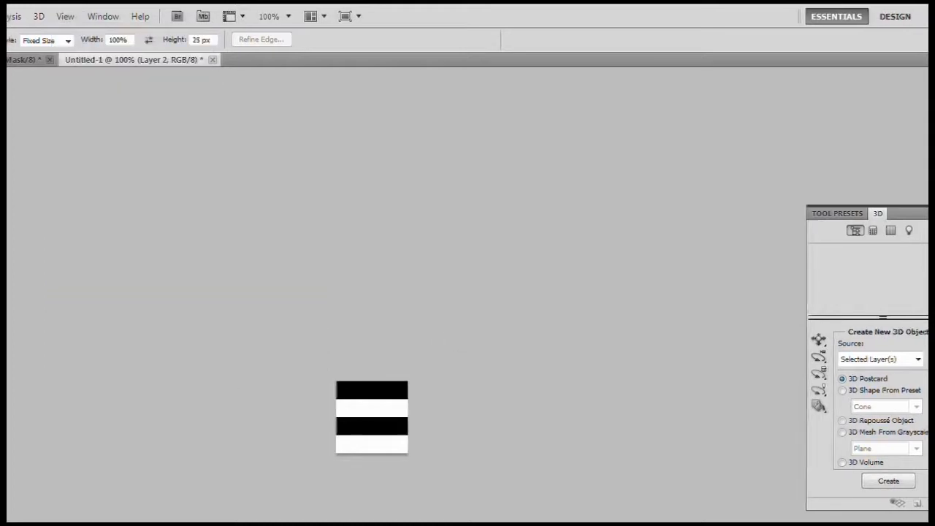
pyautogui.click(24, 149)
pyautogui.click(79, 145)
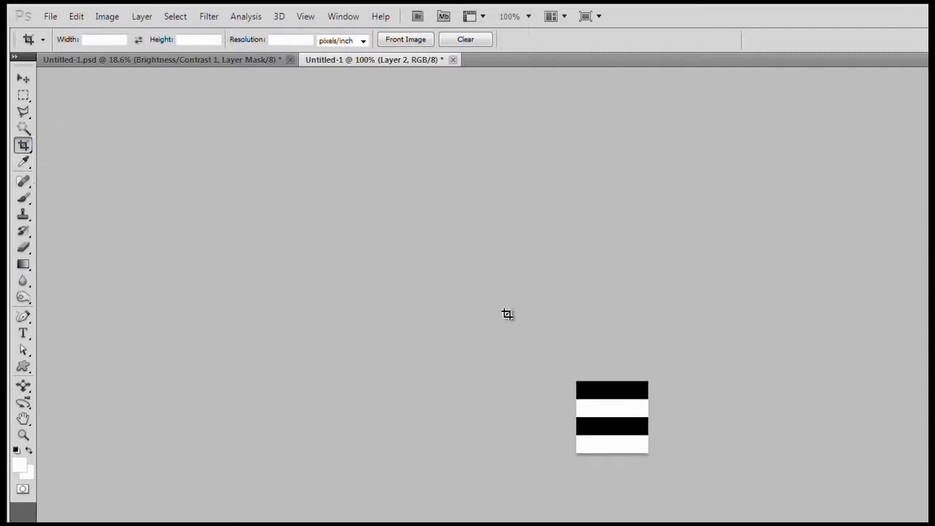
pyautogui.moveTo(539, 358); pyautogui.dragTo(716, 521)
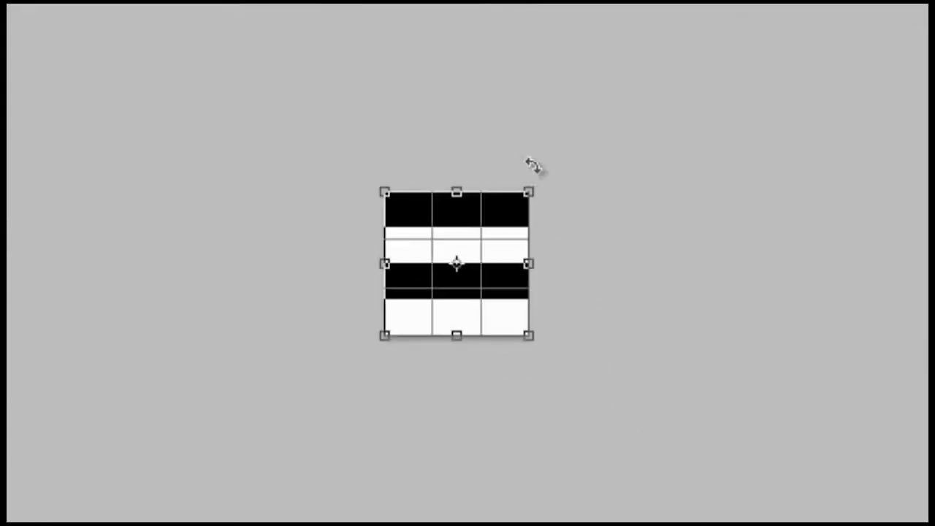
# Rotate the crop frame 45° into a diamond, shrink it until its corners meet the canvas edges, and apply the crop
pyautogui.moveTo(553, 156); pyautogui.dragTo(579, 271)
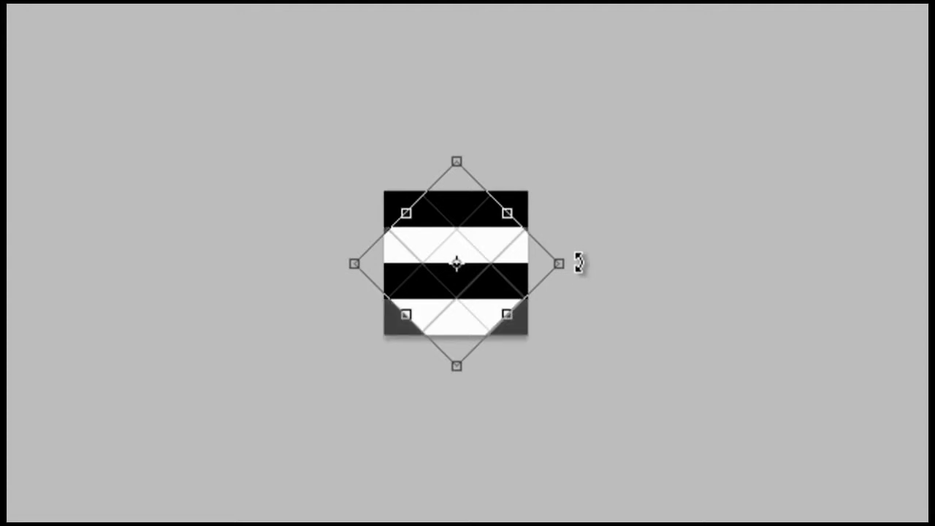
pyautogui.moveTo(560, 267); pyautogui.dragTo(530, 268)
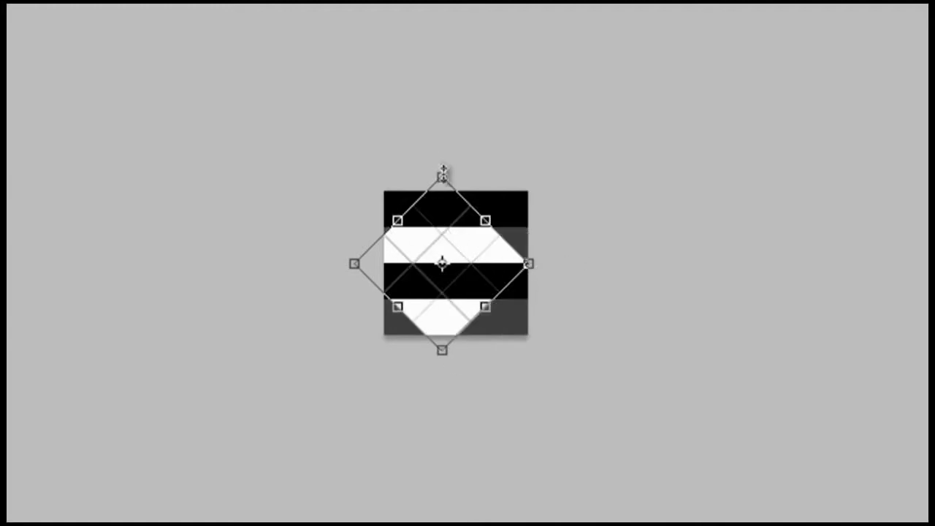
pyautogui.moveTo(443, 174); pyautogui.dragTo(457, 188)
pyautogui.moveTo(376, 273); pyautogui.dragTo(389, 258)
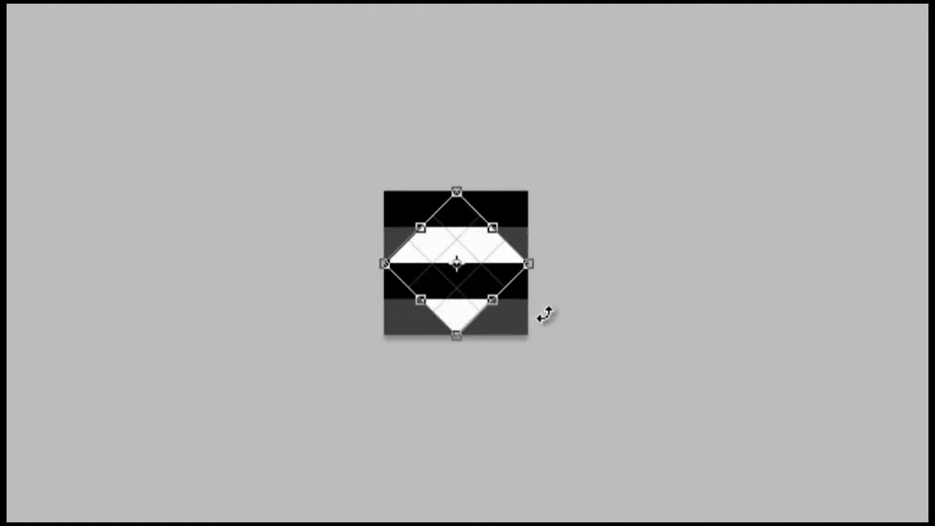
pyautogui.press('Return')
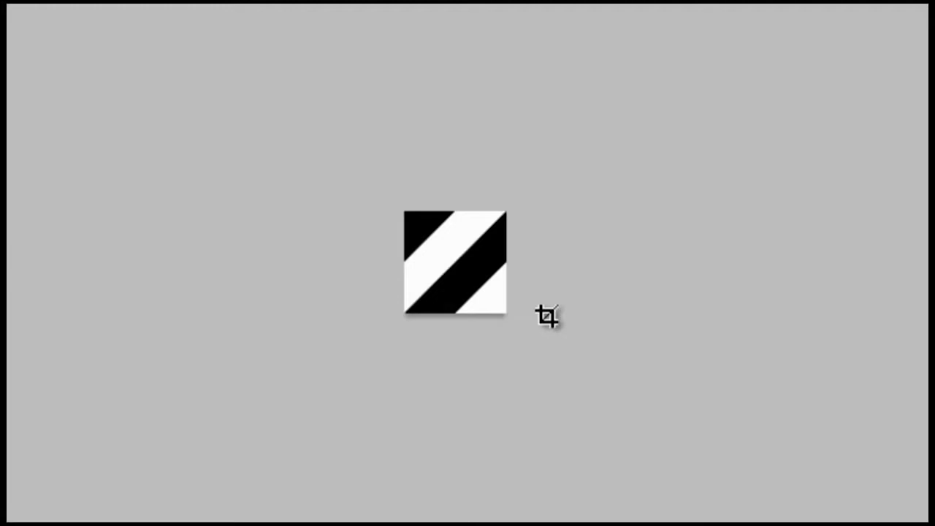
# Define the diagonal stripe tile as a pattern named Diagonal Interlace and close its document without saving
pyautogui.click(76, 16)
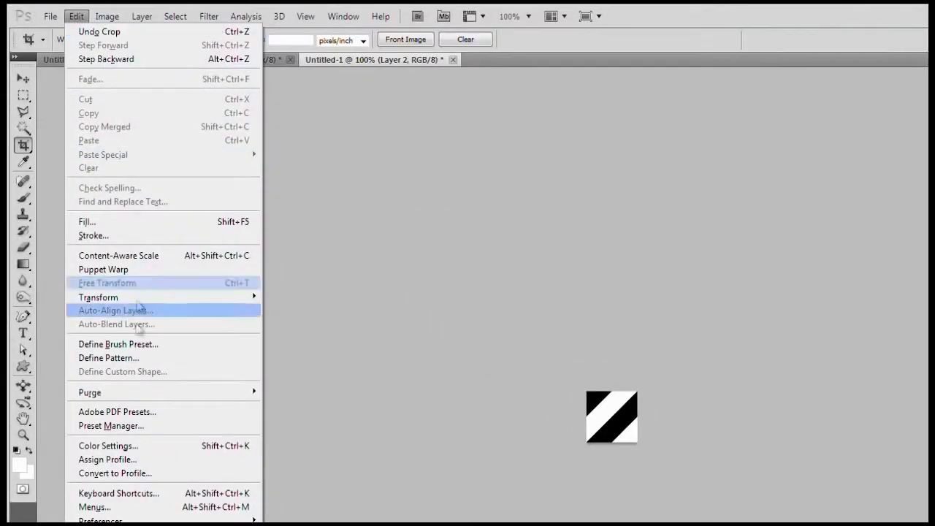
pyautogui.click(109, 358)
pyautogui.write('Diagonal 1')
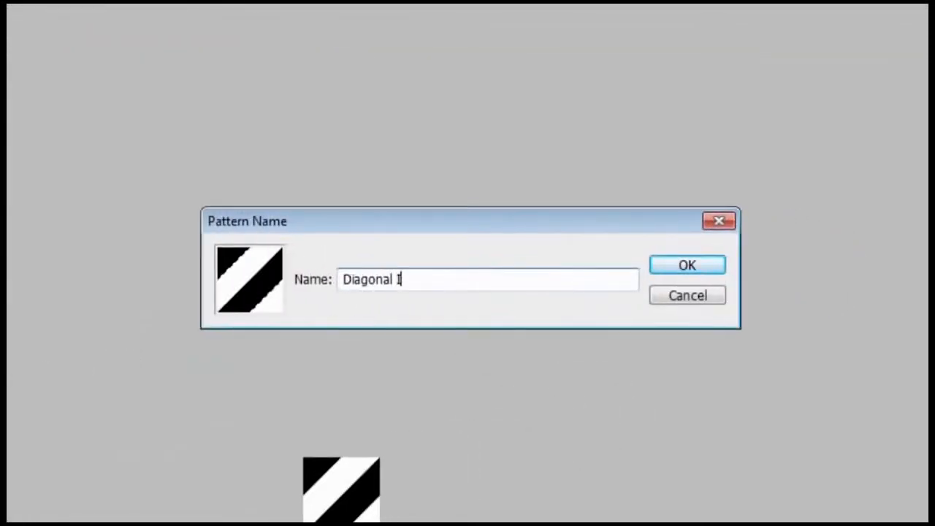
pyautogui.write('nterlace')
pyautogui.click(678, 260)
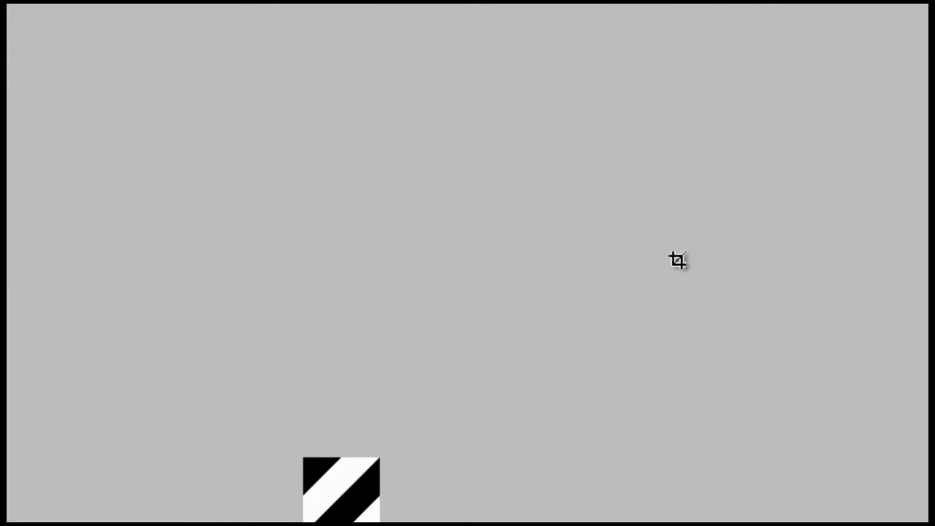
pyautogui.click(453, 60)
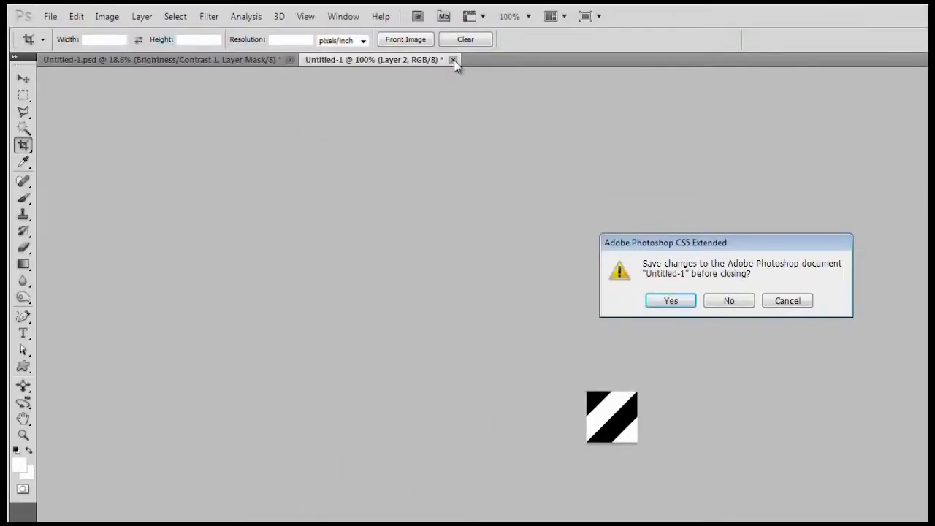
pyautogui.press('n')
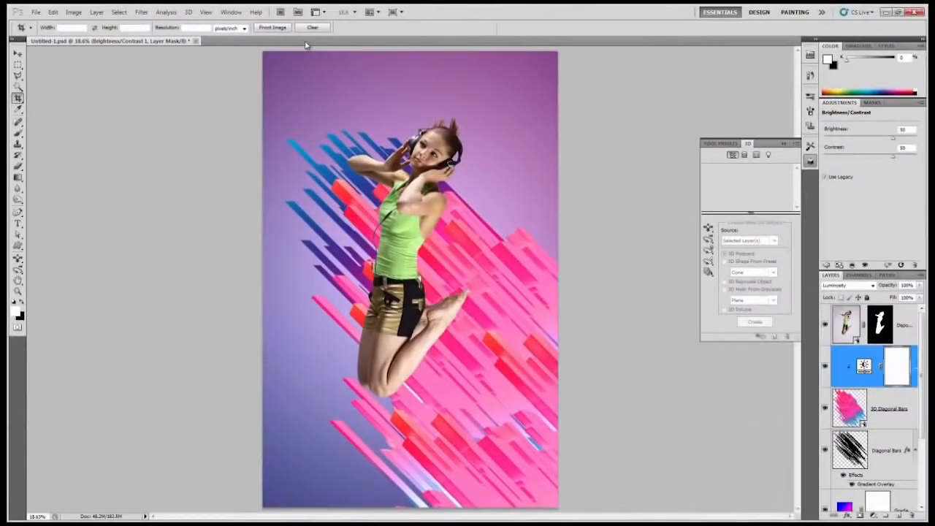
# Draw a white circle over the woman's waist as a new shape above her photo layer, using the Ellipse tool with no style
pyautogui.press('m')
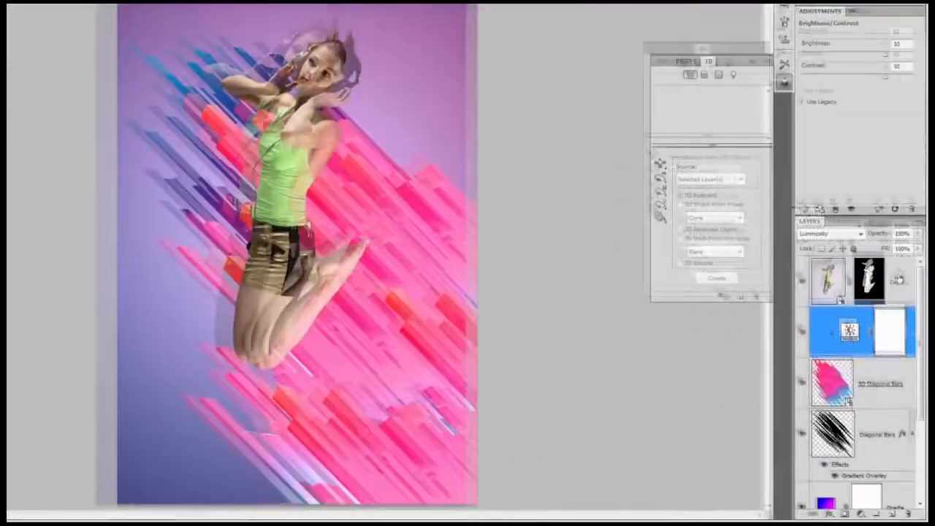
pyautogui.click(905, 324)
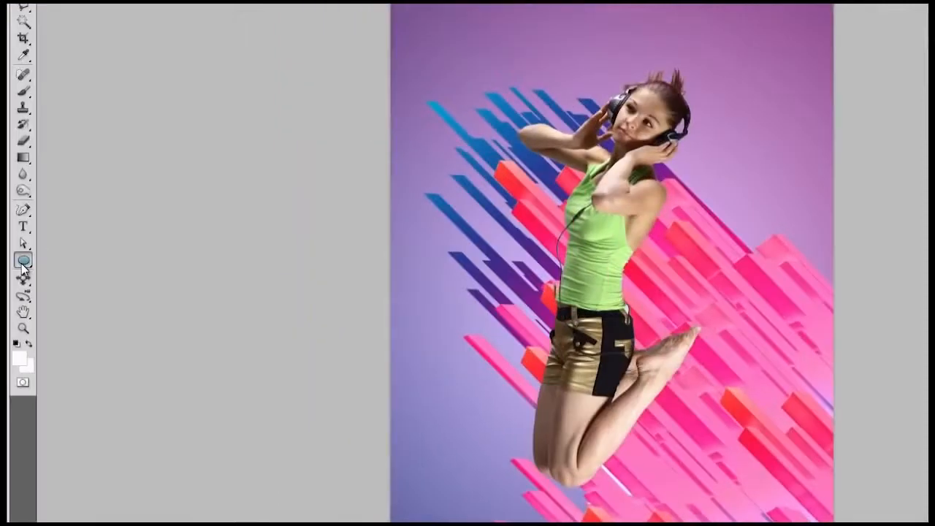
pyautogui.rightClick(24, 259)
pyautogui.click(73, 285)
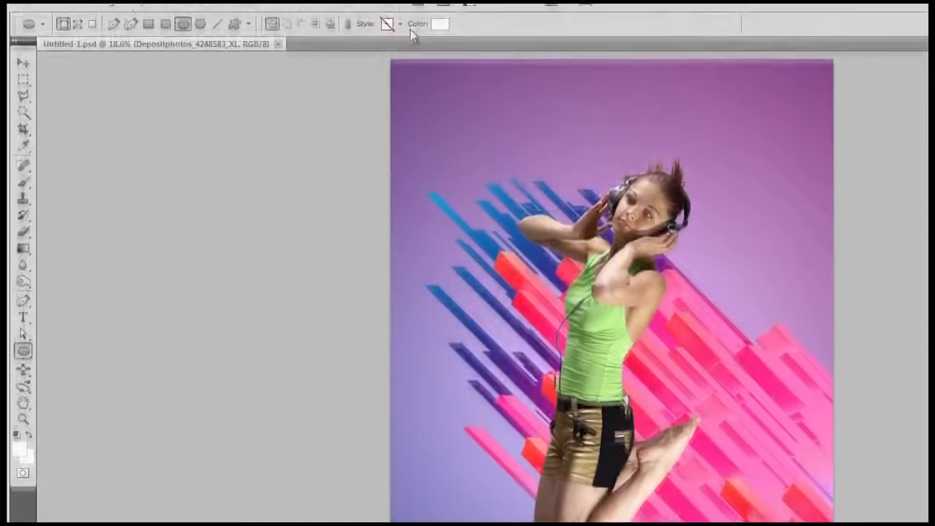
pyautogui.click(400, 39)
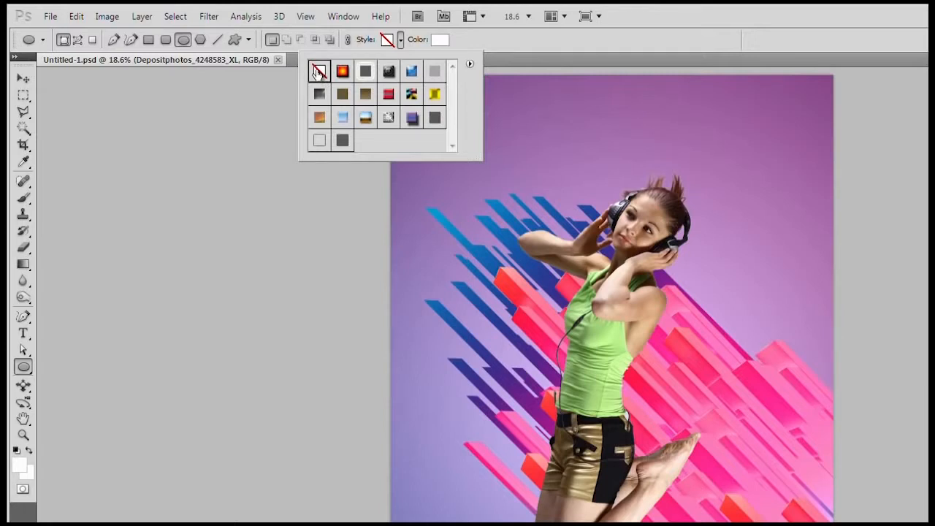
pyautogui.click(248, 40)
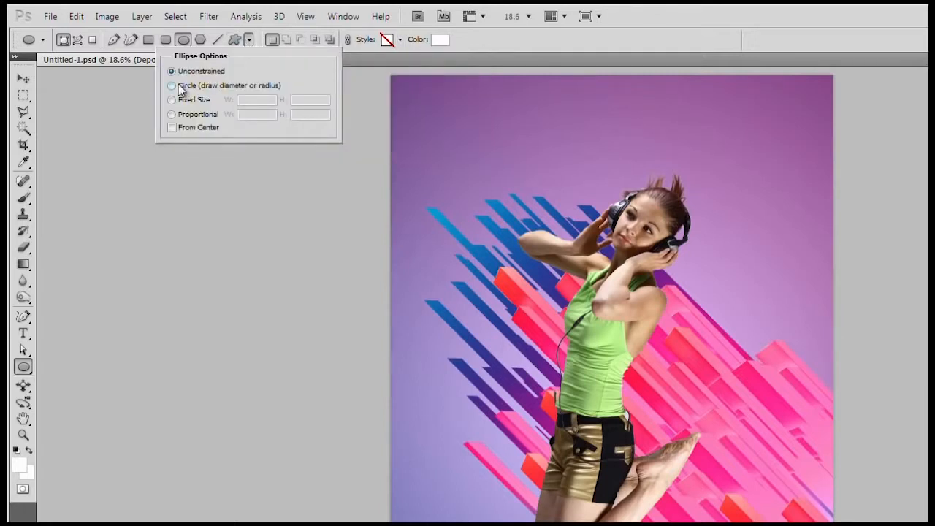
pyautogui.click(501, 382)
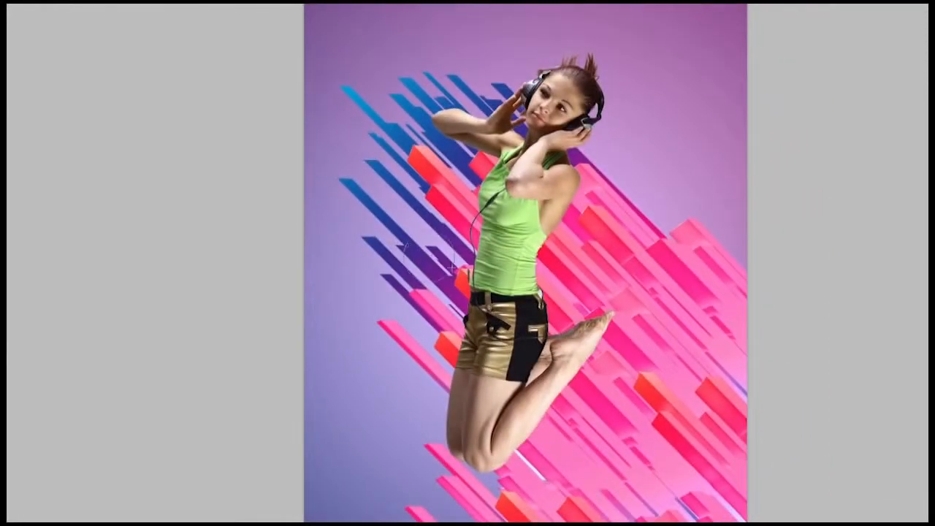
pyautogui.moveTo(451, 268); pyautogui.dragTo(509, 313)
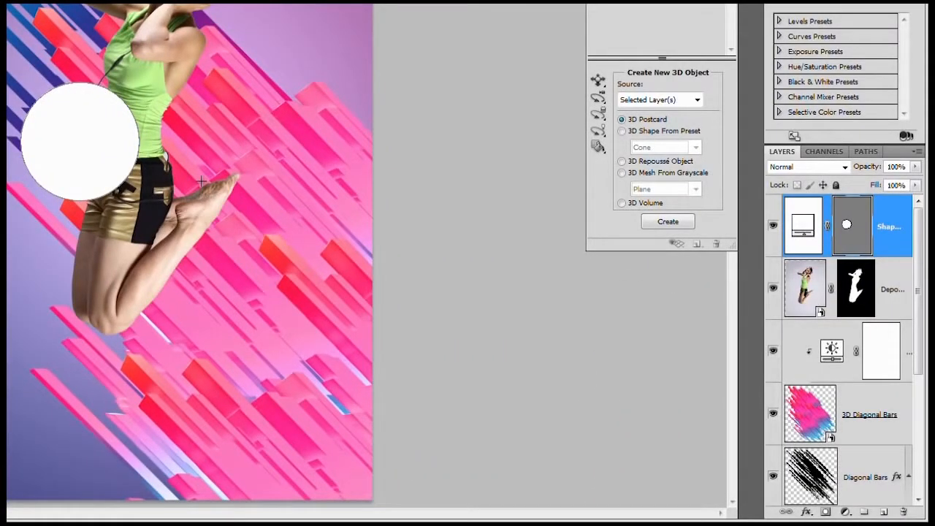
# Open the circle layer's blending options, set its fill opacity to 0% and enable Pattern Overlay
pyautogui.rightClick(886, 212)
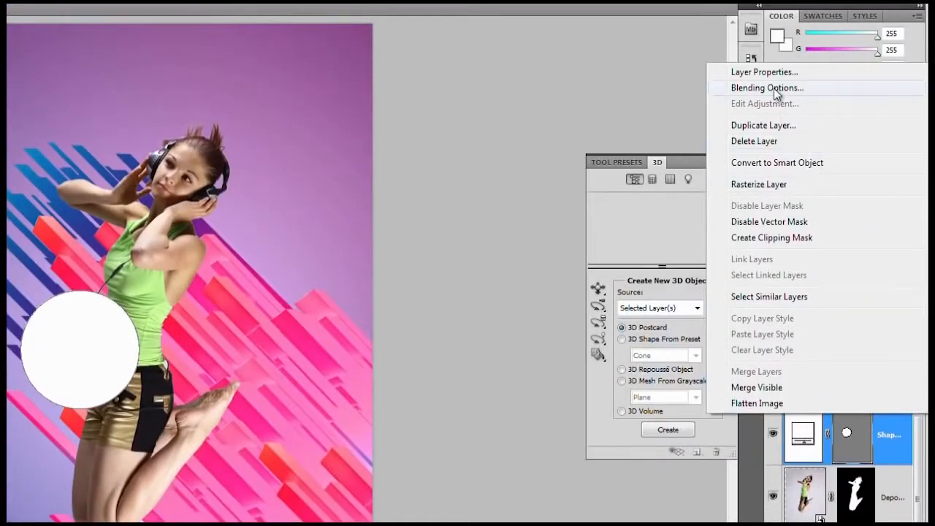
pyautogui.click(748, 91)
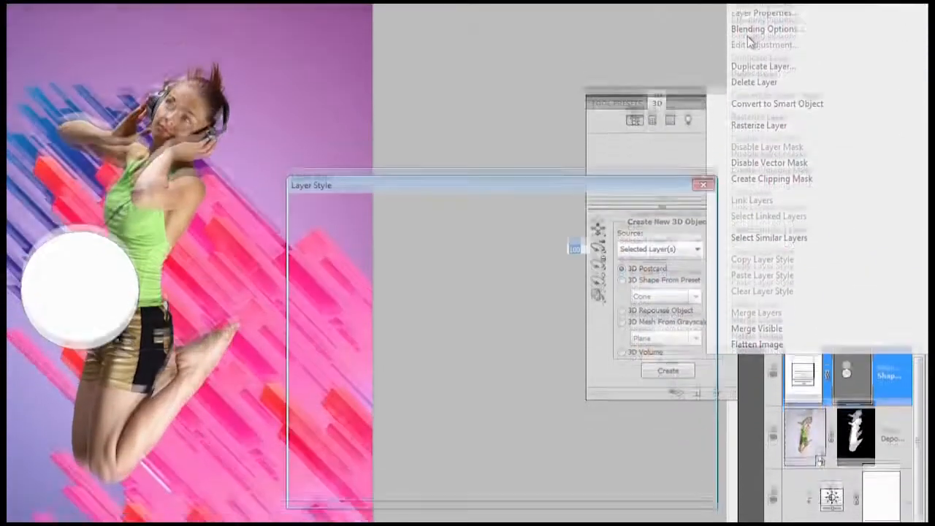
pyautogui.moveTo(558, 212); pyautogui.dragTo(468, 213)
pyautogui.click(344, 328)
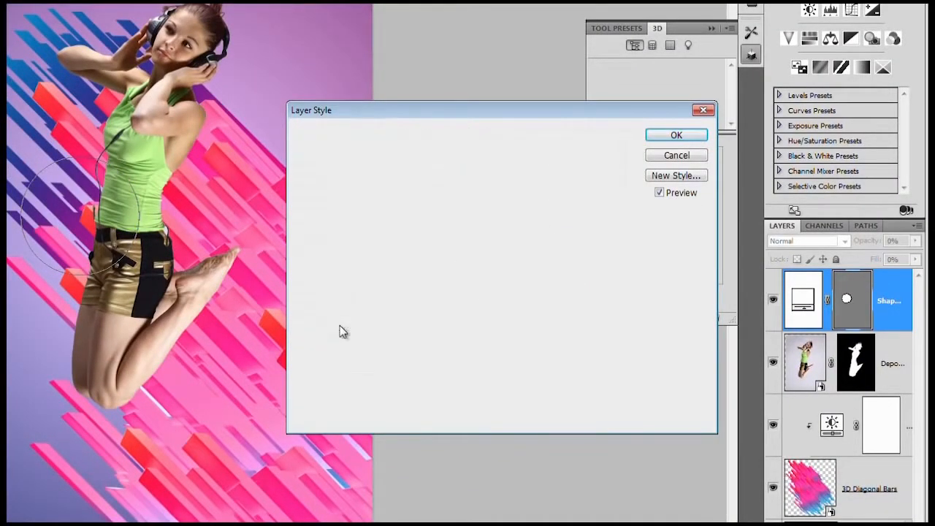
# Set the pattern overlay to Screen blend mode with the black-and-white diagonal stripe pattern
pyautogui.click(520, 164)
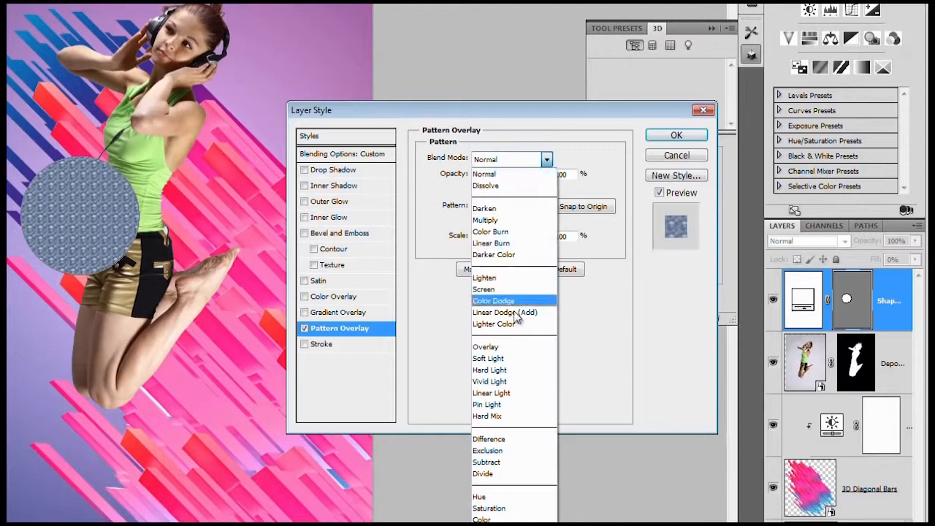
pyautogui.click(512, 290)
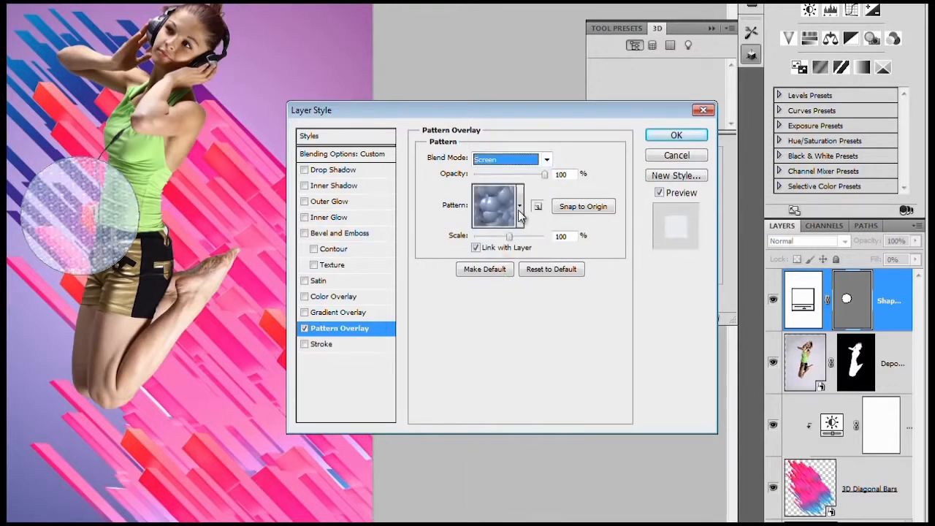
pyautogui.click(518, 207)
pyautogui.click(474, 296)
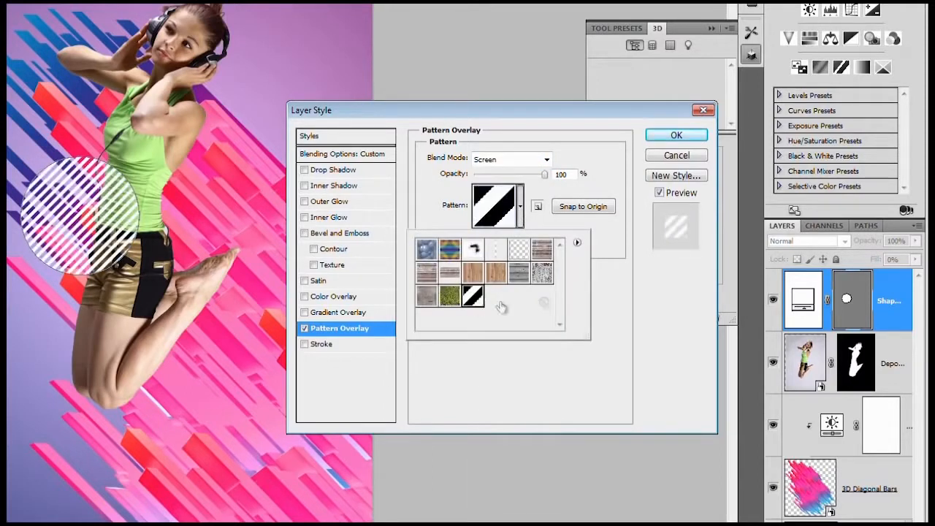
pyautogui.click(631, 309)
# Set the pattern overlay's scale to 25% and apply the layer style to the circle
pyautogui.moveTo(510, 238); pyautogui.dragTo(492, 240)
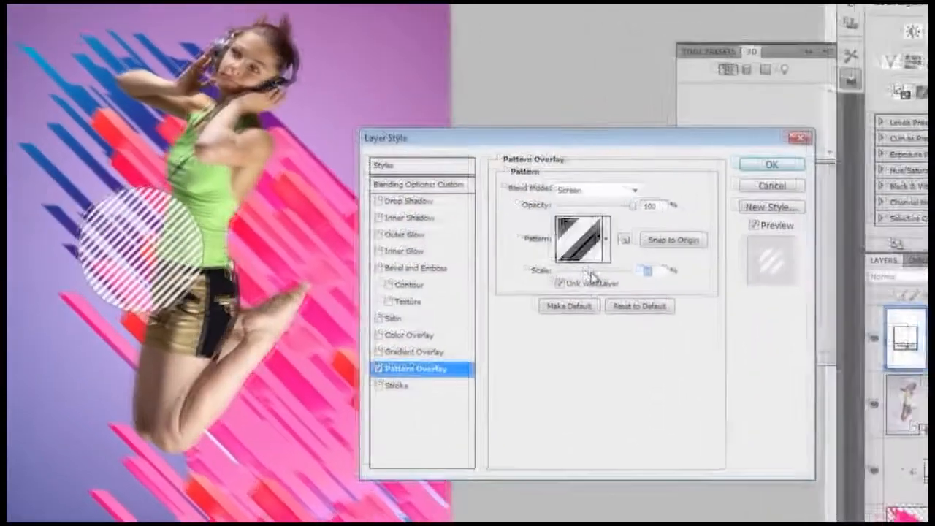
pyautogui.moveTo(616, 290); pyautogui.dragTo(607, 292)
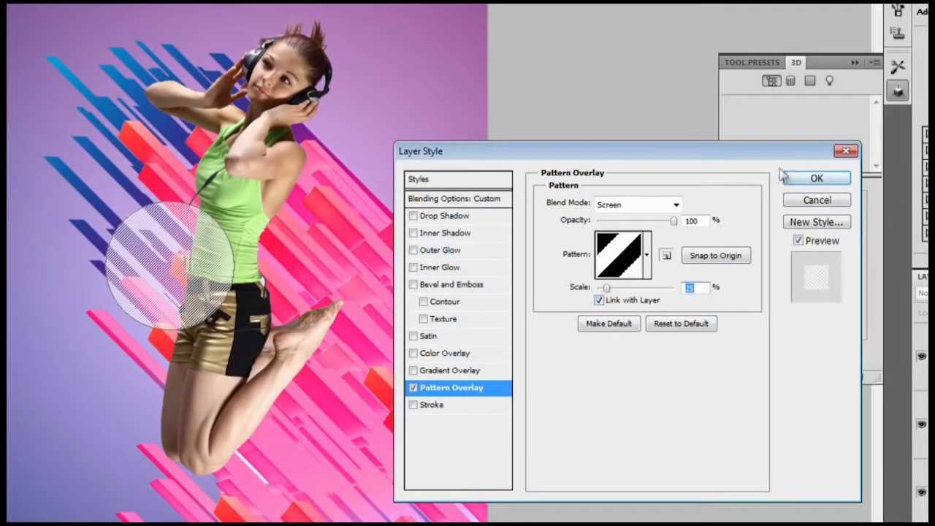
pyautogui.click(805, 181)
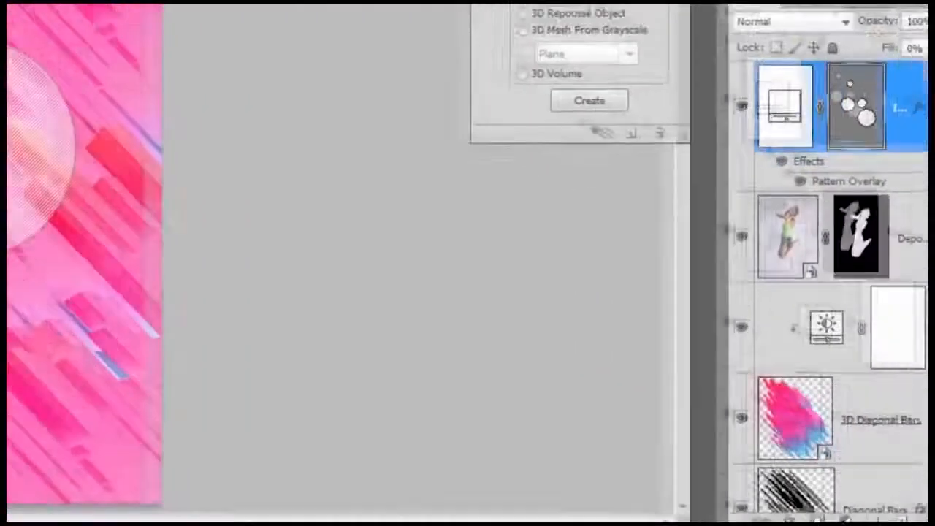
# Duplicate the striped circles layer, move the copy beneath the woman's photo layer, and draw three more large circles in it
pyautogui.hotkey('ctrl', 'j')
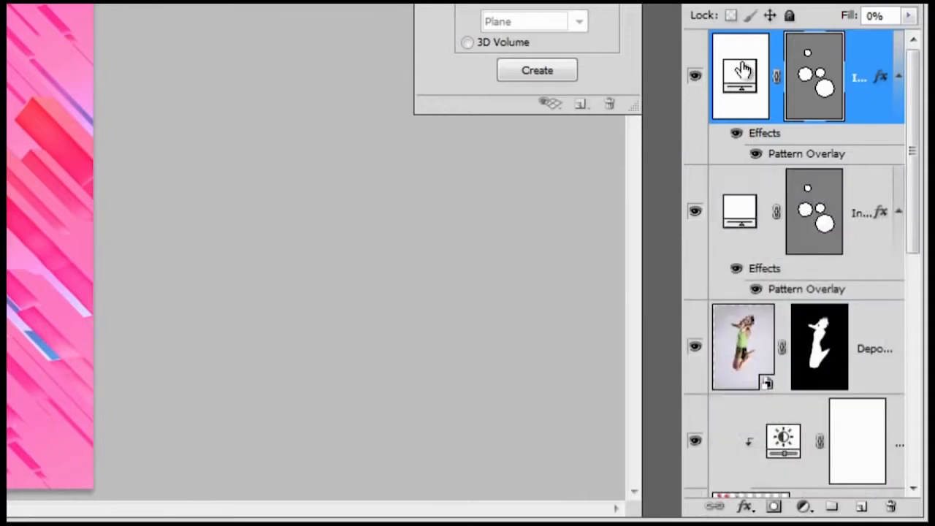
pyautogui.moveTo(735, 75); pyautogui.dragTo(747, 360)
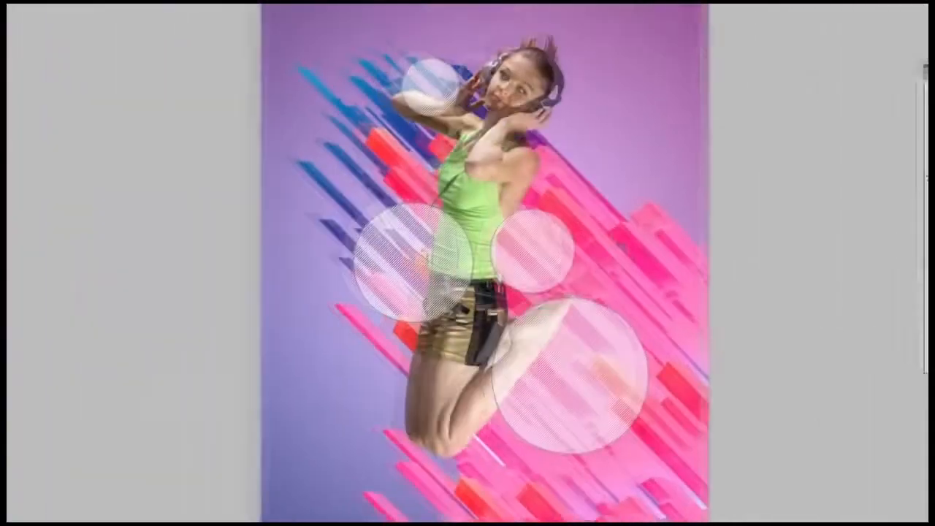
pyautogui.moveTo(523, 119); pyautogui.dragTo(618, 233)
pyautogui.hotkey('ctrl', 'z')
pyautogui.moveTo(483, 40); pyautogui.dragTo(610, 254)
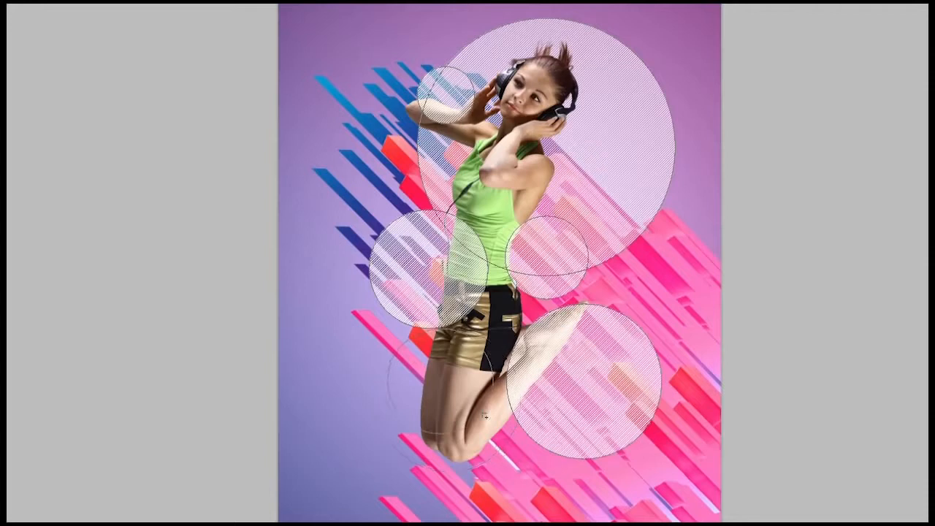
pyautogui.moveTo(389, 330); pyautogui.dragTo(451, 431)
pyautogui.moveTo(439, 277); pyautogui.dragTo(578, 373)
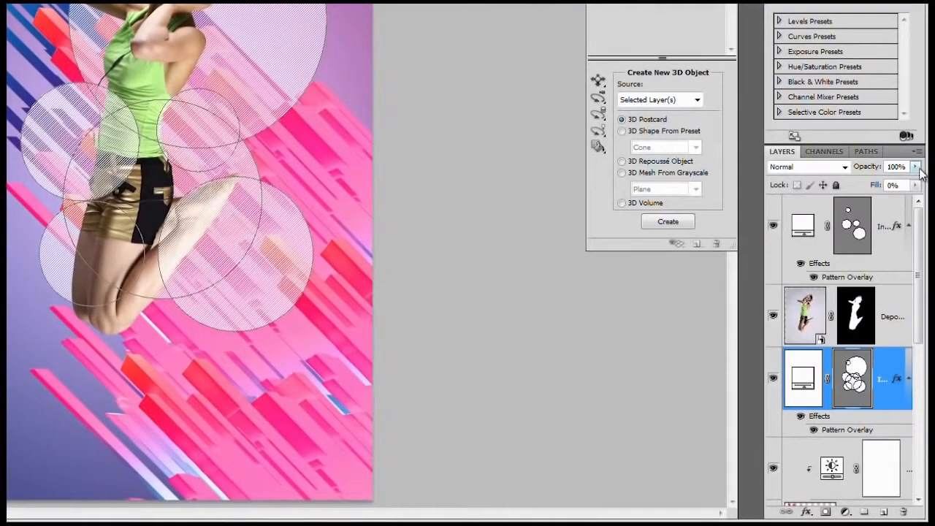
# Lower the opacity of the striped circles layer behind the woman
pyautogui.click(916, 167)
pyautogui.moveTo(906, 181); pyautogui.dragTo(904, 184)
pyautogui.hotkey('alt', ']')
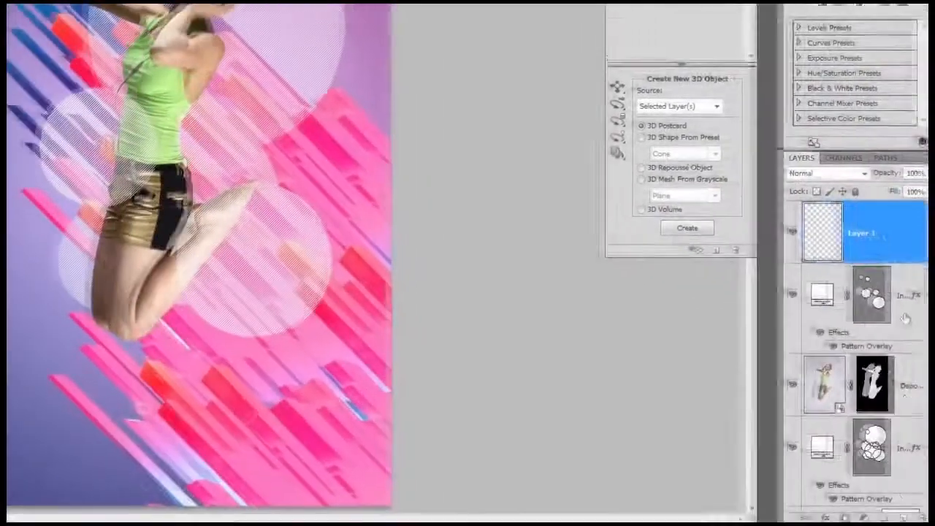
# Rename the new empty layer at the top of the stack as Star Filter
pyautogui.doubleClick(844, 227)
pyautogui.write('Star Fil')
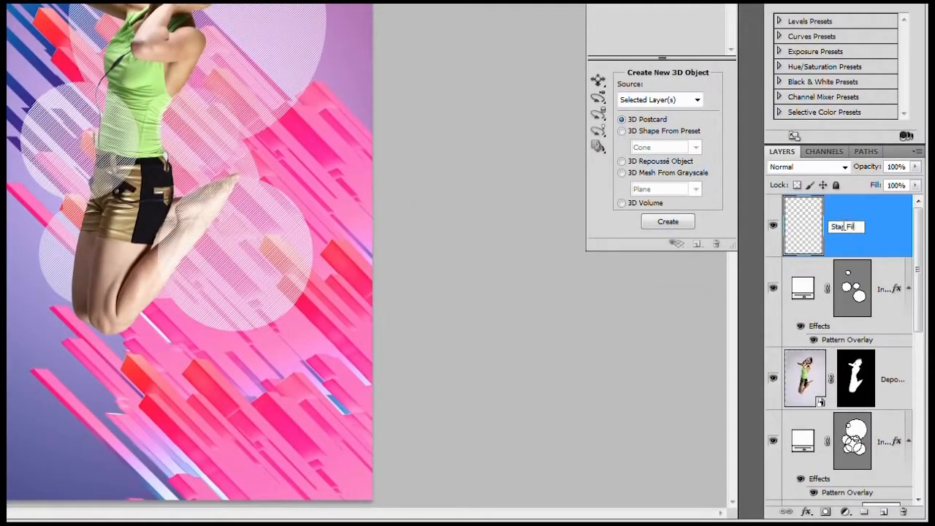
pyautogui.write('ter')
pyautogui.press('Return')
# Move the Star Filter layer beneath the Diagonal Bars layer and set its blend mode to Screen
pyautogui.moveTo(841, 228); pyautogui.dragTo(829, 328)
pyautogui.click(805, 168)
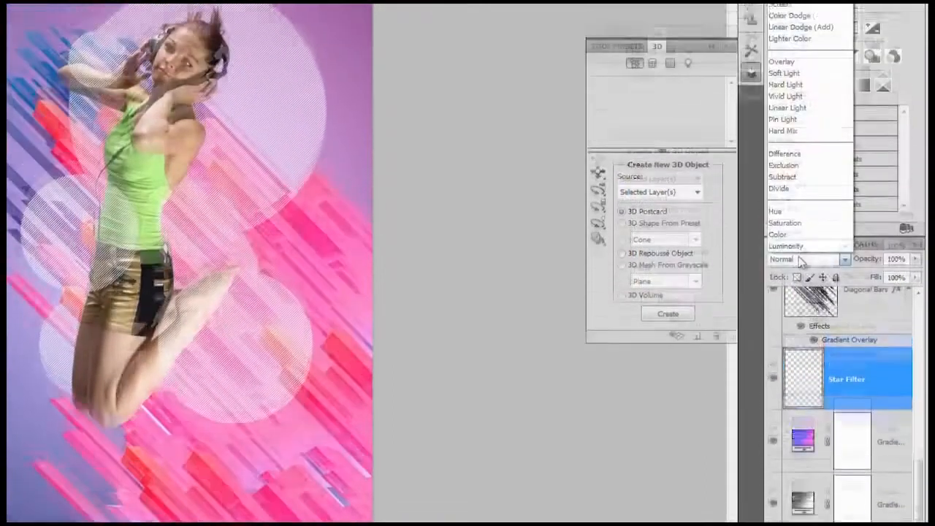
pyautogui.click(799, 159)
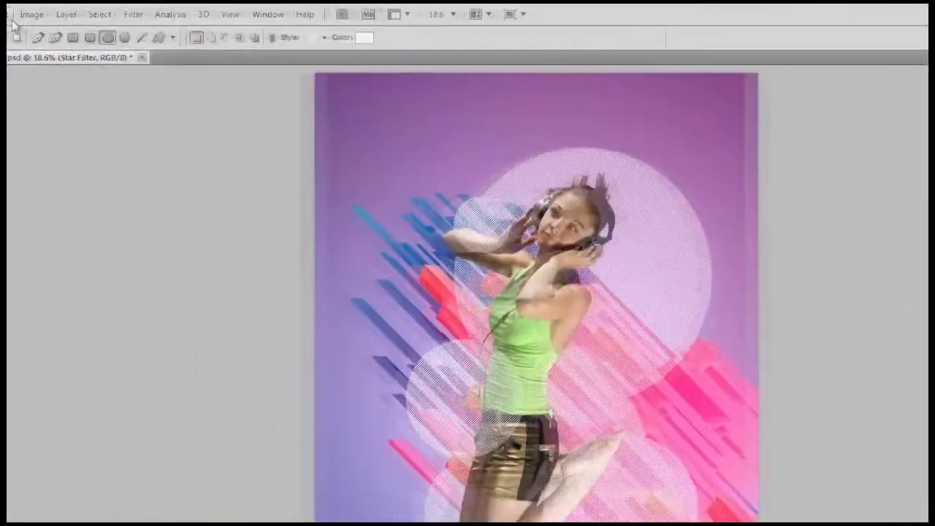
# Fill the Star Filter layer with black at 100% opacity in Normal mode
pyautogui.click(47, 16)
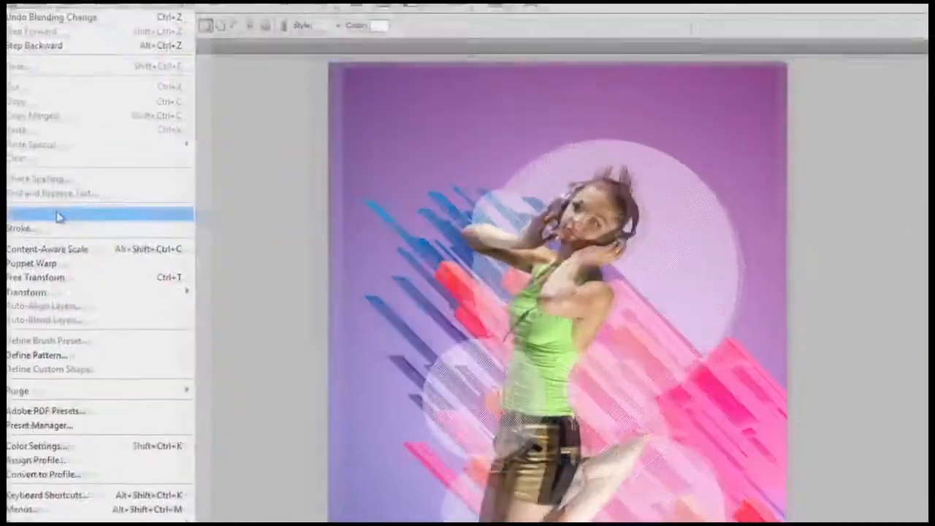
pyautogui.click(102, 221)
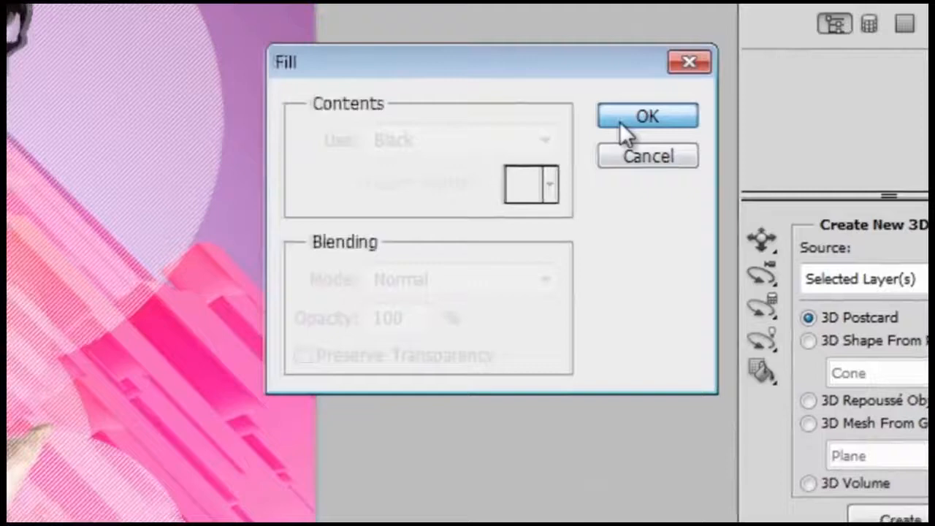
pyautogui.click(619, 121)
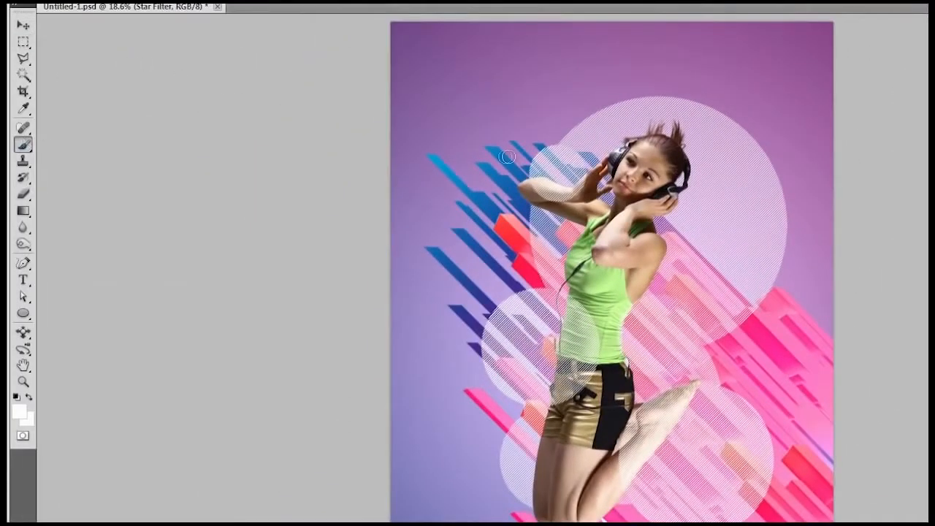
# Configure a hard round brush at 100 px and 100% hardness with 100% size jitter and 1000% scatter
pyautogui.rightClick(512, 151)
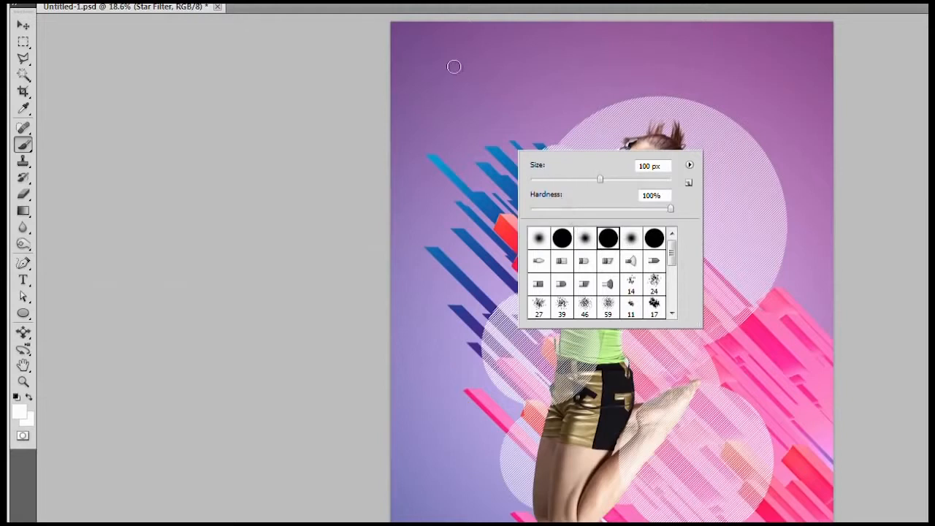
pyautogui.click(429, 51)
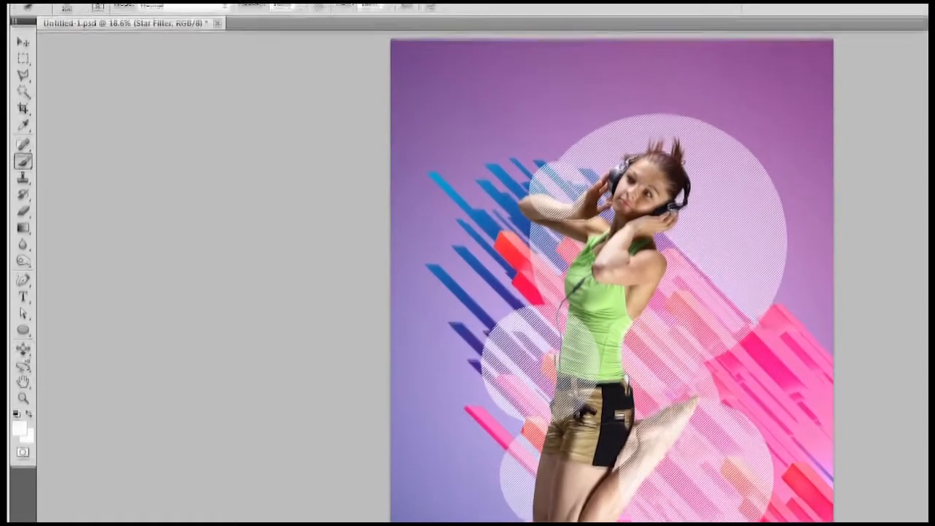
pyautogui.click(344, 15)
pyautogui.click(371, 139)
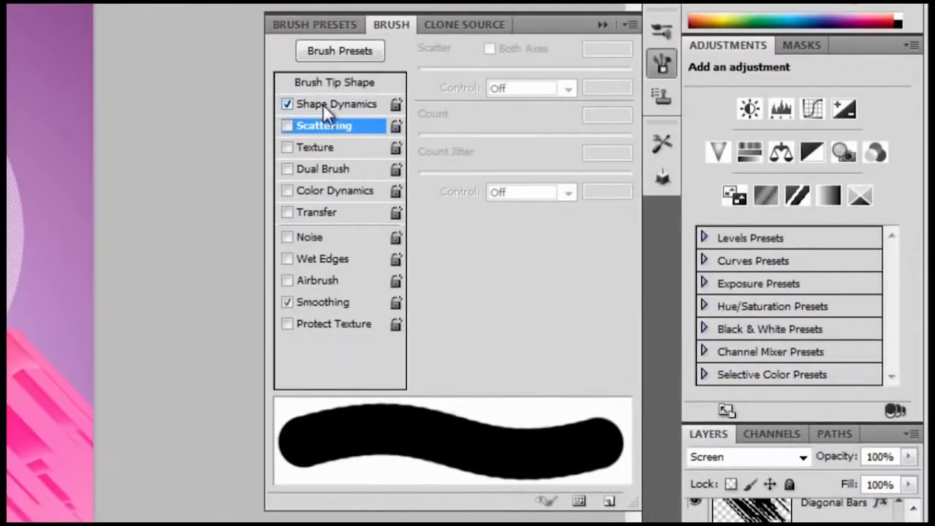
pyautogui.click(323, 104)
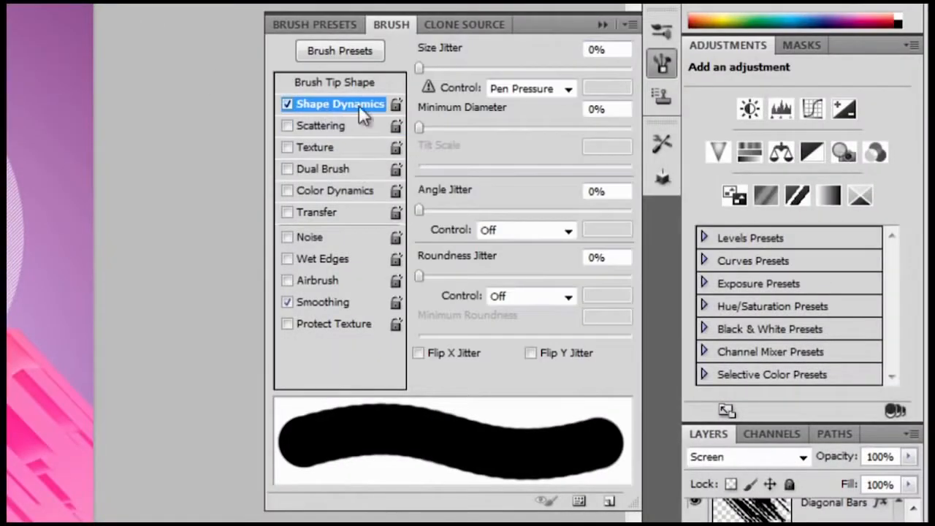
pyautogui.write('100')
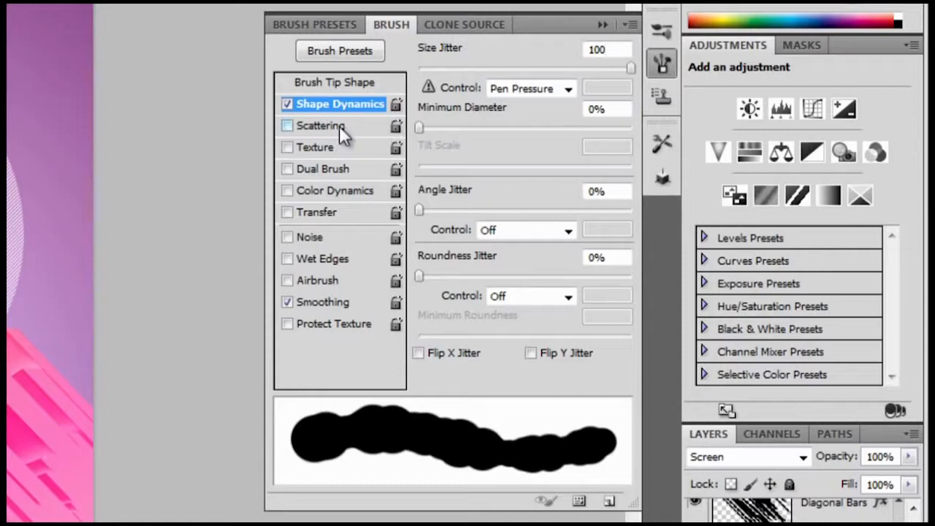
pyautogui.click(339, 125)
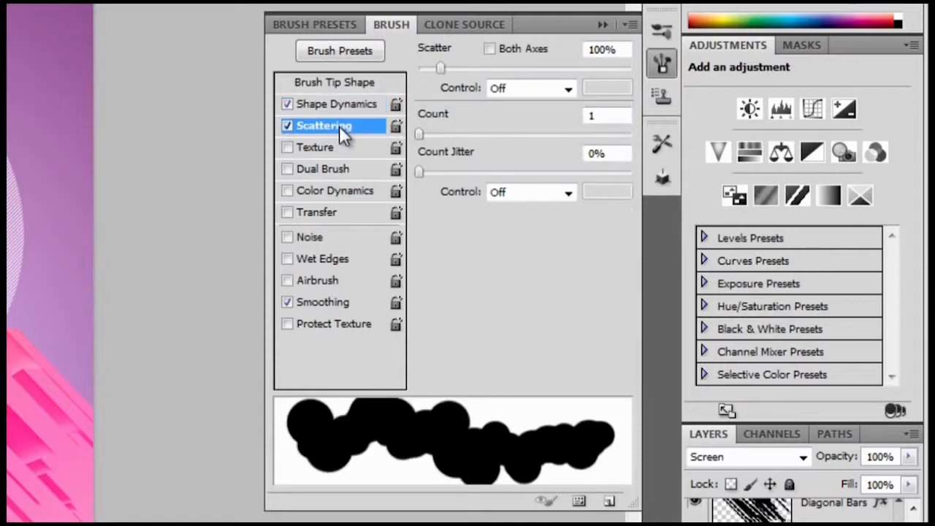
pyautogui.write('1000')
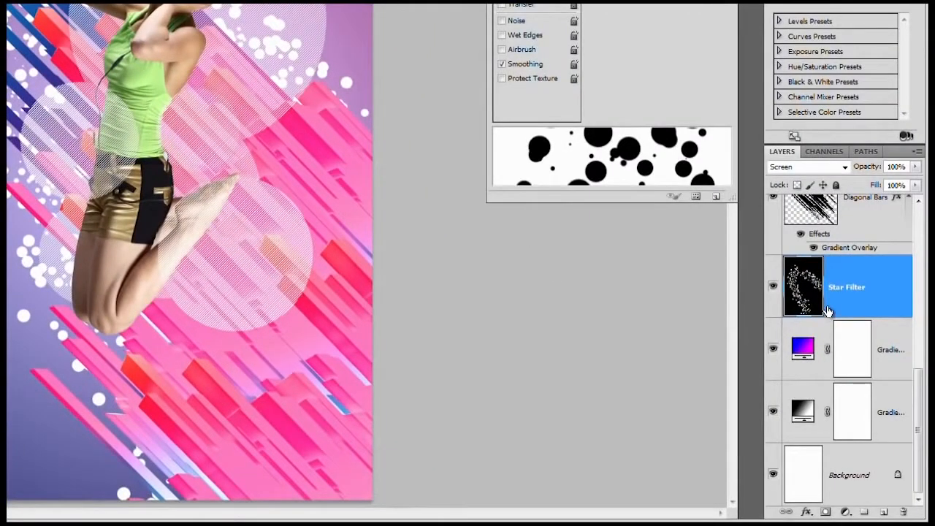
# Duplicate the Star Filter layer and apply a Motion Blur to the copy at 45° with a 312-pixel distance
pyautogui.hotkey('ctrl', 'j')
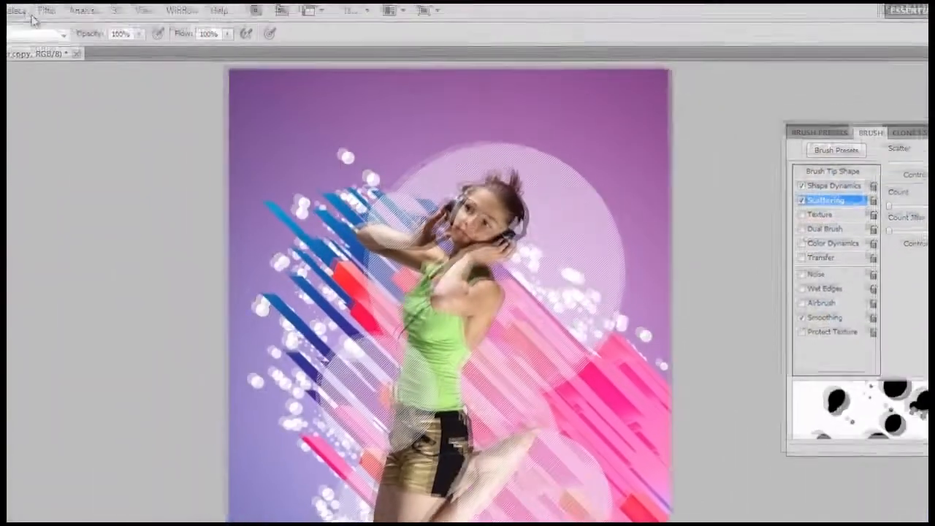
pyautogui.click(53, 16)
pyautogui.moveTo(126, 148)
pyautogui.click(243, 228)
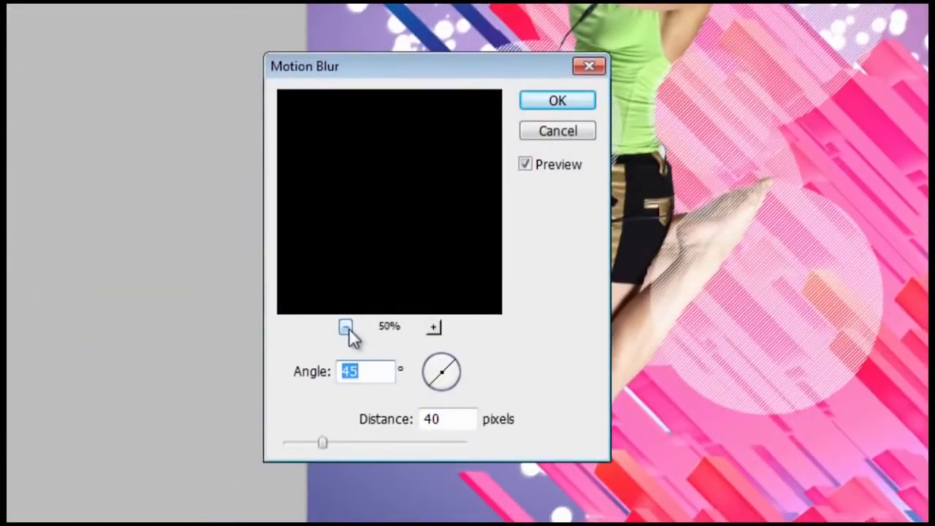
pyautogui.click(346, 327)
pyautogui.click(345, 327)
pyautogui.click(345, 327)
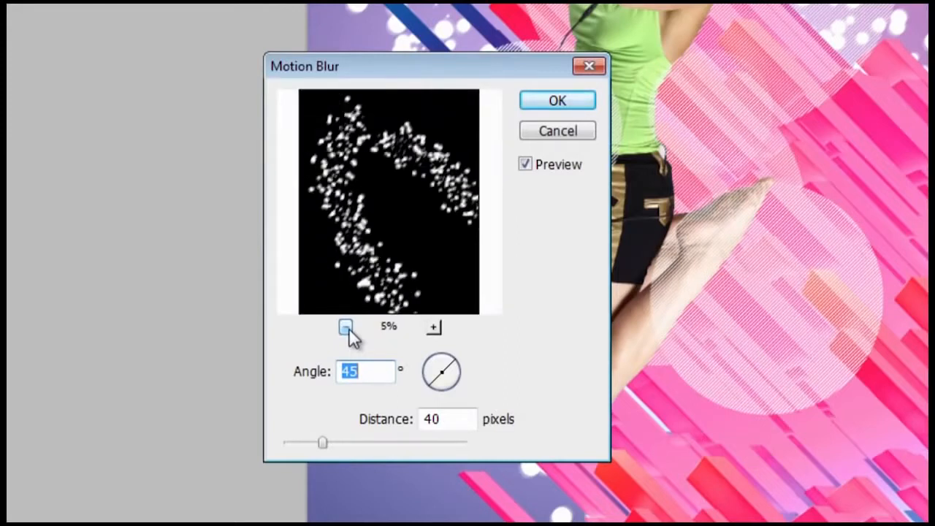
pyautogui.moveTo(323, 443); pyautogui.dragTo(401, 445)
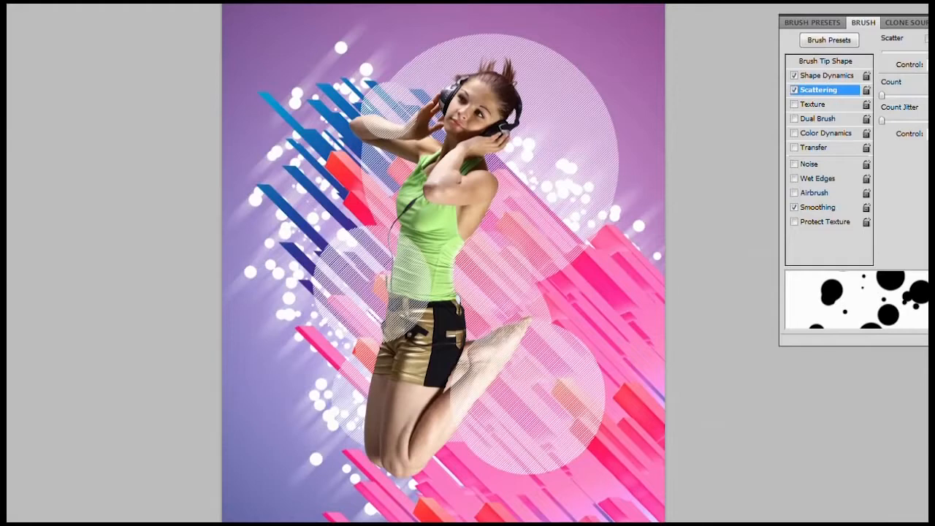
pyautogui.click(93, 15)
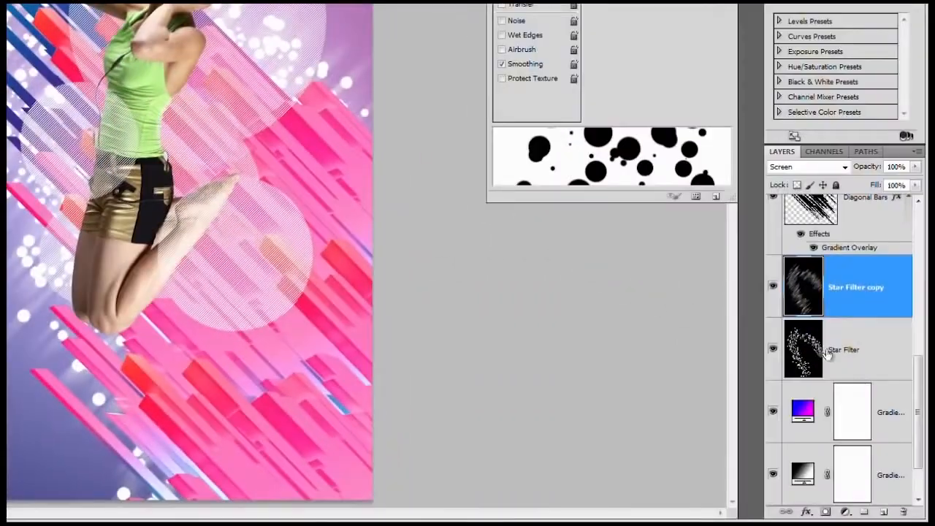
# Apply a Motion Blur to the original Star Filter layer at -45° with a 312-pixel distance
pyautogui.click(828, 354)
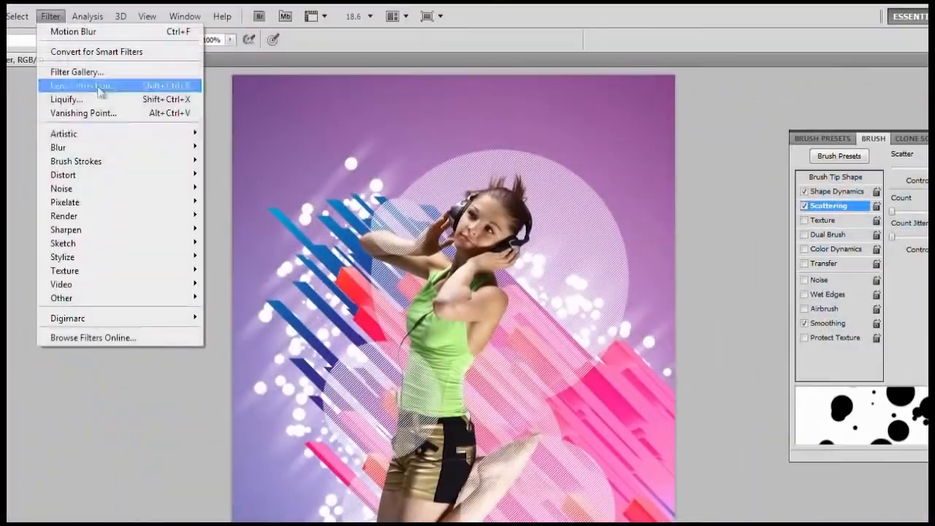
pyautogui.moveTo(191, 148)
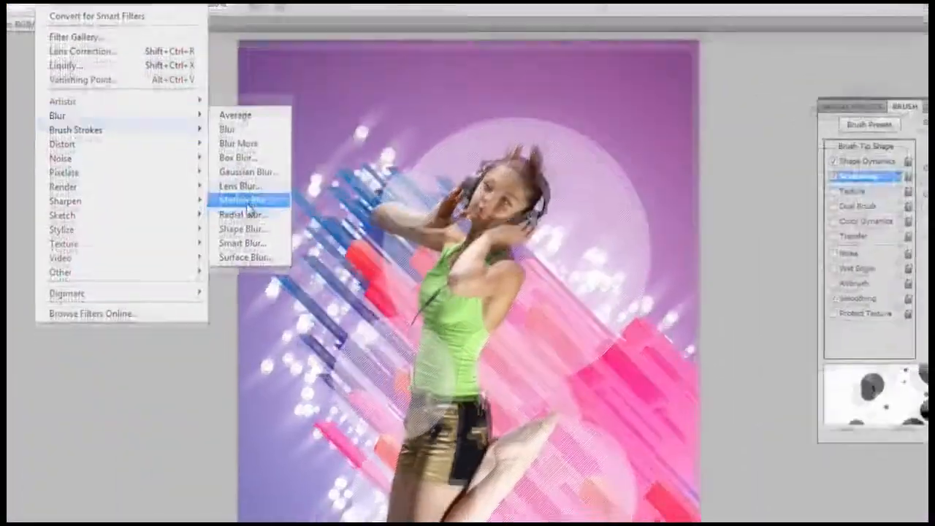
pyautogui.click(247, 208)
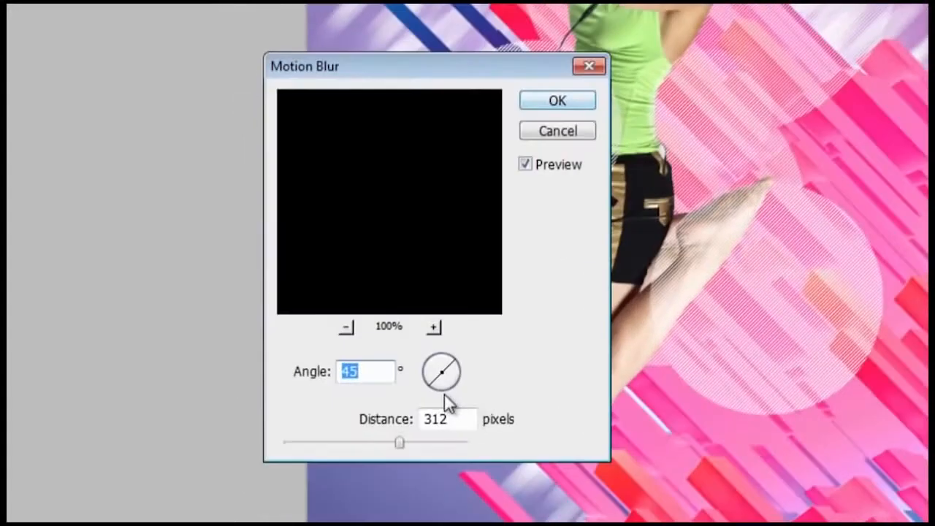
pyautogui.write('-45')
pyautogui.press('Return')
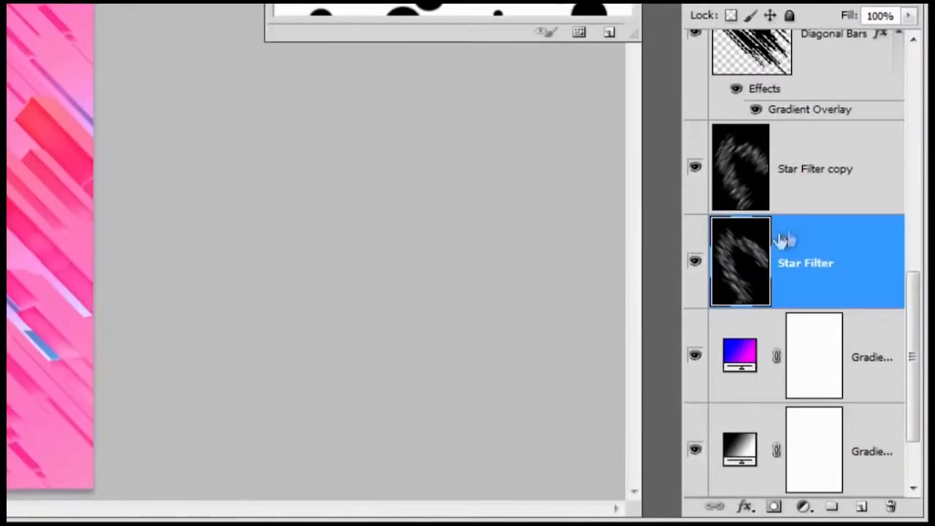
# Merge the Star Filter and Star Filter copy layers into a single layer
pyautogui.keyDown('shift'); pyautogui.click(818, 183); pyautogui.keyUp('shift')
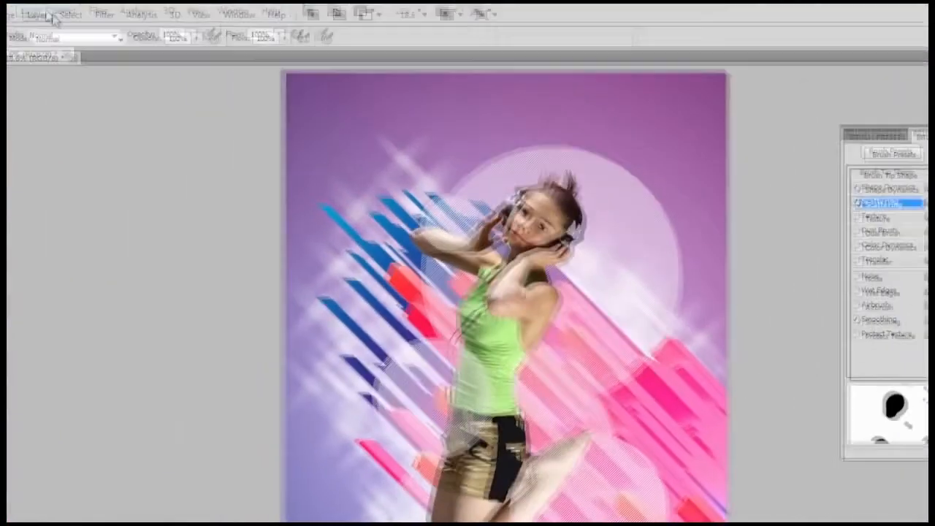
pyautogui.click(36, 11)
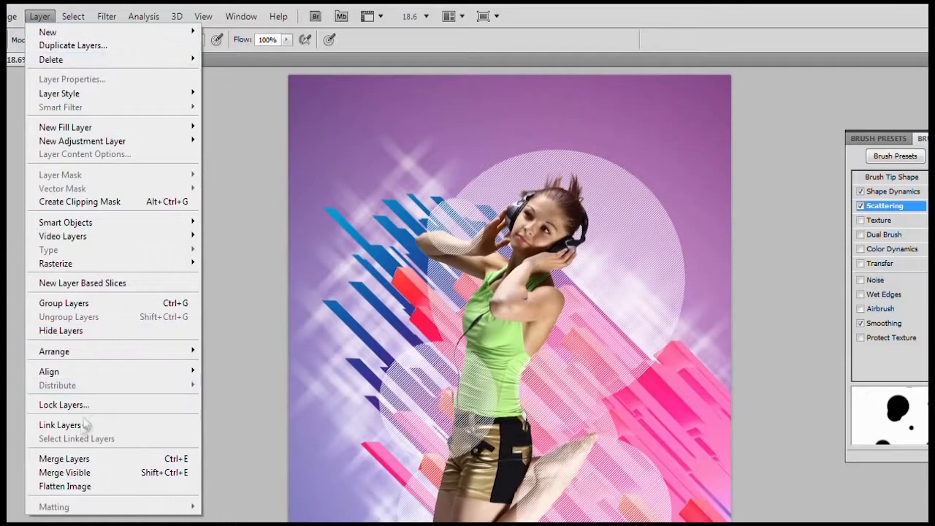
pyautogui.click(77, 460)
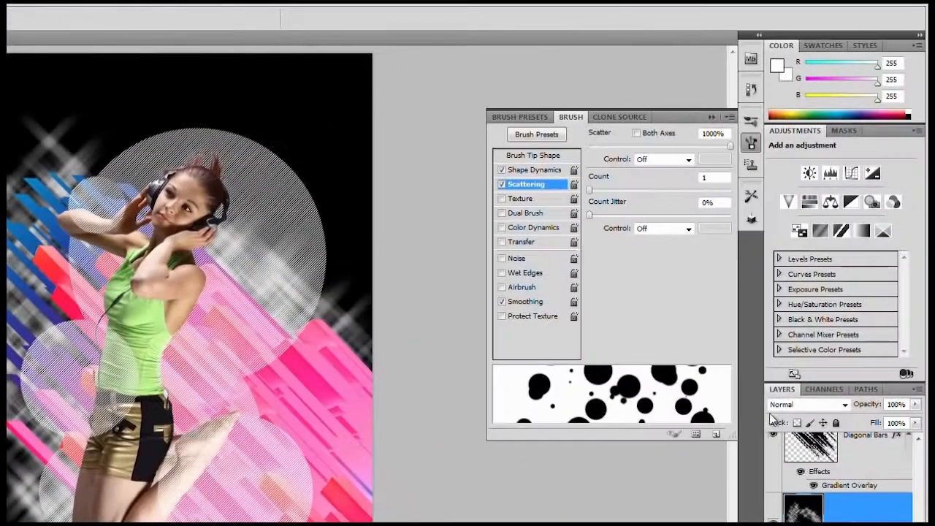
# Set the merged layer's blend mode to Screen and rename it Star Filter
pyautogui.click(778, 404)
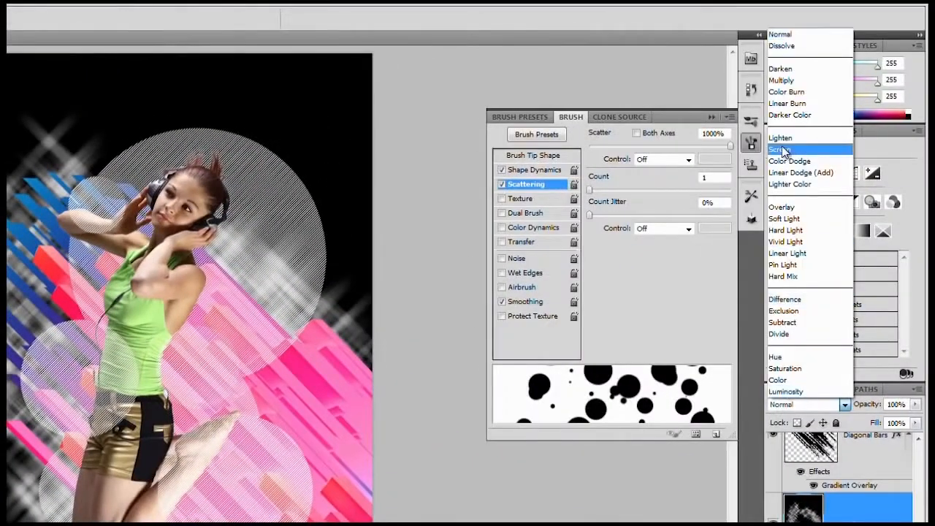
pyautogui.click(796, 144)
pyautogui.doubleClick(844, 497)
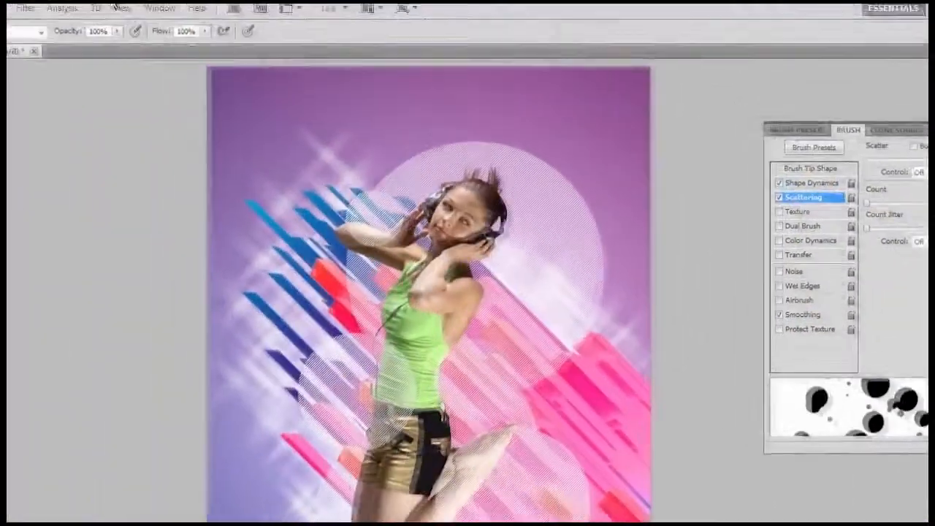
# Sharpen the Star Filter layer with Unsharp Mask at 200% amount, a radius below 66.6 pixels and threshold 0
pyautogui.click(41, 16)
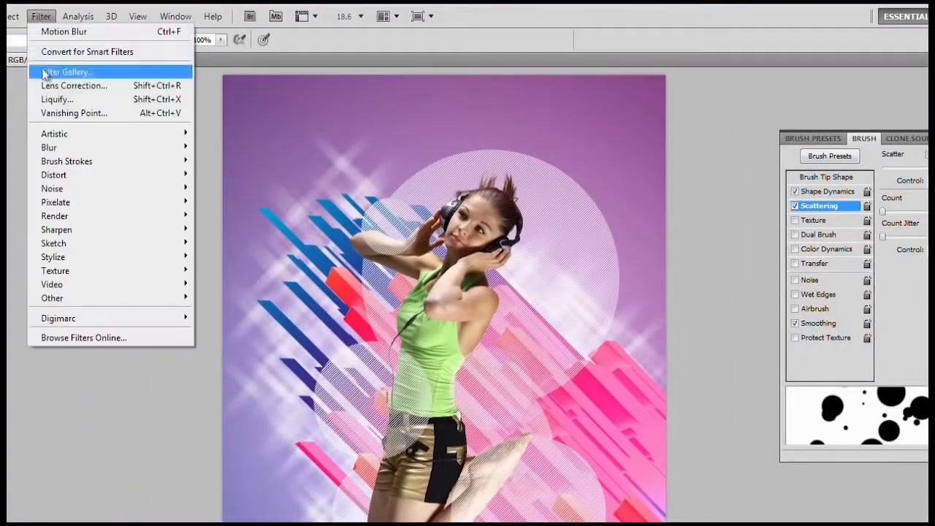
pyautogui.moveTo(103, 232)
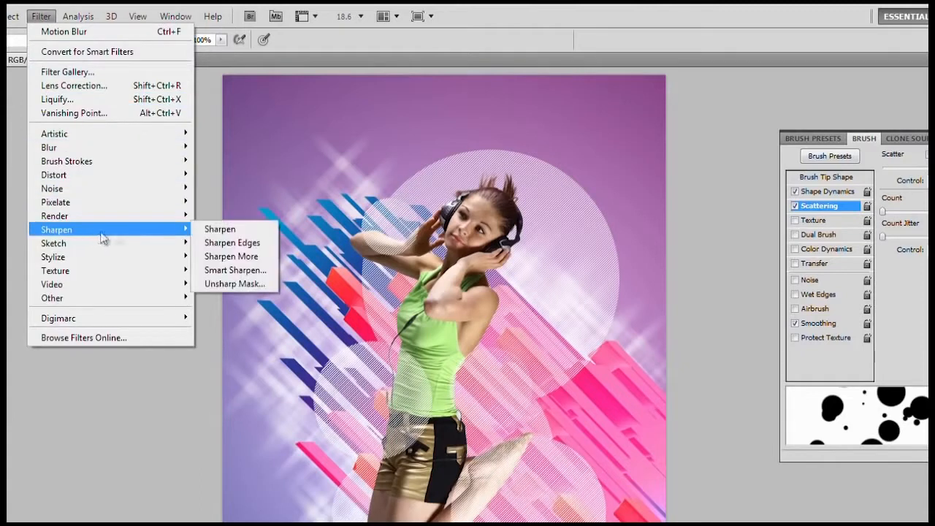
pyautogui.click(236, 284)
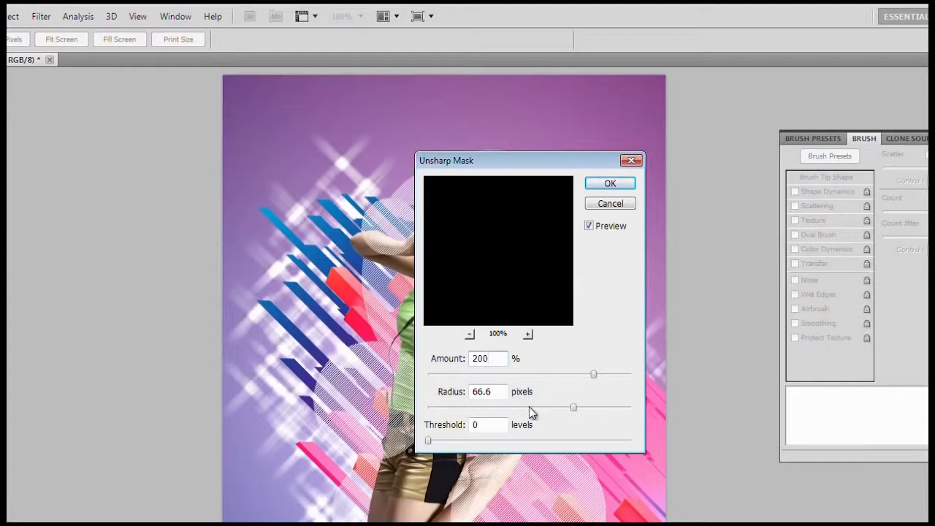
pyautogui.click(529, 407)
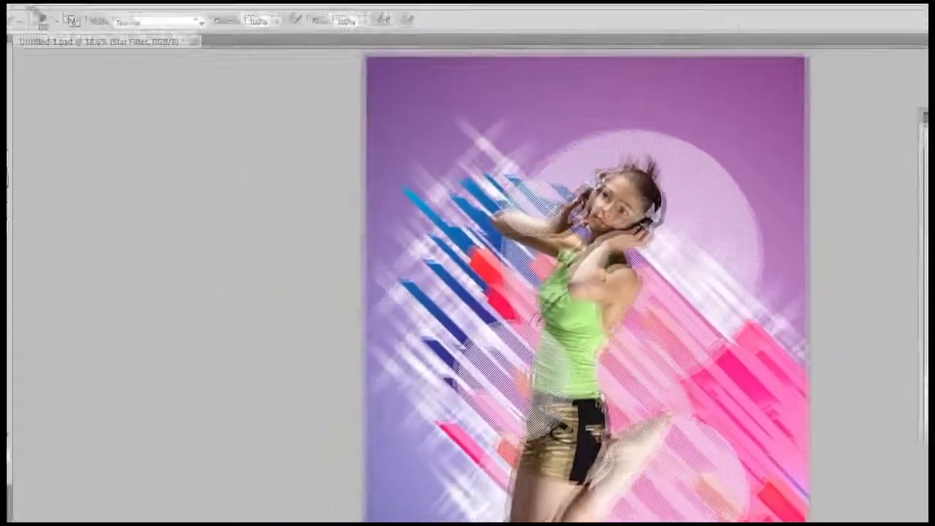
# Create a large square RGB Color document with a white background at 300 pixels/inch
pyautogui.click(50, 16)
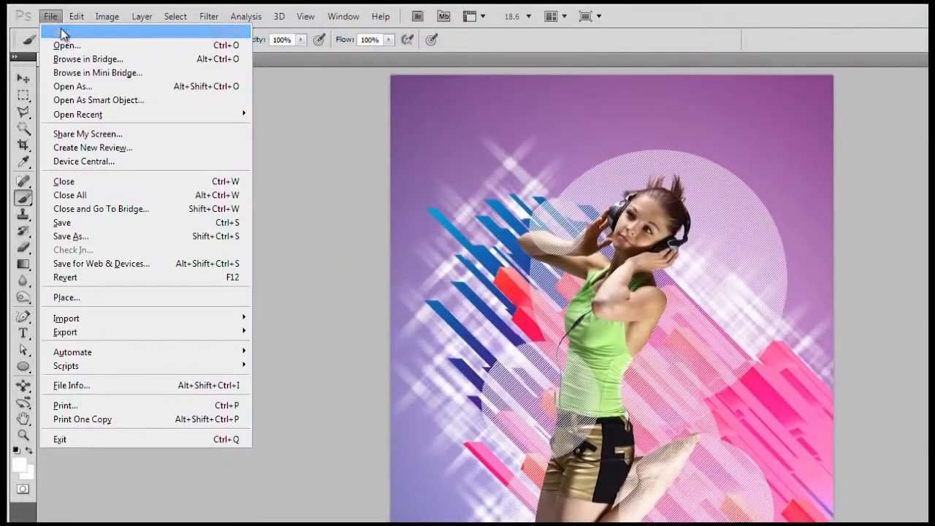
pyautogui.click(62, 31)
pyautogui.click(603, 403)
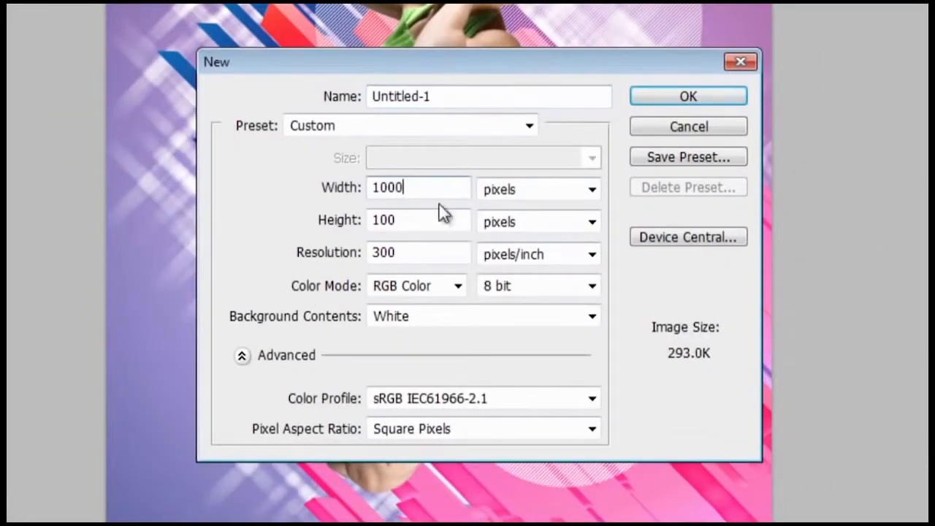
pyautogui.click(673, 99)
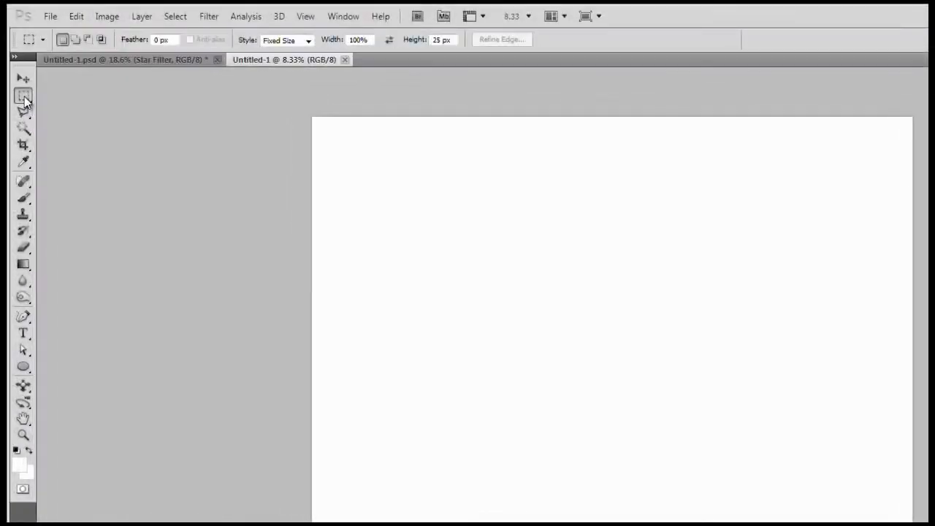
# Set the Rectangular Marquee to Fixed Size, 100% wide and 500 px high, and place a selection along the document's top edge
pyautogui.click(286, 41)
pyautogui.click(278, 75)
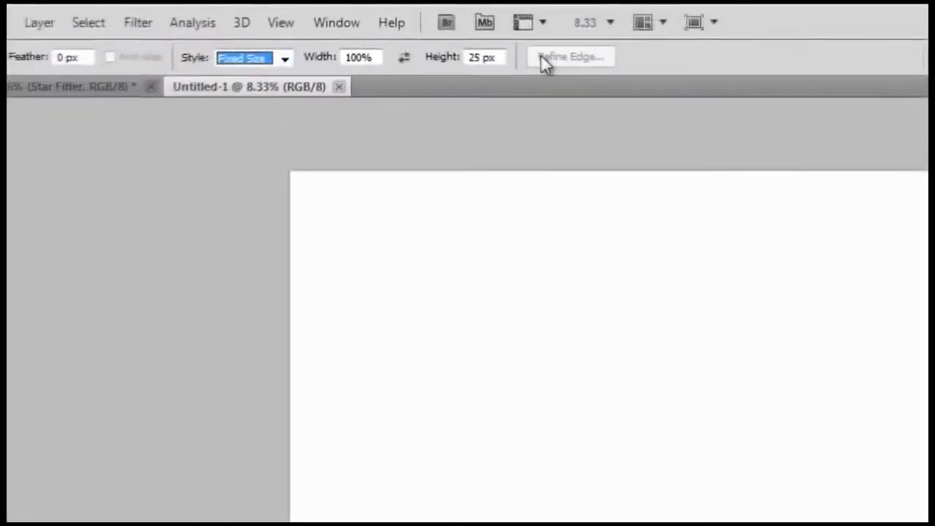
pyautogui.click(476, 61)
pyautogui.write('500')
pyautogui.press('Return')
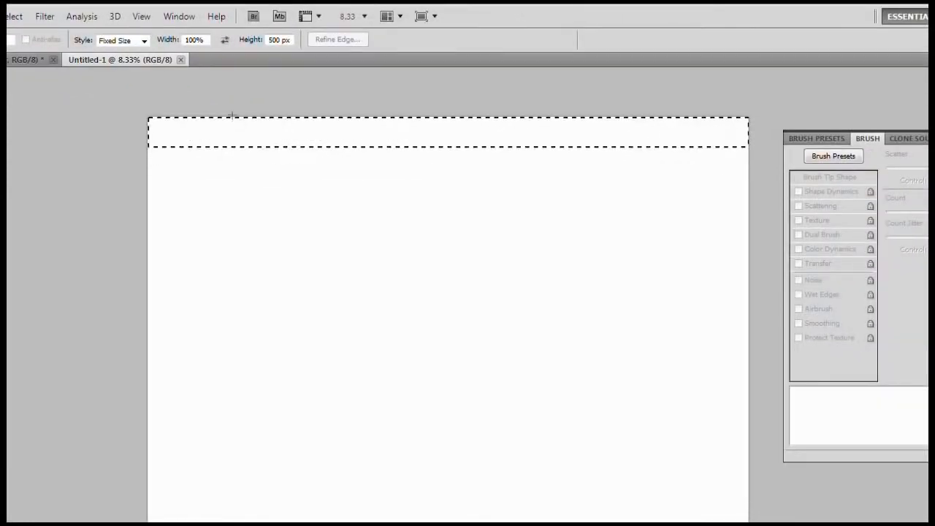
pyautogui.moveTo(231, 115); pyautogui.dragTo(229, 115)
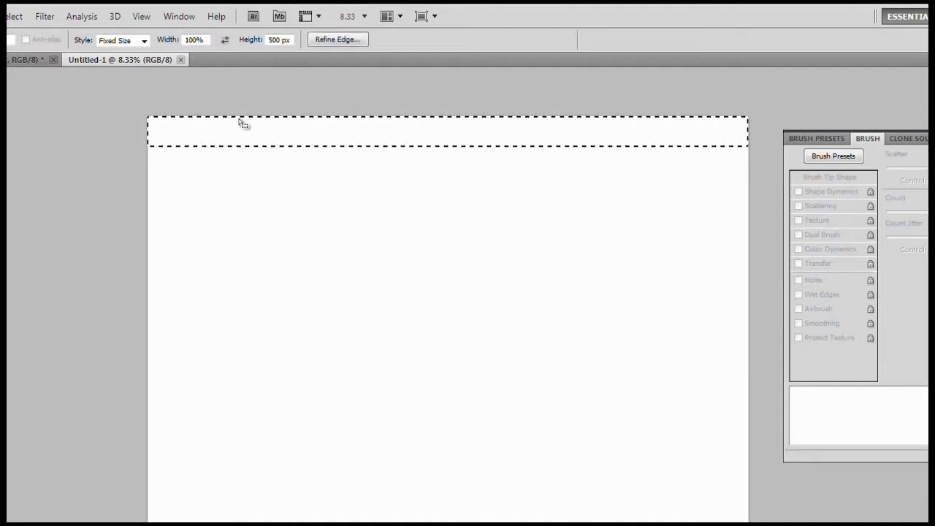
# On a new layer, fill a full-width, 500 px high strip snapped to the document's top edge with black
pyautogui.click(138, 17)
pyautogui.moveTo(196, 288)
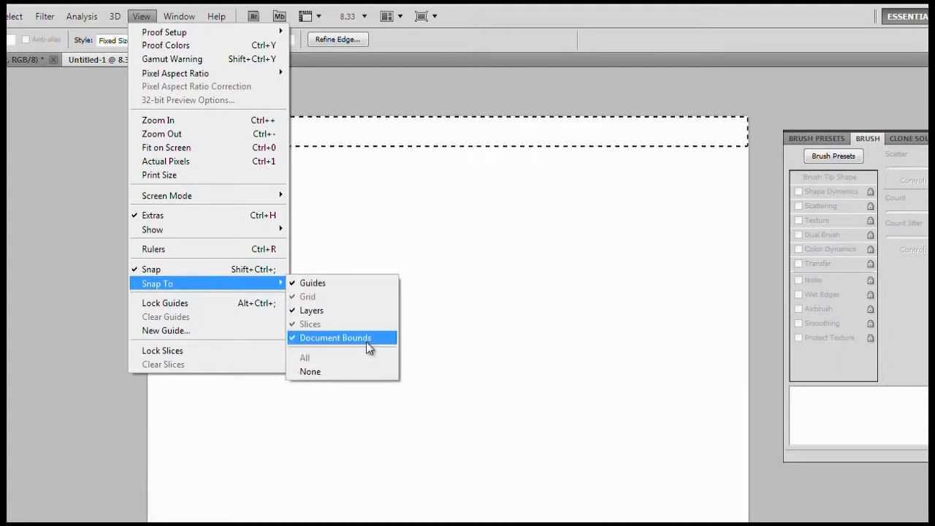
pyautogui.click(555, 317)
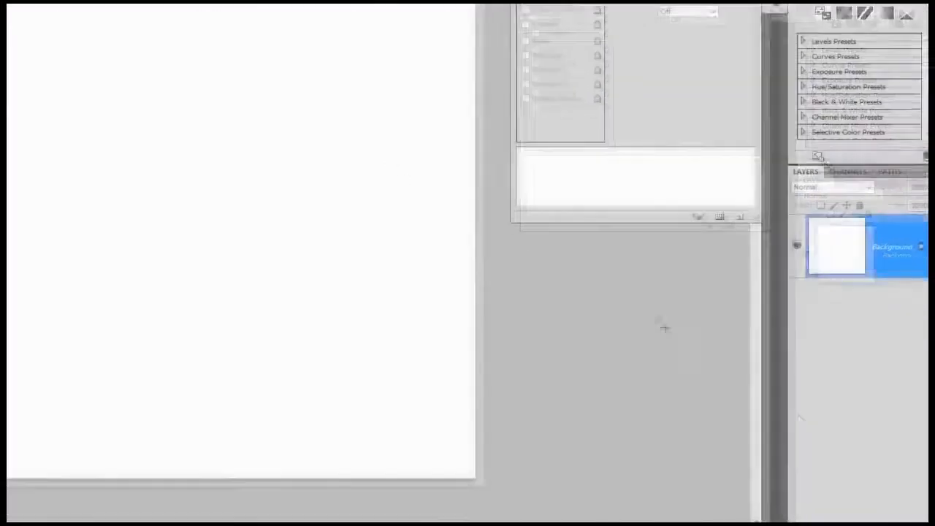
pyautogui.click(881, 511)
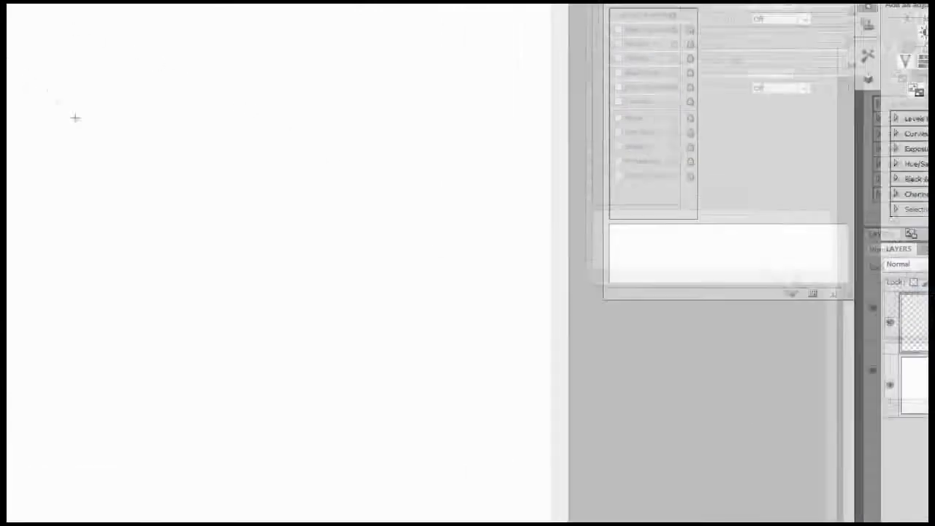
pyautogui.click(160, 117)
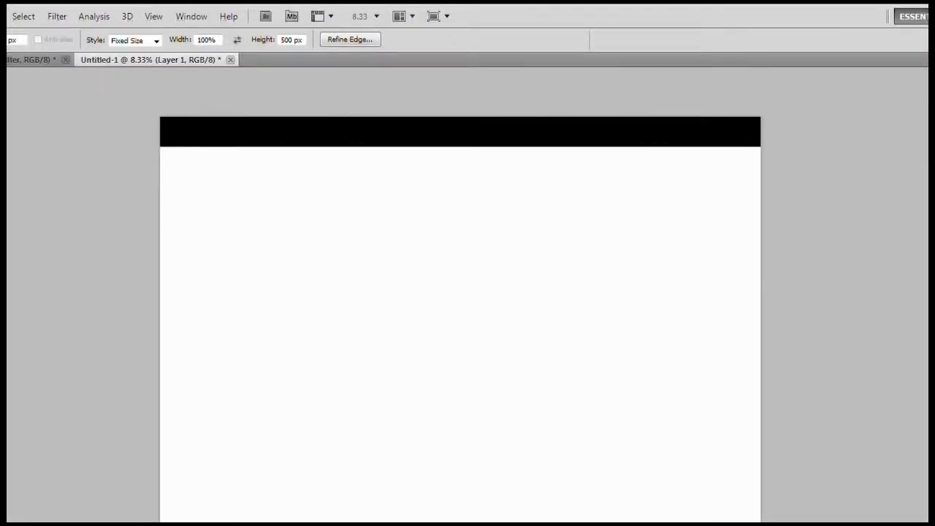
# Move the black strip down 1000 px with a relative Free Transform, and undo the move
pyautogui.click(45, 16)
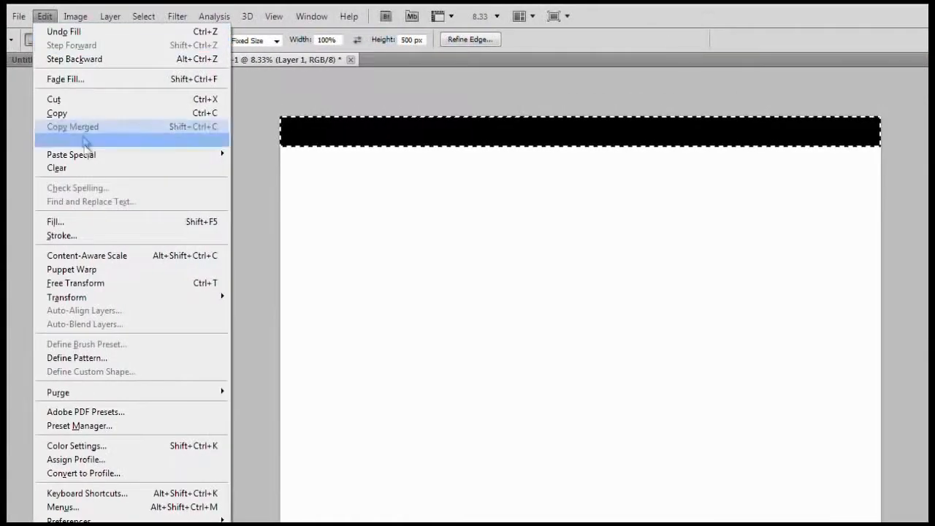
pyautogui.click(94, 283)
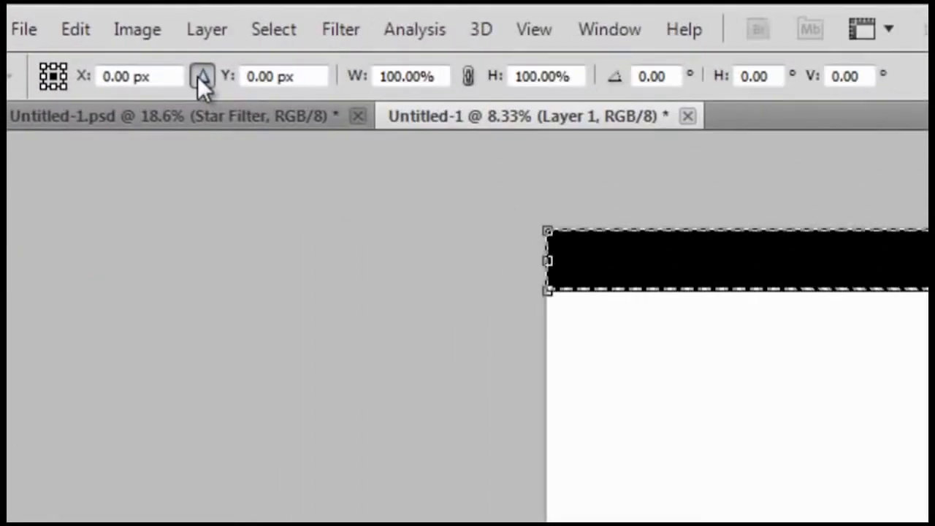
pyautogui.click(300, 73)
pyautogui.write('100')
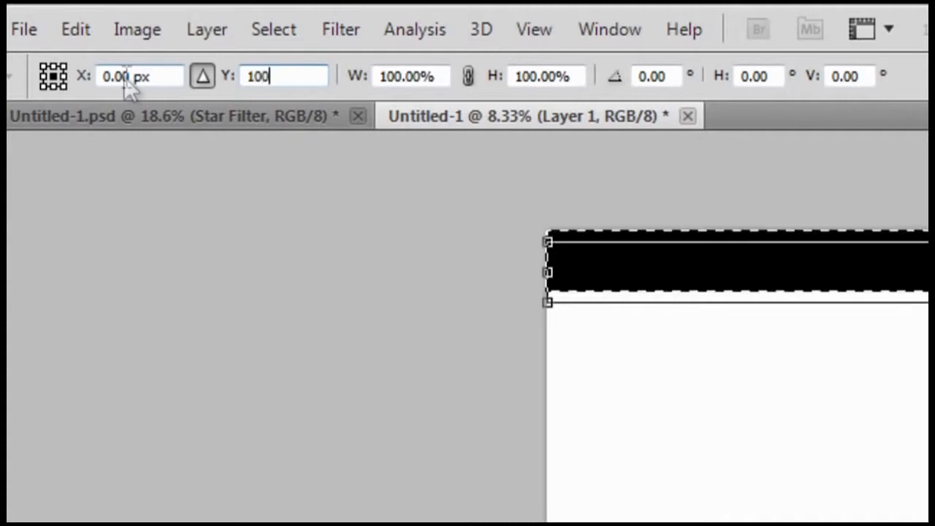
pyautogui.write('0.0')
pyautogui.press('BackSpace')
pyautogui.write('px')
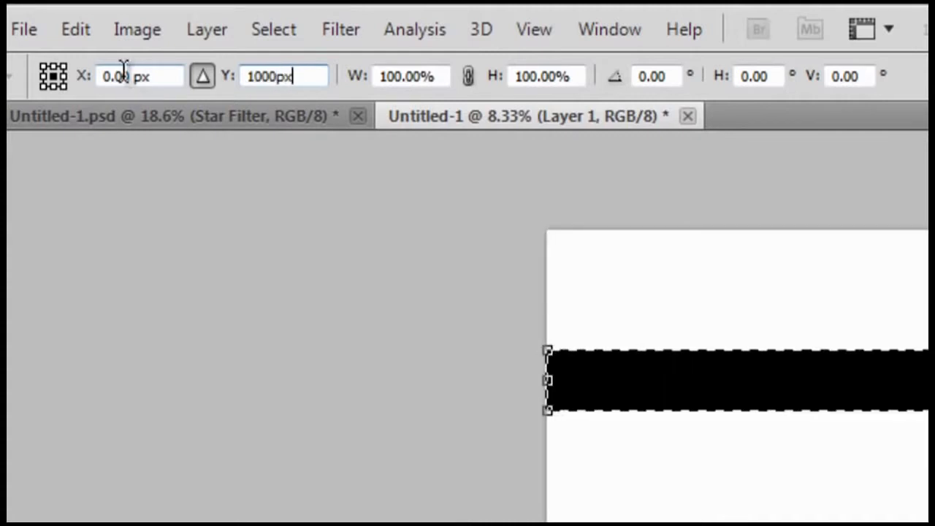
pyautogui.press('Return')
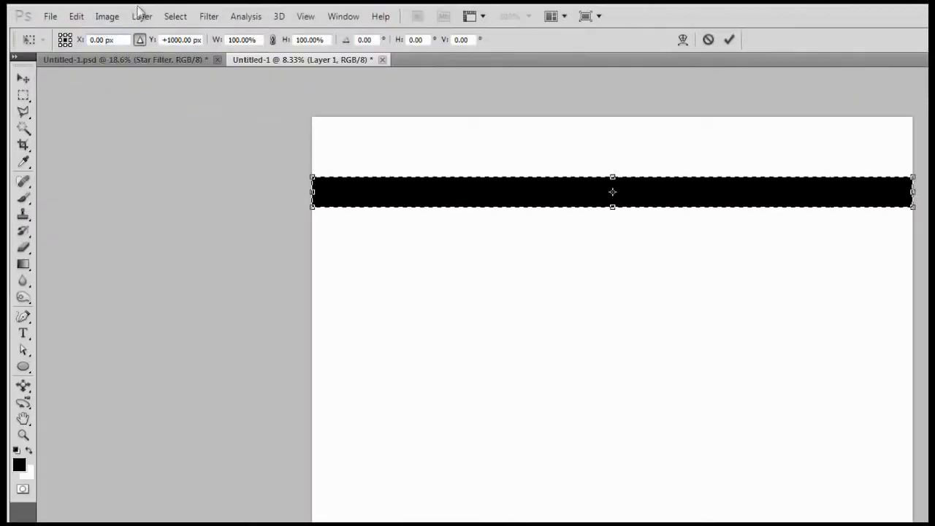
pyautogui.press('Return')
pyautogui.click(79, 17)
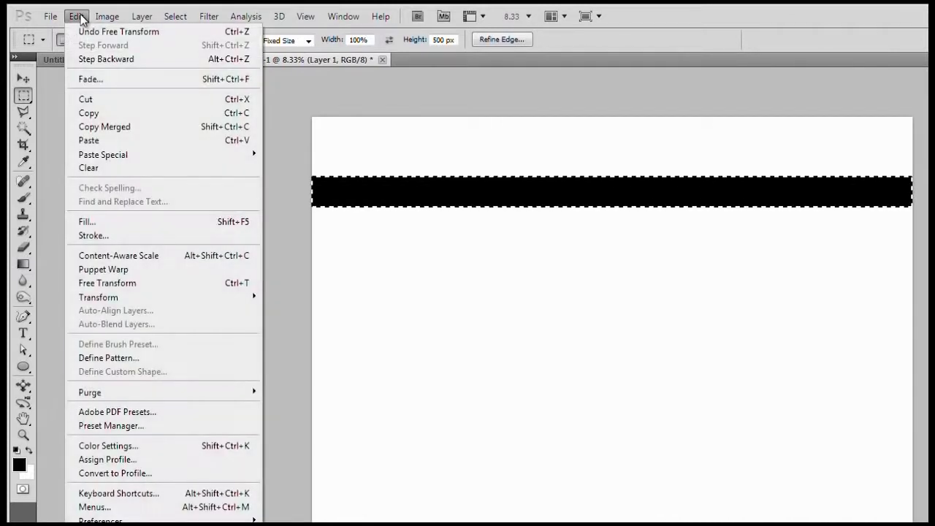
pyautogui.click(96, 59)
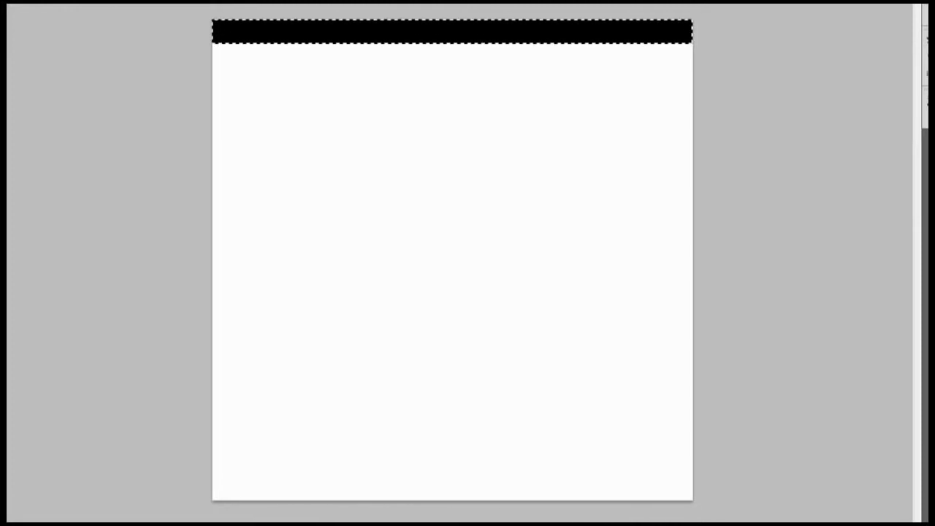
# Repeat the 1000 px downward move on copies of the black strip until evenly spaced stripes fill the document, and clear the selection
pyautogui.hotkey('ctrl', 'alt', 'shift', 't')
pyautogui.hotkey('ctrl', 'alt', 'shift', 't')
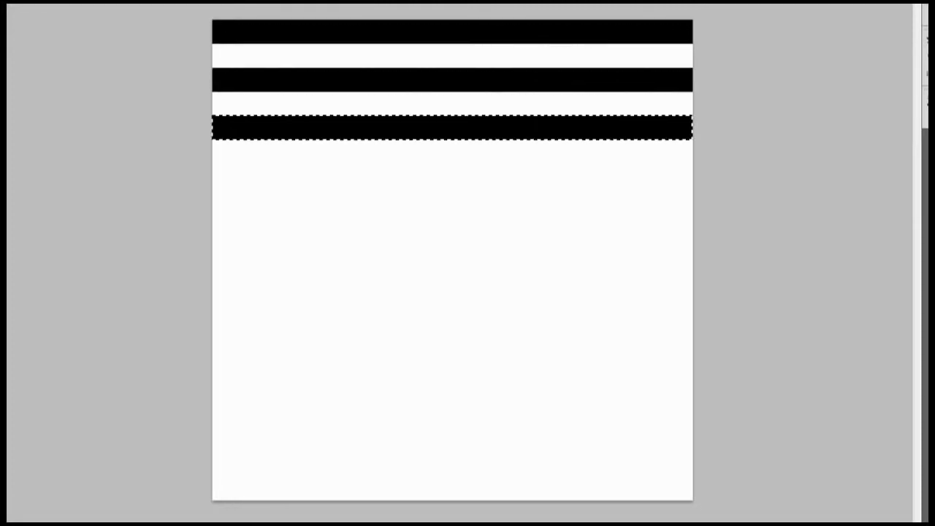
pyautogui.hotkey('ctrl', 'alt', 'shift', 't')
pyautogui.hotkey('ctrl', 'alt', 'shift', 't')
pyautogui.hotkey('ctrl', 'alt', 'shift', 't')
pyautogui.hotkey('ctrl', 'alt', 'shift', 't')
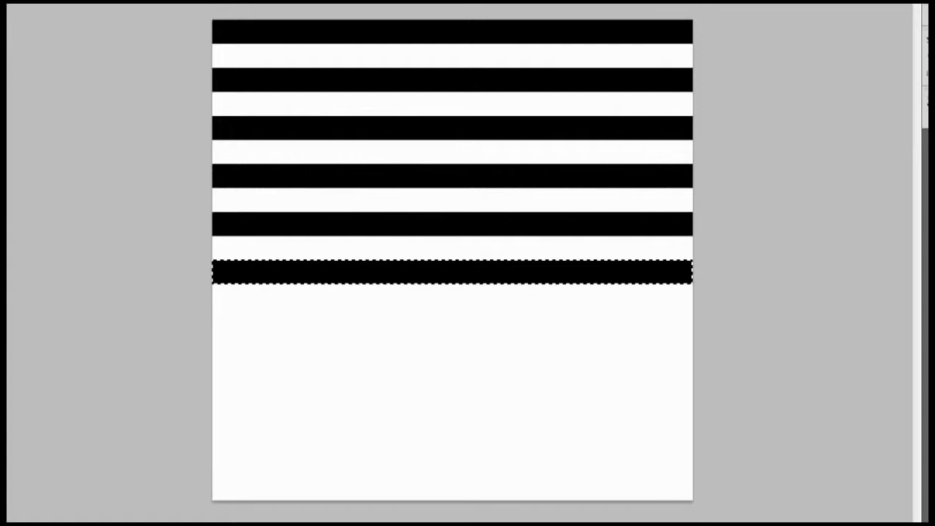
pyautogui.hotkey('ctrl', 'alt', 'shift', 't')
pyautogui.hotkey('ctrl', 'alt', 'shift', 't')
pyautogui.hotkey('ctrl', 'alt', 'shift', 't')
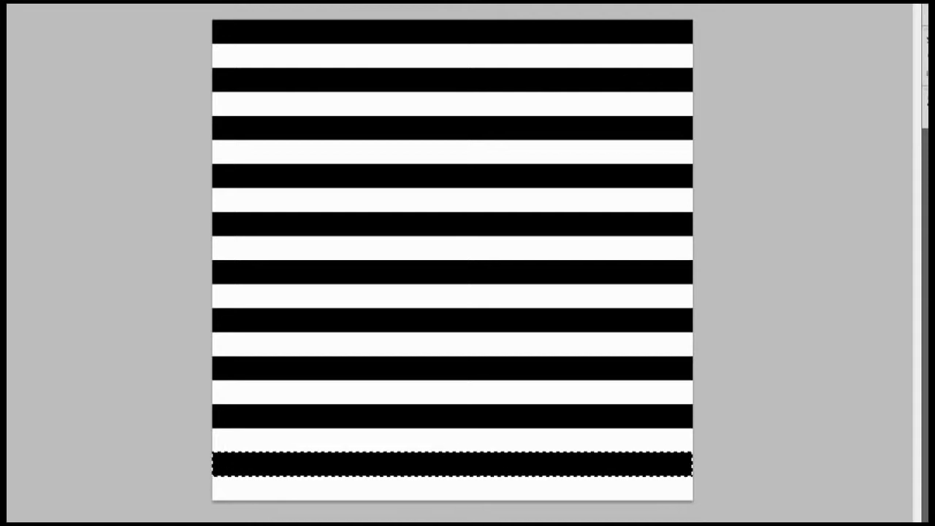
pyautogui.hotkey('ctrl', 'd')
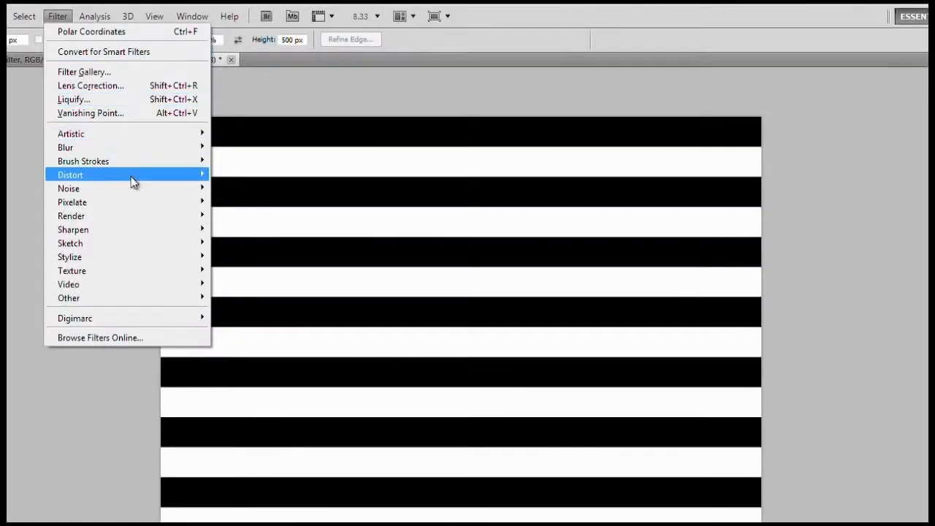
# Turn the stripes into concentric rings with the Polar Coordinates filter set to Rectangular to Polar
pyautogui.moveTo(136, 175)
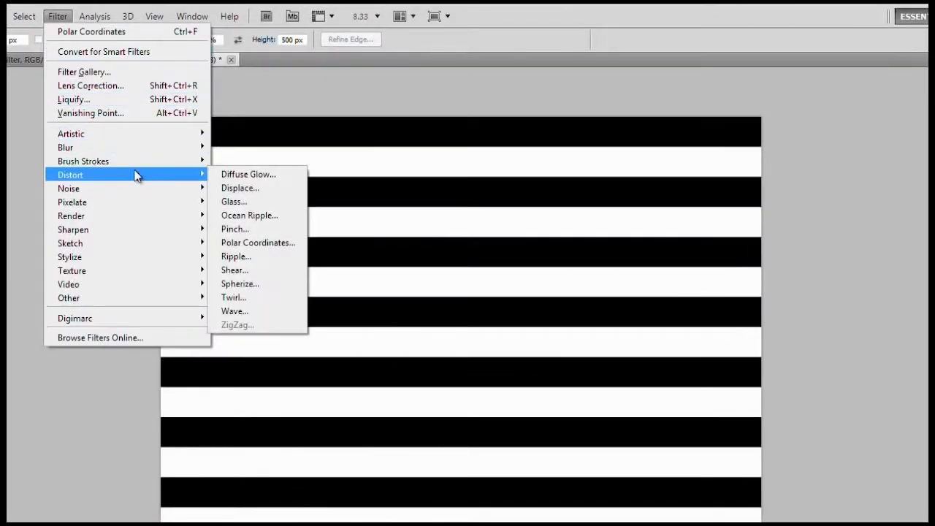
pyautogui.click(301, 246)
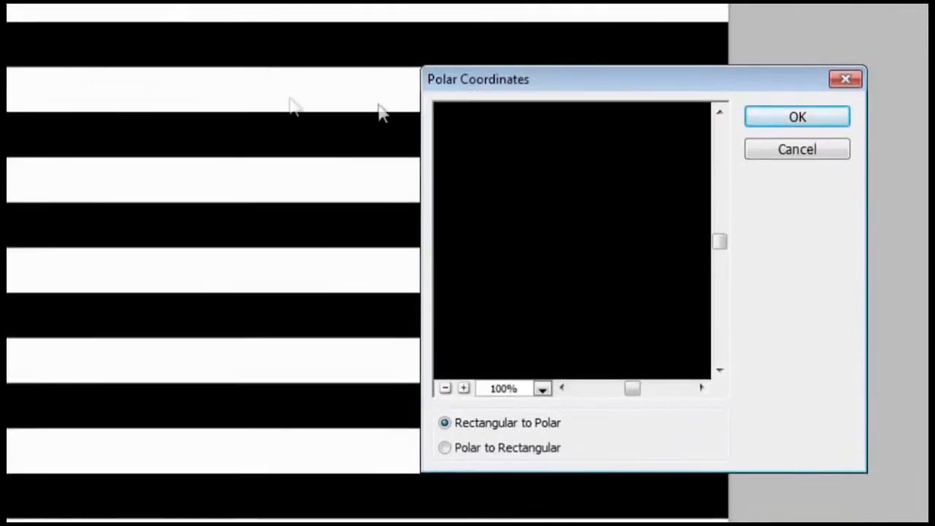
pyautogui.click(796, 120)
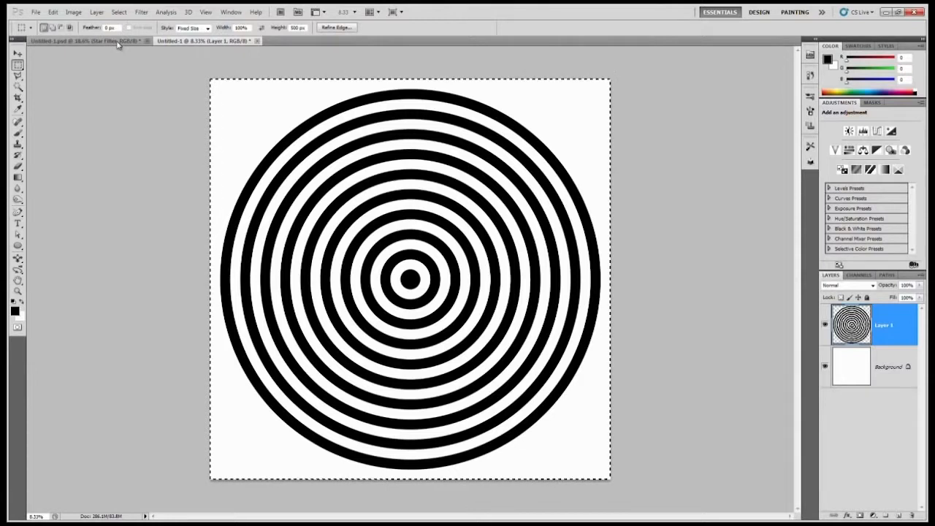
# Paste the copied rings into the Untitled-1.psd composition and close the rings document without saving
pyautogui.click(117, 41)
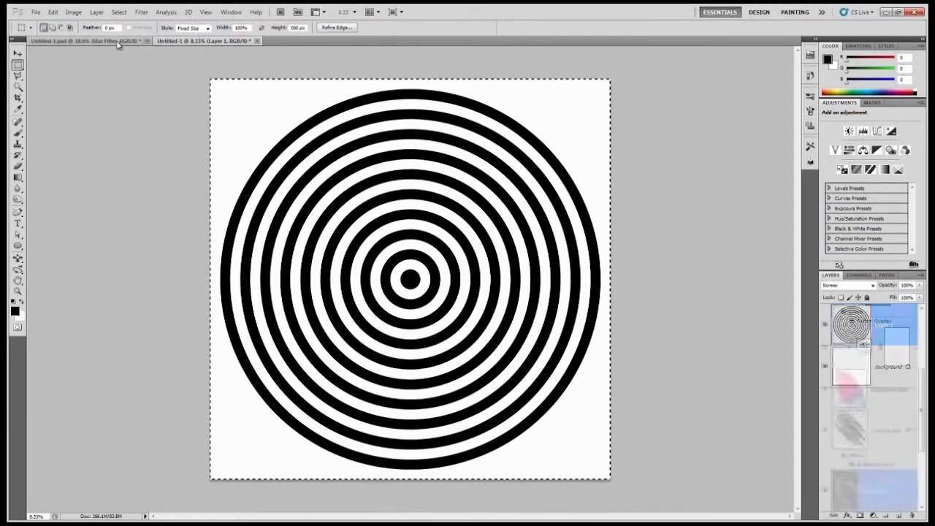
pyautogui.hotkey('ctrl', 'v')
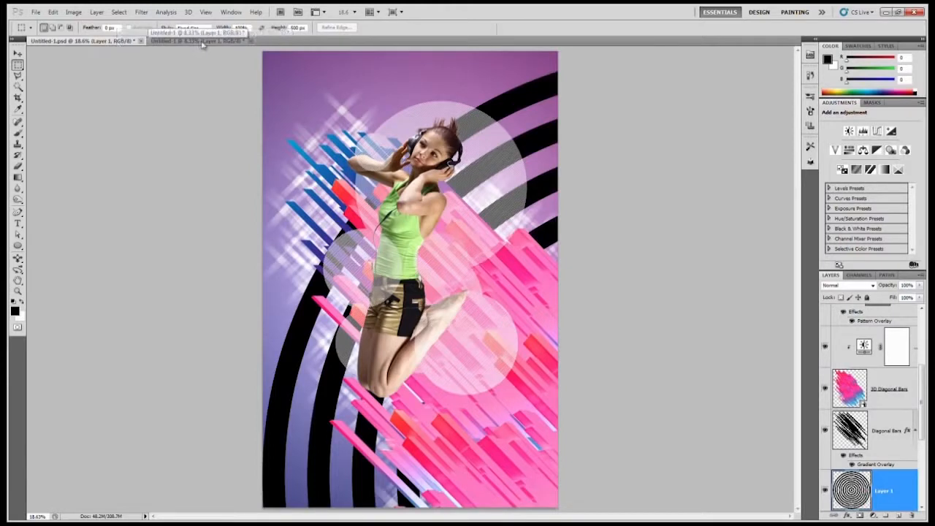
pyautogui.click(252, 41)
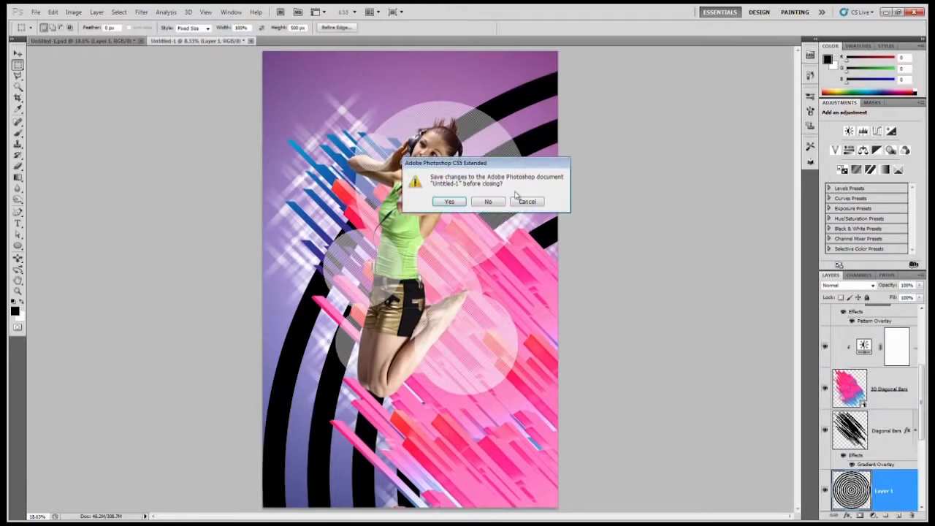
pyautogui.click(489, 202)
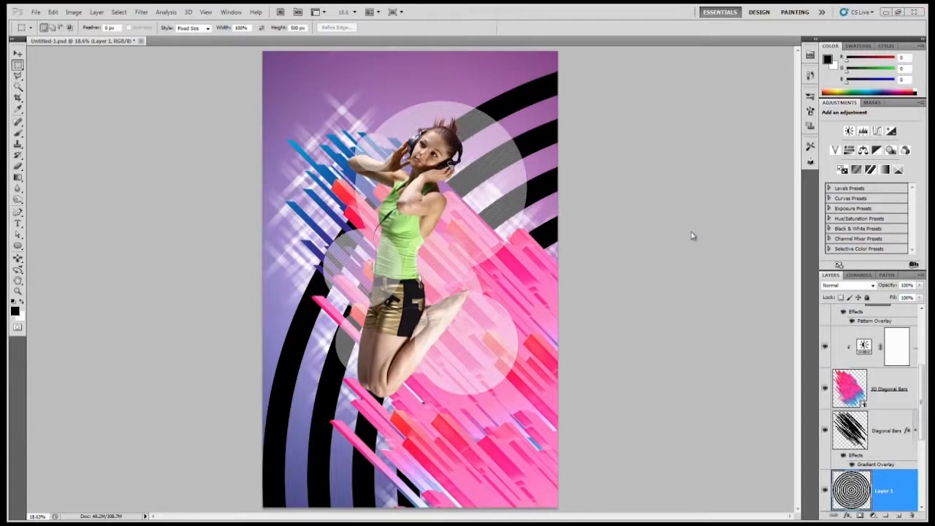
# Skew the pasted rings by pulling their upper-right corner inward, to a horizontal skew of about 41.7°
pyautogui.hotkey('ctrl', '-')
pyautogui.hotkey('ctrl', '-')
pyautogui.hotkey('ctrl', '-')
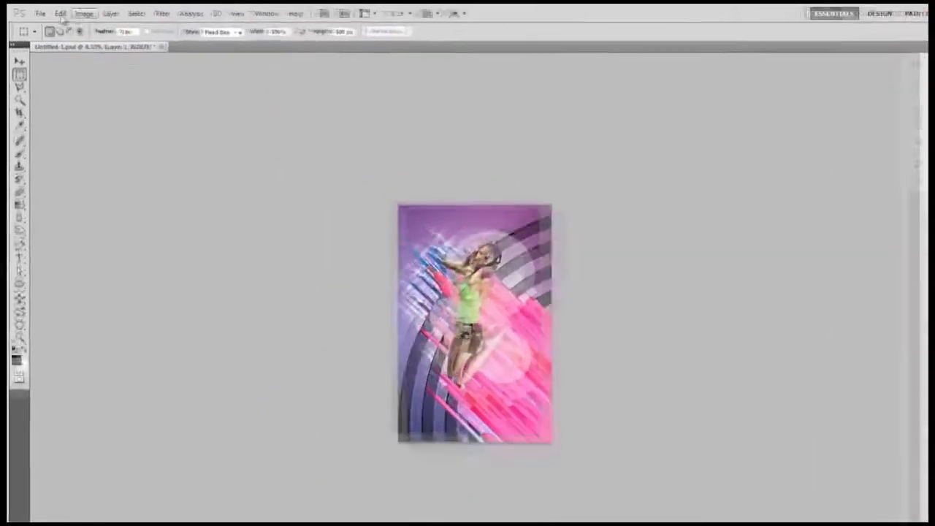
pyautogui.click(53, 13)
pyautogui.moveTo(298, 296)
pyautogui.click(314, 346)
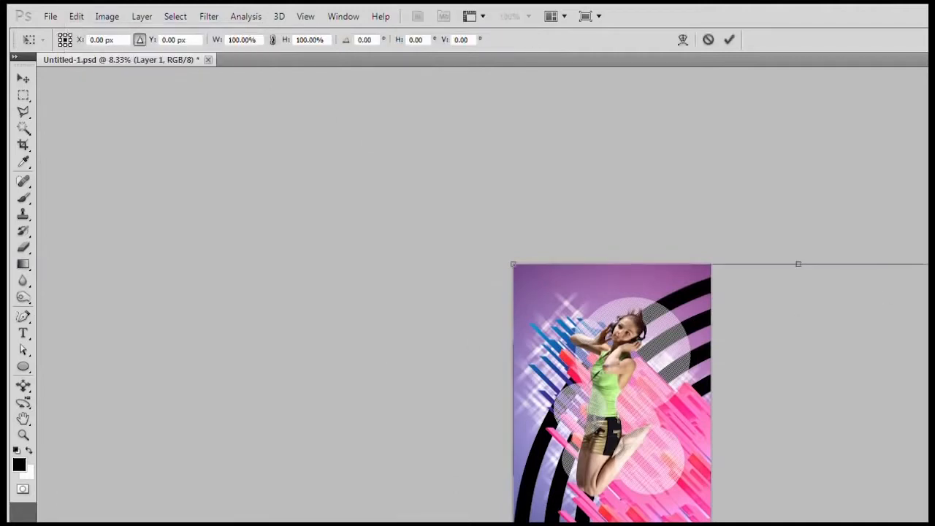
pyautogui.moveTo(908, 144); pyautogui.dragTo(604, 143)
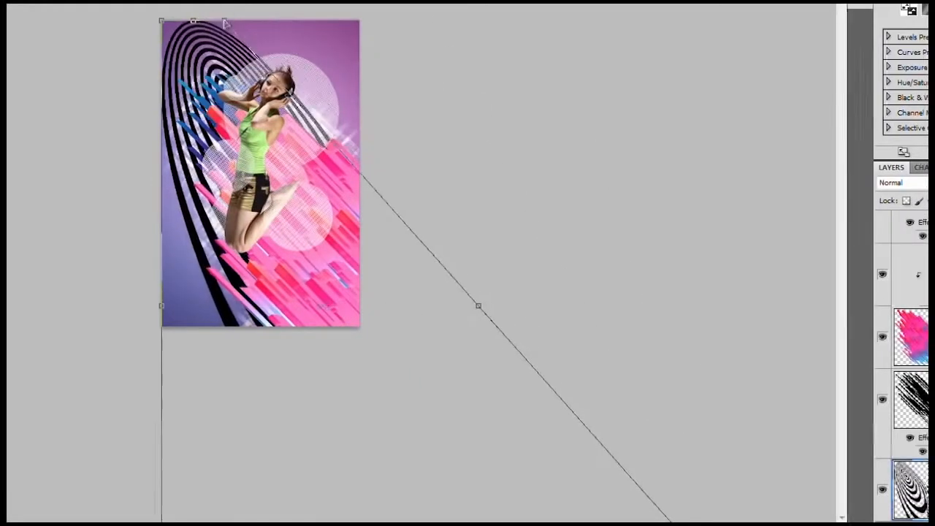
# Scale the skewed rings down to about 54% height so that they span the height of the canvas
pyautogui.click(38, 16)
pyautogui.moveTo(104, 303)
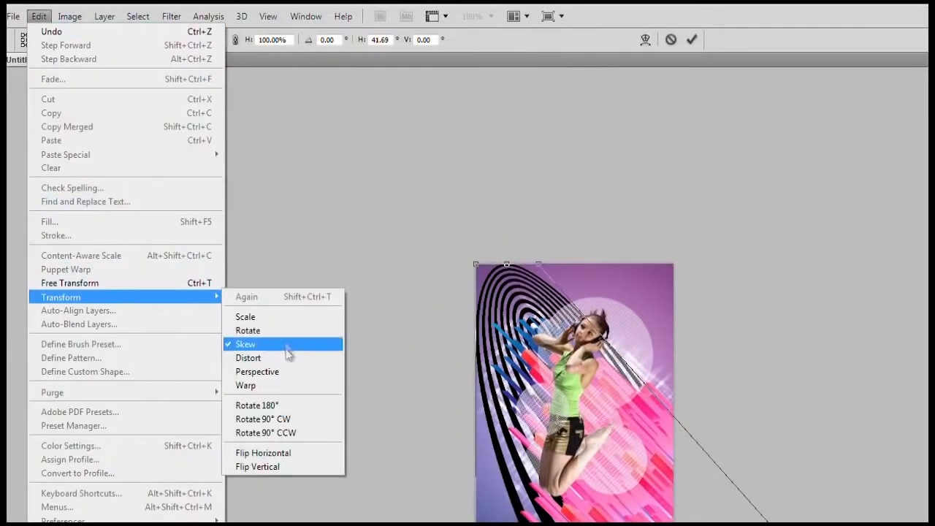
pyautogui.click(298, 319)
pyautogui.hotkey('ctrl', '-')
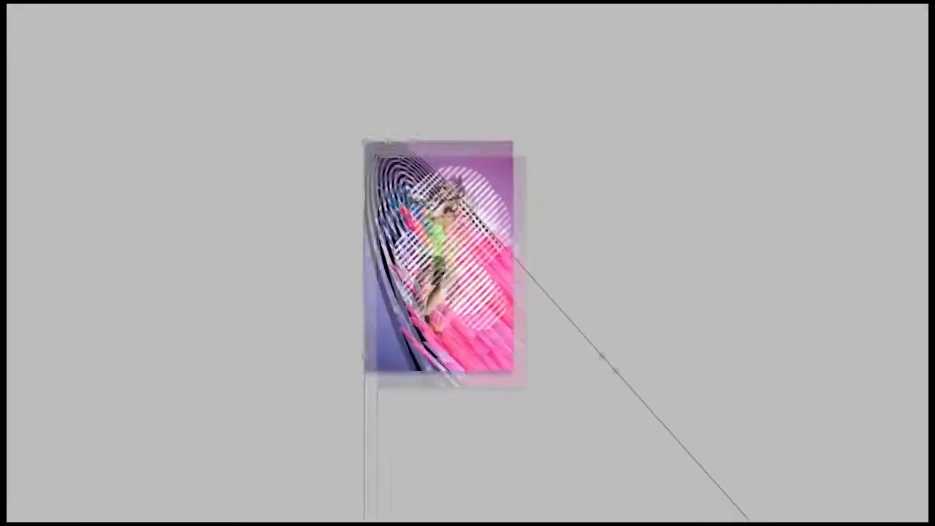
pyautogui.moveTo(709, 476); pyautogui.dragTo(517, 339)
pyautogui.moveTo(485, 311); pyautogui.dragTo(473, 301)
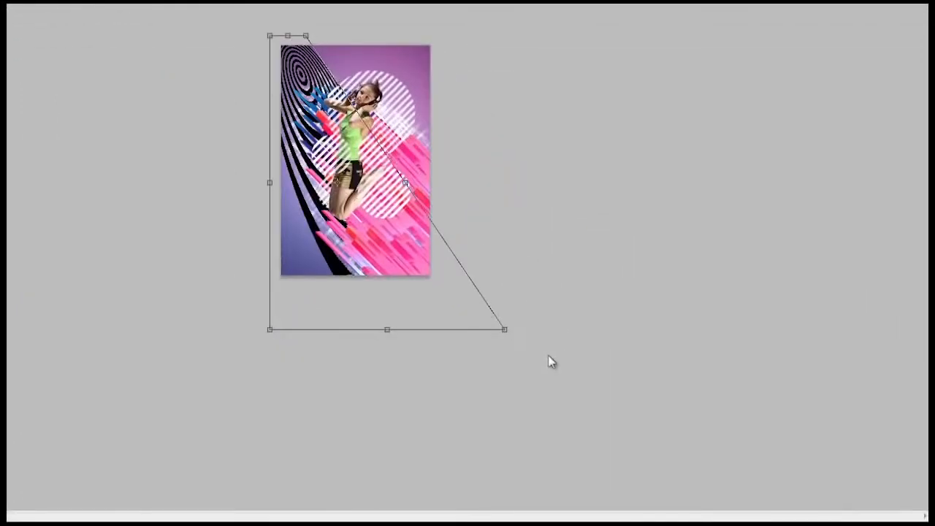
pyautogui.moveTo(504, 330); pyautogui.dragTo(428, 281)
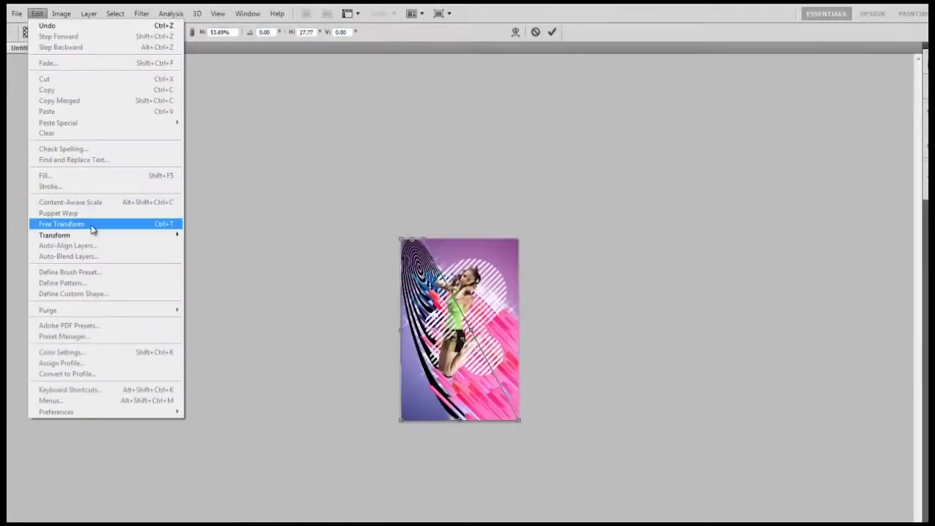
# Rotate and shrink the rings so the narrow end sits at the woman's knees and the wide end at the upper right, and apply the transform
pyautogui.press('Escape')
pyautogui.moveTo(453, 211); pyautogui.dragTo(551, 234)
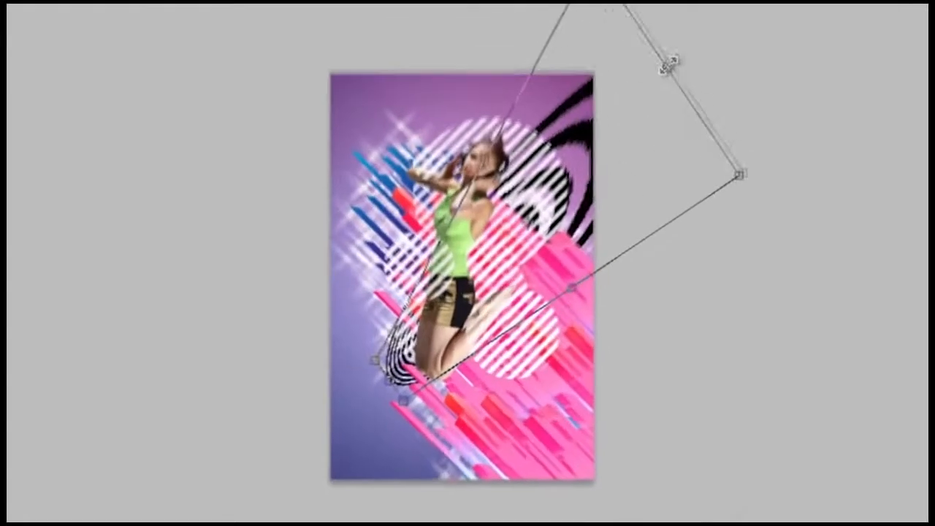
pyautogui.moveTo(669, 66); pyautogui.dragTo(607, 136)
pyautogui.moveTo(663, 228); pyautogui.dragTo(608, 212)
pyautogui.moveTo(505, 224); pyautogui.dragTo(504, 201)
pyautogui.moveTo(710, 211)
pyautogui.mouseDown()
pyautogui.moveTo(710, 198)
pyautogui.moveTo(710, 207)
pyautogui.mouseUp()
pyautogui.moveTo(516, 214); pyautogui.dragTo(519, 219)
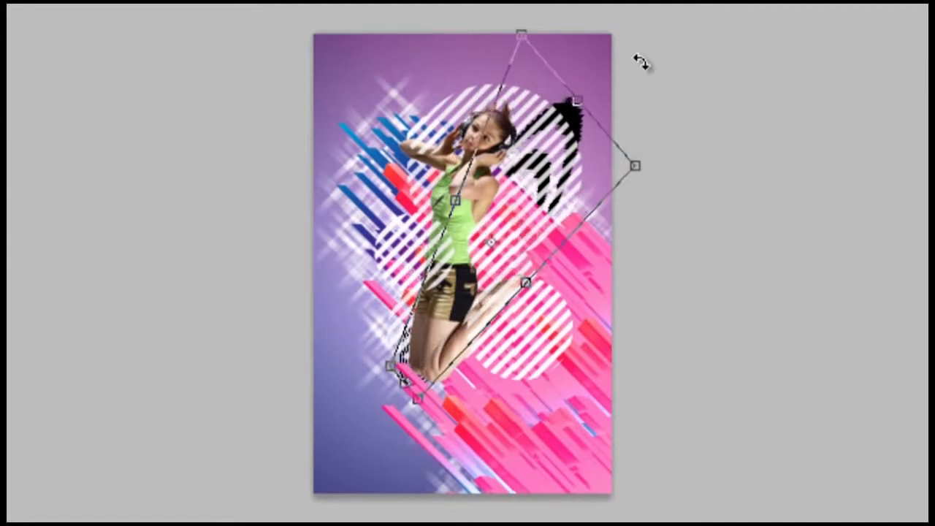
pyautogui.moveTo(578, 101); pyautogui.dragTo(585, 91)
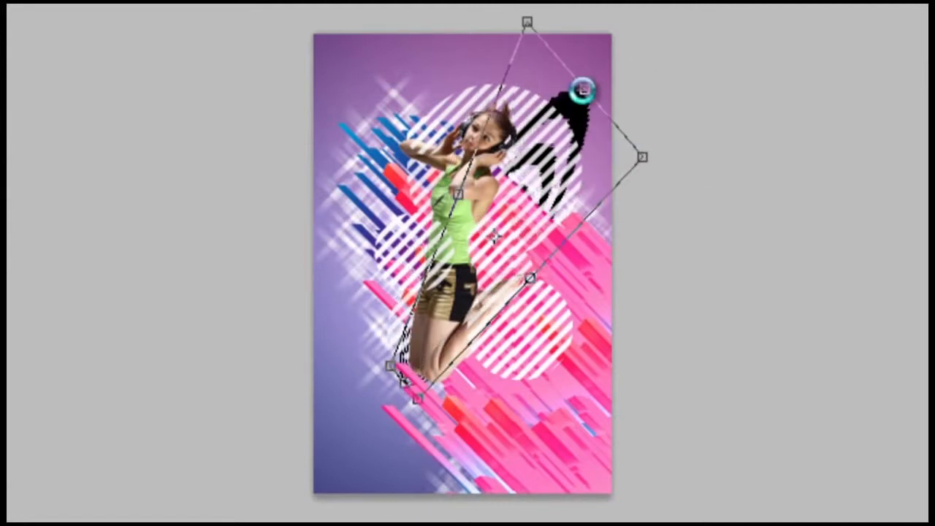
pyautogui.press('Return')
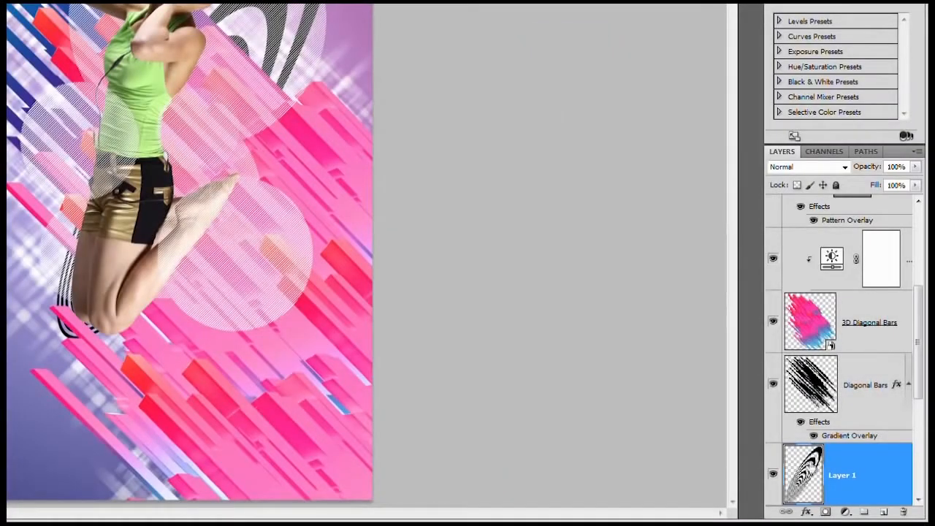
# Place the rings layer directly below the woman's layer and set its opacity to 50%
pyautogui.moveTo(804, 468); pyautogui.dragTo(824, 261)
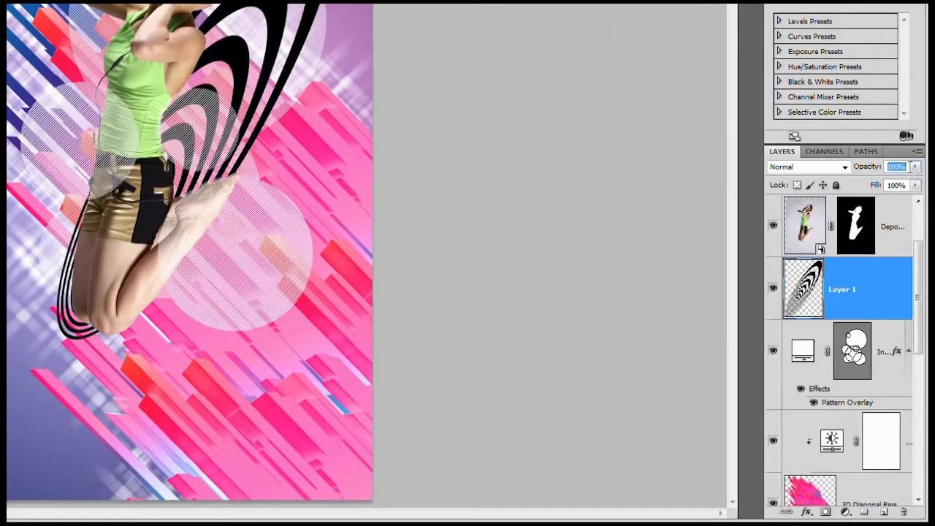
pyautogui.write('50')
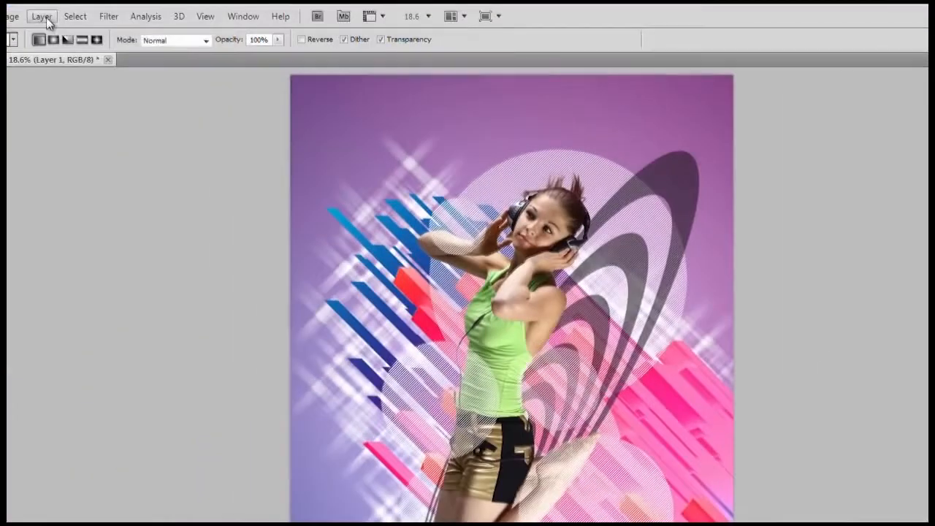
# Add a Gradient Overlay to the rings with the blue-pink-yellow-green gradient at 150% scale, shifted upward so the wide end turns pink-red
pyautogui.click(41, 16)
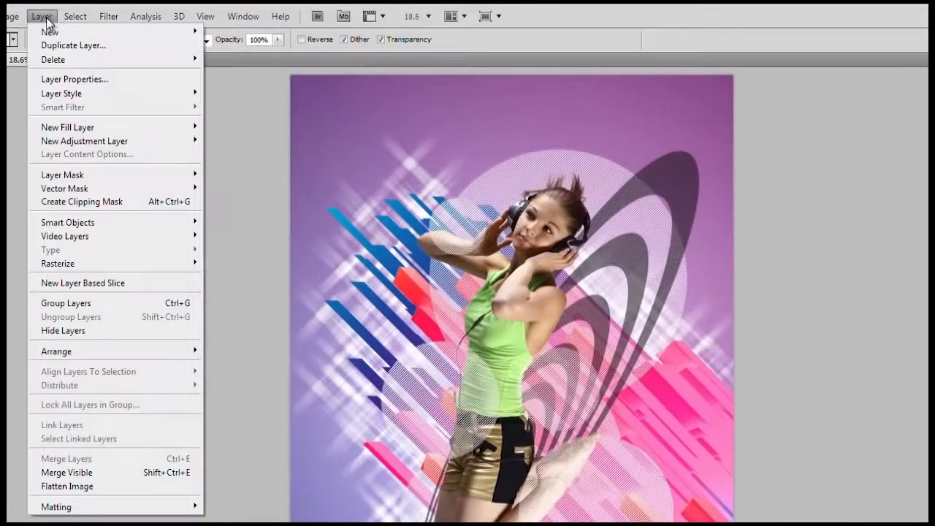
pyautogui.moveTo(114, 93)
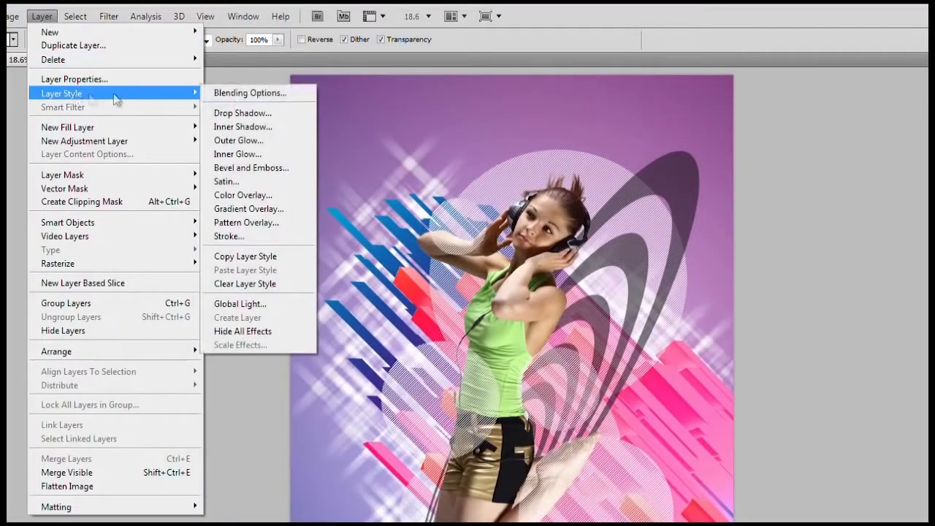
pyautogui.click(270, 207)
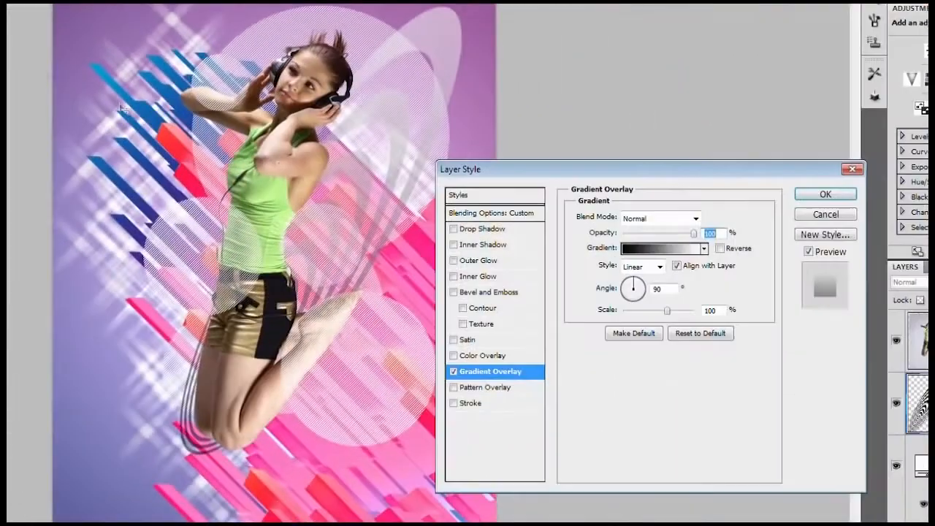
pyautogui.click(706, 249)
pyautogui.click(599, 282)
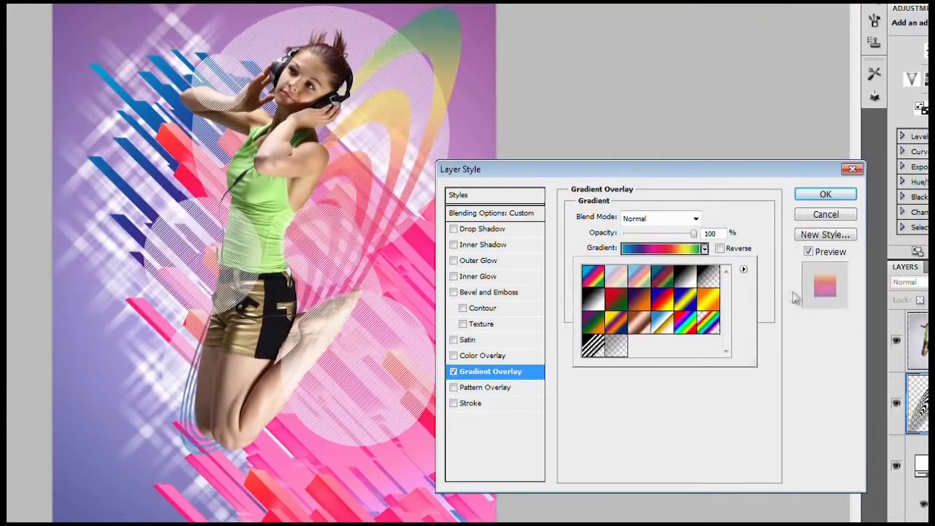
pyautogui.click(785, 293)
pyautogui.moveTo(669, 312); pyautogui.dragTo(721, 313)
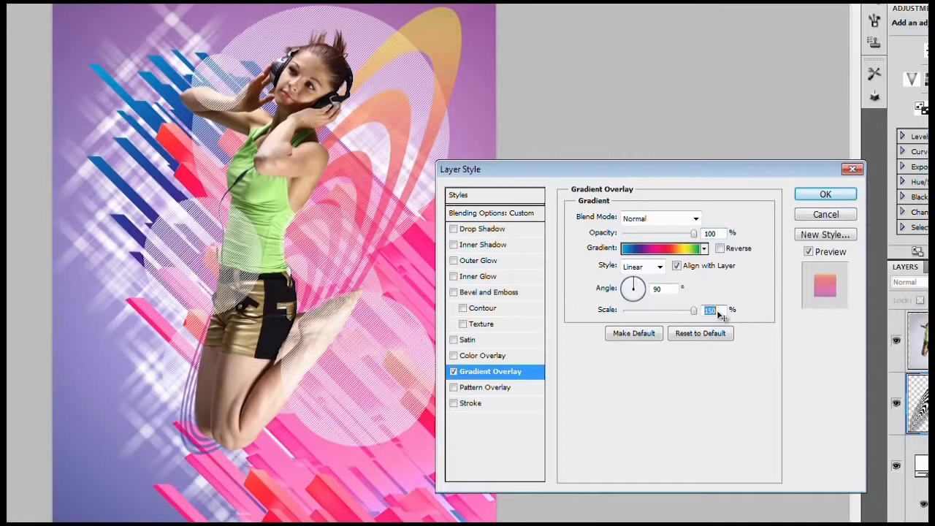
pyautogui.moveTo(348, 217); pyautogui.dragTo(408, 137)
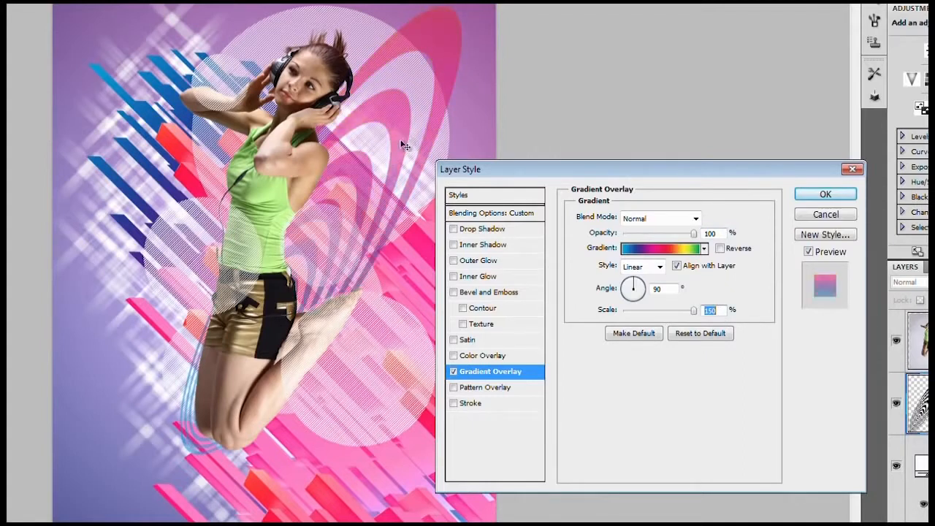
pyautogui.click(821, 195)
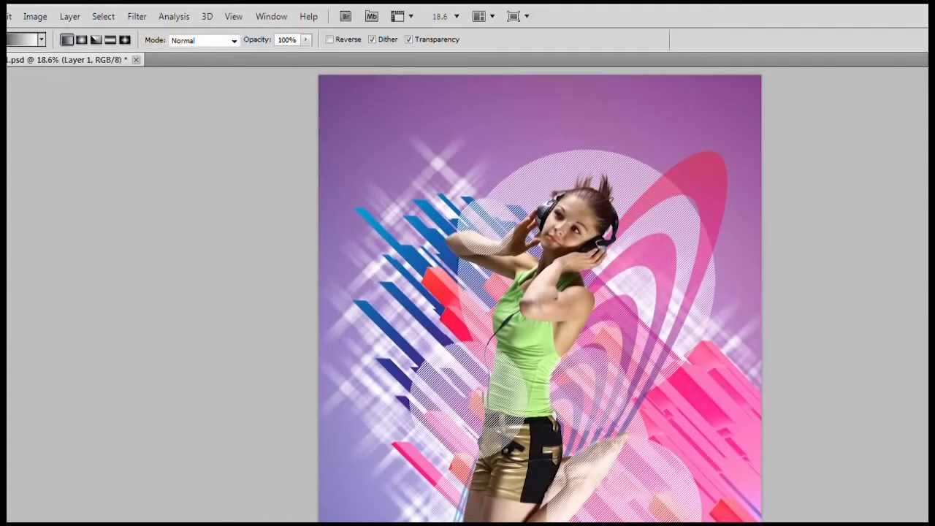
# Add a layer mask to the rings and fade out their lower end with a linear black-to-white gradient
pyautogui.press('v')
pyautogui.click(70, 16)
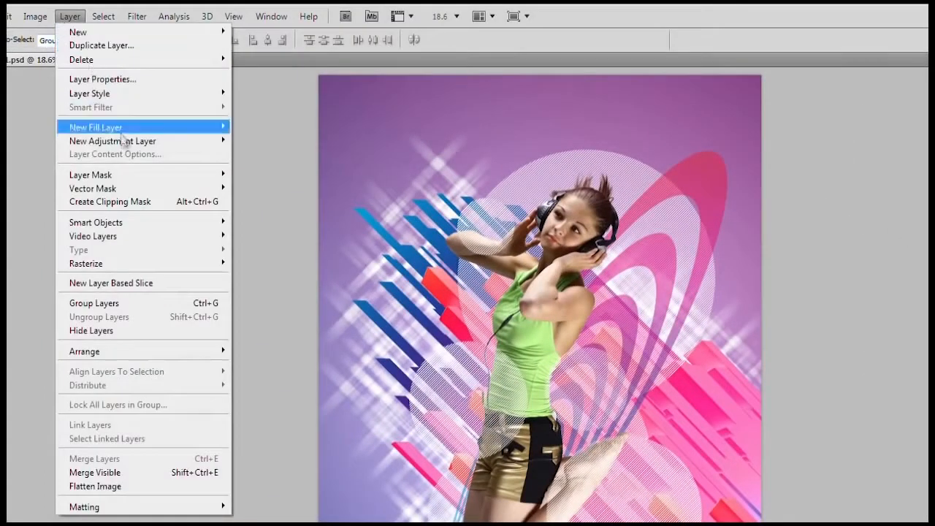
pyautogui.moveTo(126, 175)
pyautogui.click(252, 176)
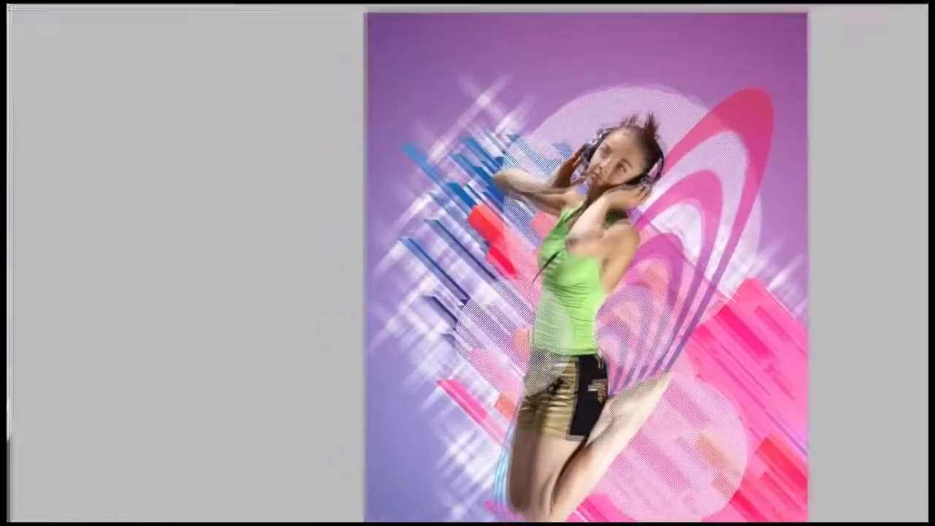
pyautogui.click(24, 164)
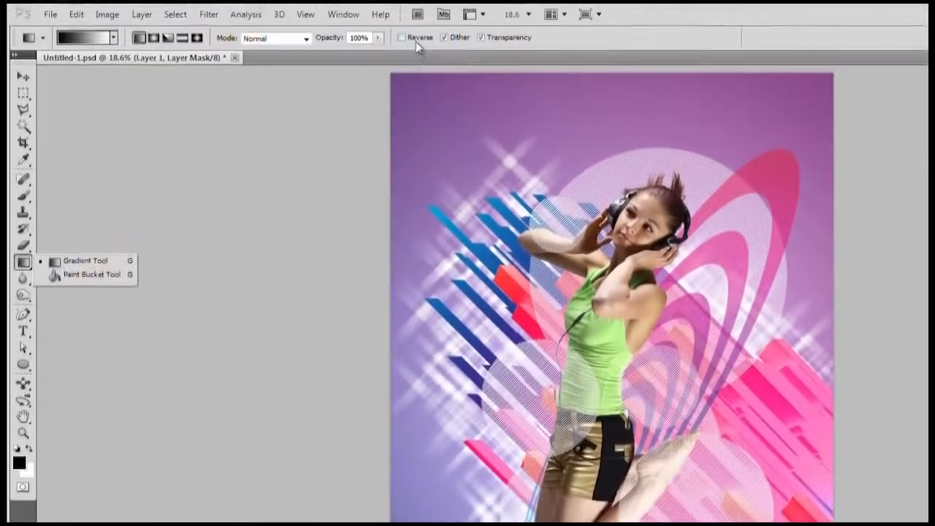
pyautogui.click(413, 40)
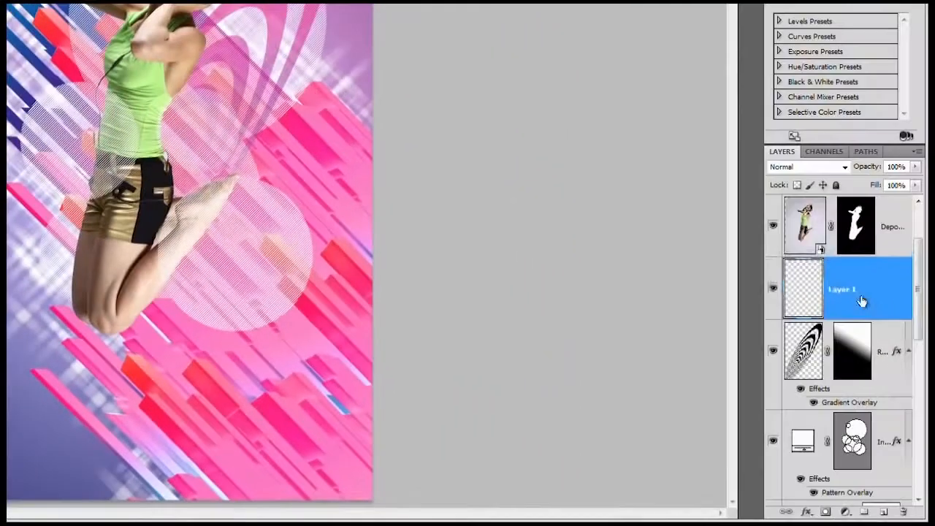
# Move the new empty layer to the top of the layer stack as Star Flare and fill it with black
pyautogui.moveTo(862, 301); pyautogui.dragTo(869, 202)
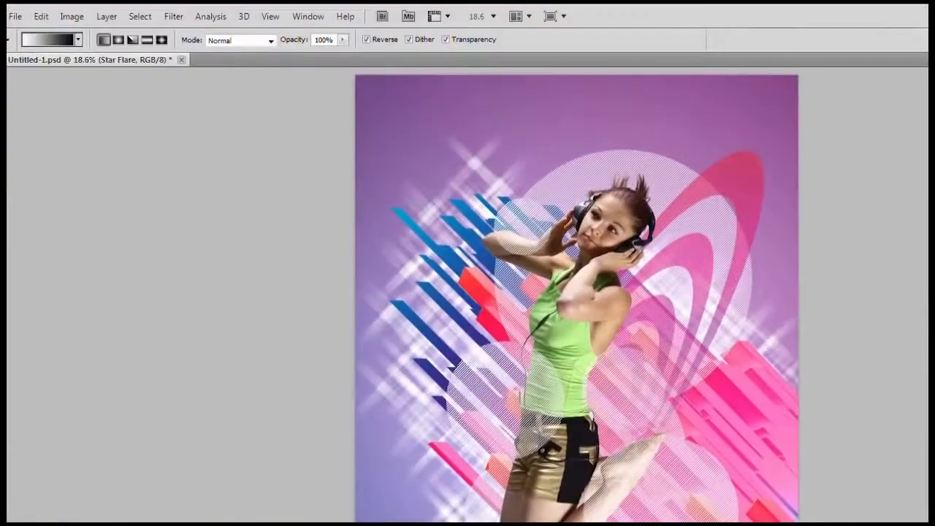
pyautogui.click(40, 15)
pyautogui.click(32, 219)
pyautogui.click(614, 156)
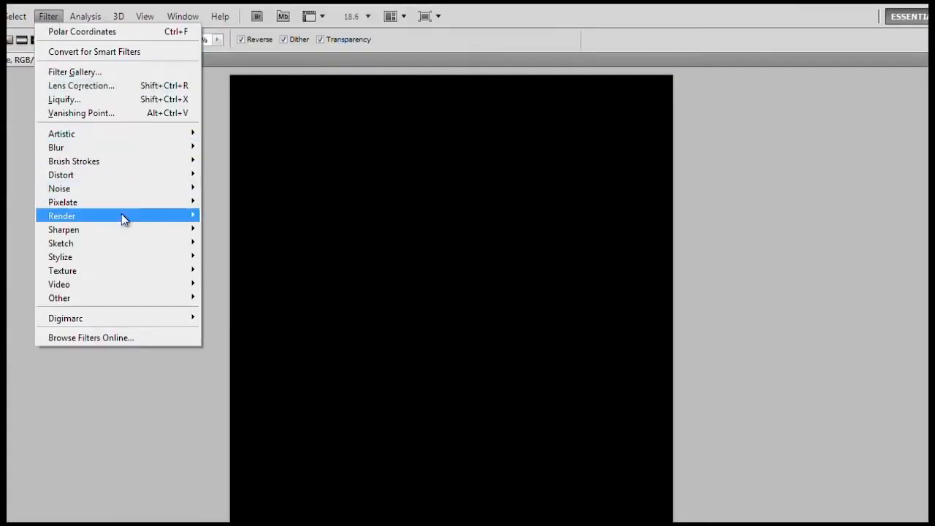
# Render a Movie Prime lens flare at 100% brightness in the centre of the black Star Flare layer
pyautogui.moveTo(122, 213)
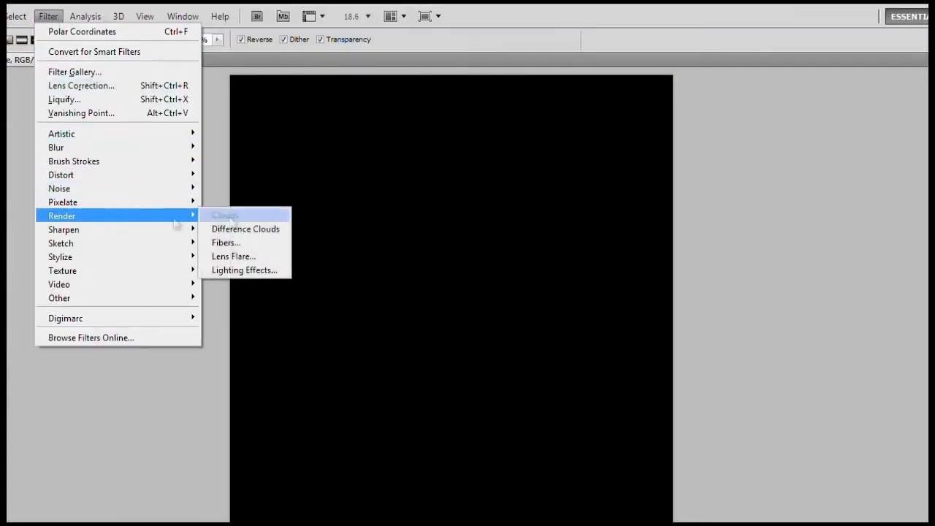
pyautogui.click(252, 244)
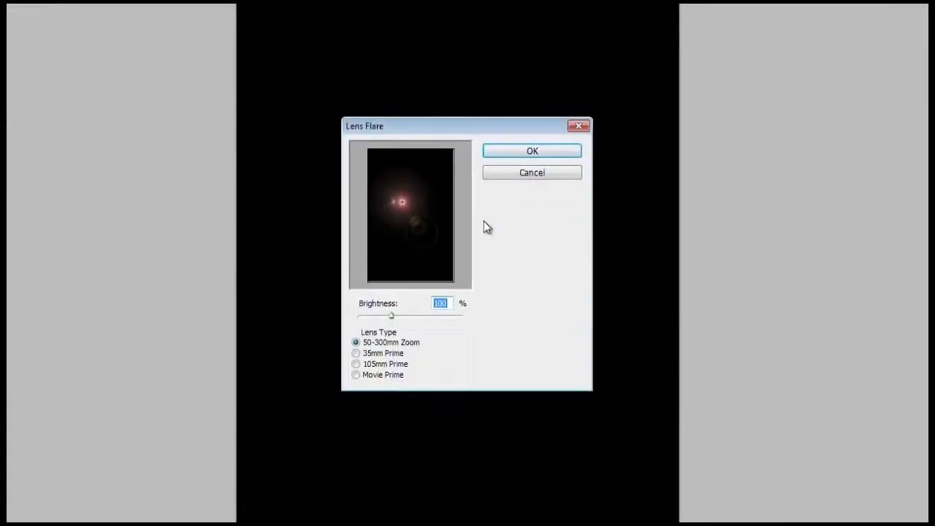
pyautogui.click(381, 375)
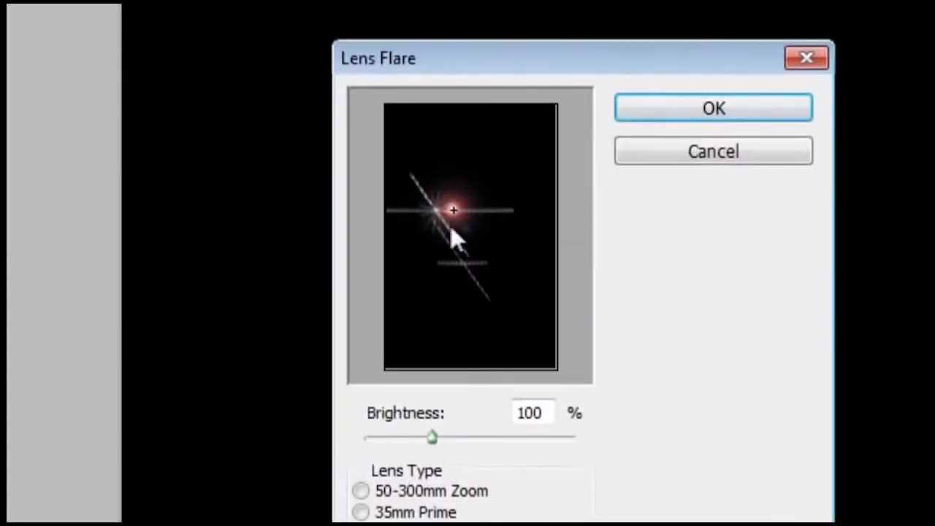
pyautogui.moveTo(454, 208); pyautogui.dragTo(471, 238)
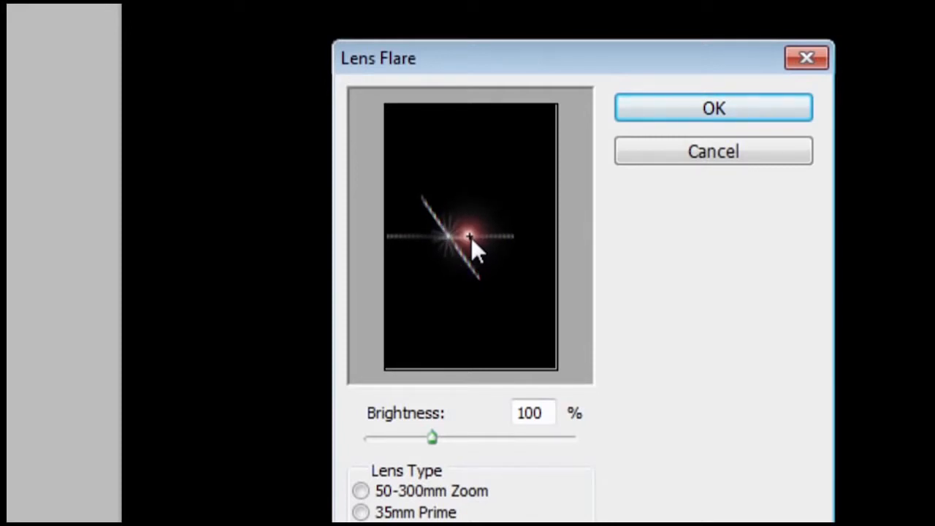
pyautogui.click(648, 111)
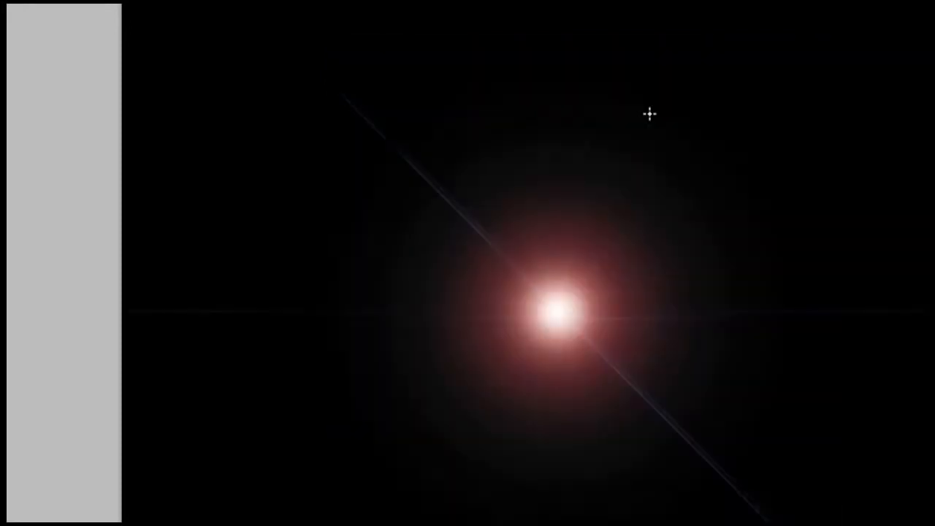
# Soften the lens flare with a Gaussian Blur of 91.8 pixels radius
pyautogui.click(67, 16)
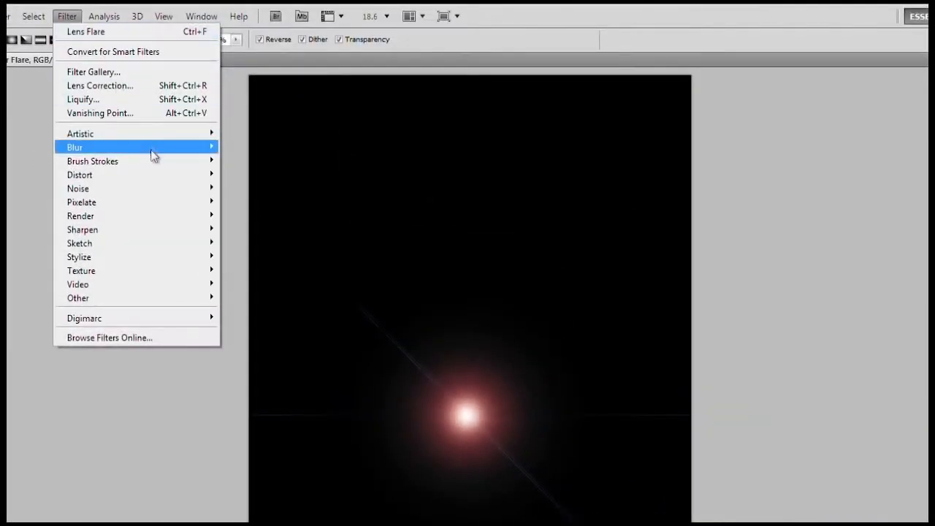
pyautogui.moveTo(167, 156)
pyautogui.click(271, 202)
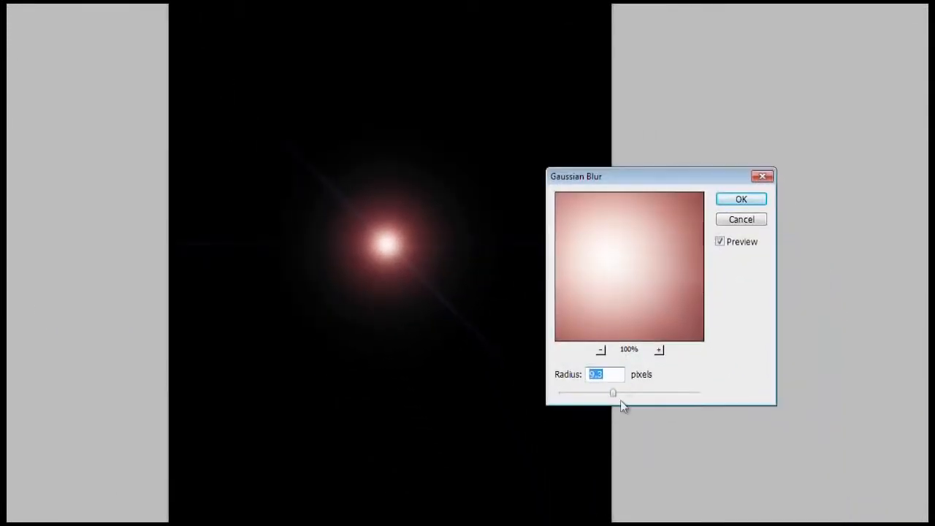
pyautogui.moveTo(620, 392); pyautogui.dragTo(679, 392)
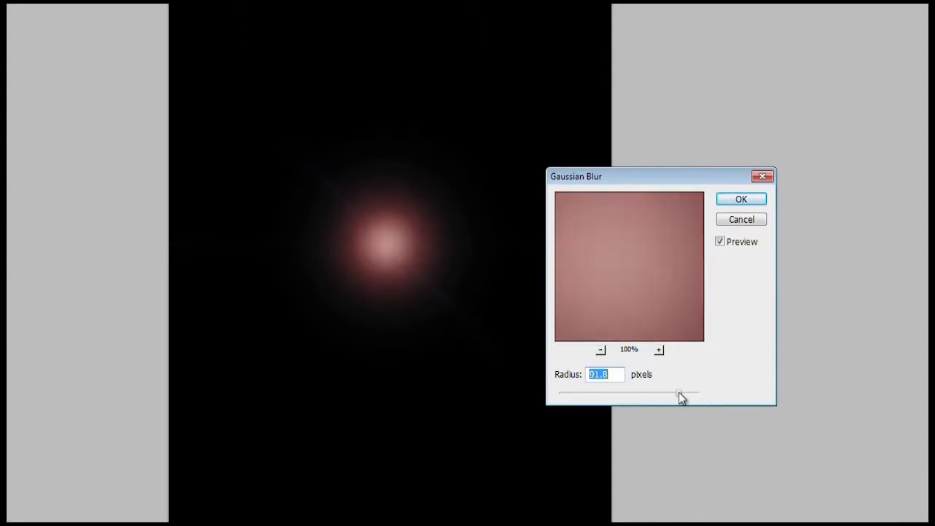
pyautogui.click(757, 200)
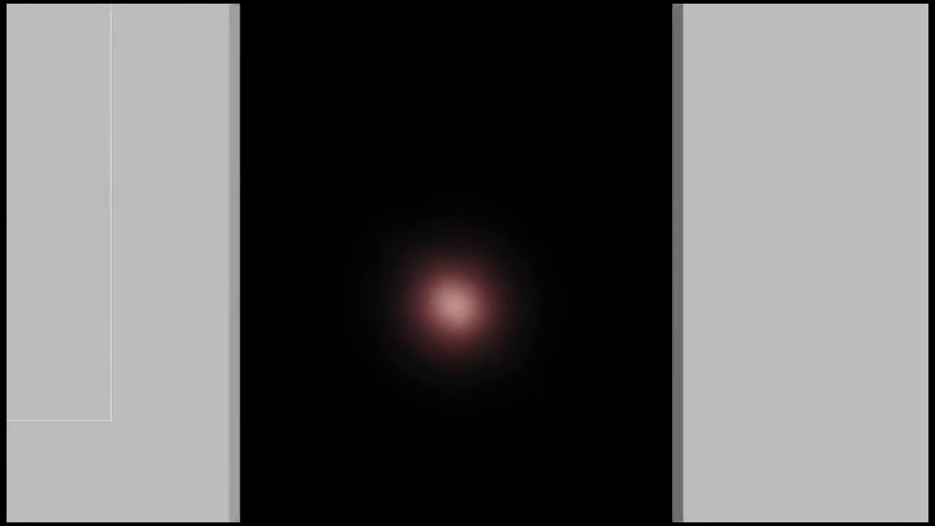
# Squash the Star Flare layer to 10% height with Free Transform and apply it
pyautogui.click(42, 16)
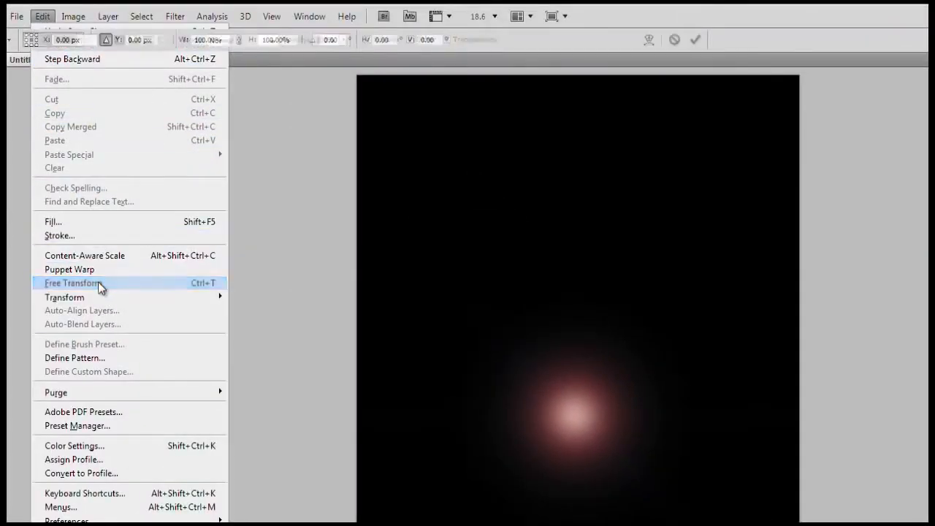
pyautogui.click(101, 283)
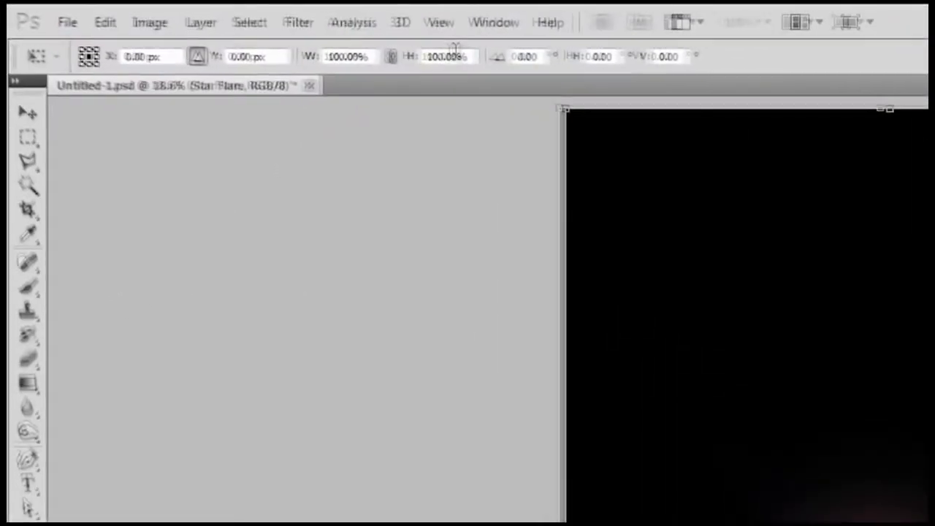
pyautogui.click(454, 51)
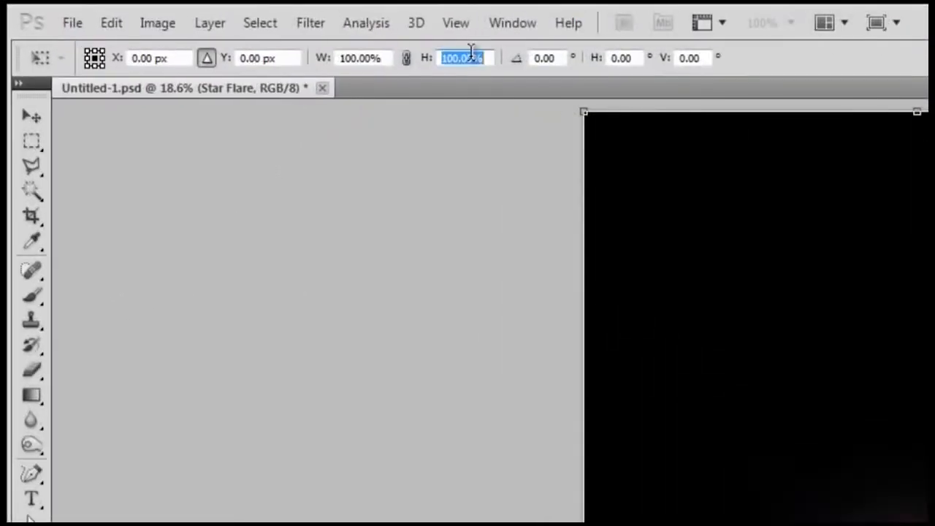
pyautogui.write('10%')
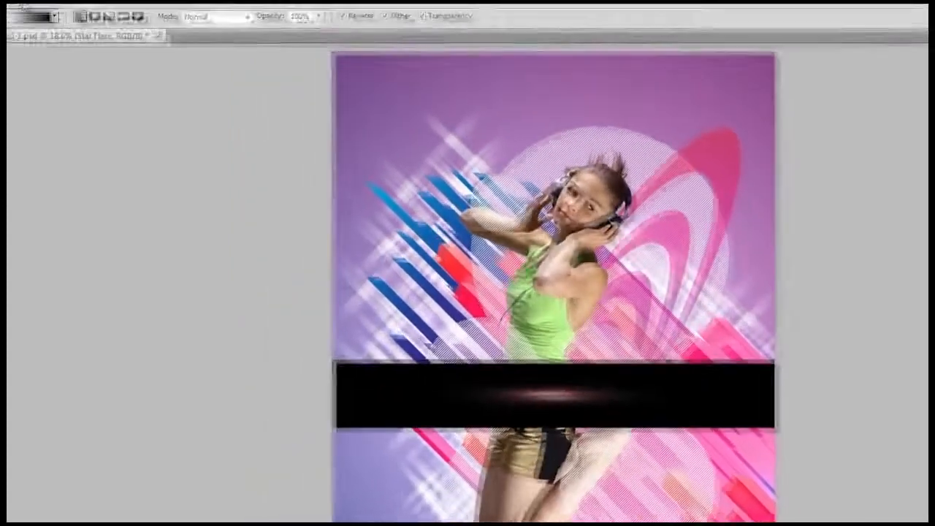
# Rotate the flattened flare strip by 30° and set the Star Flare layer's blend mode to Screen
pyautogui.click(42, 16)
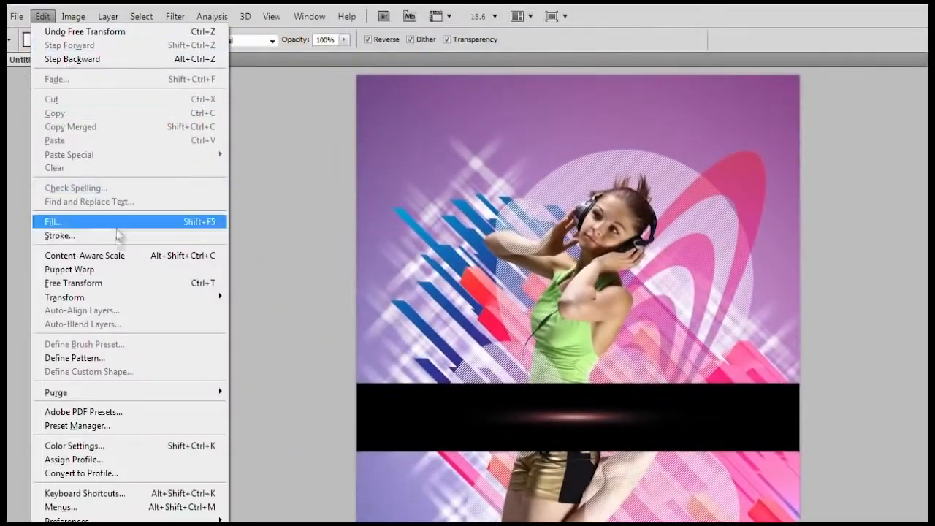
pyautogui.click(117, 282)
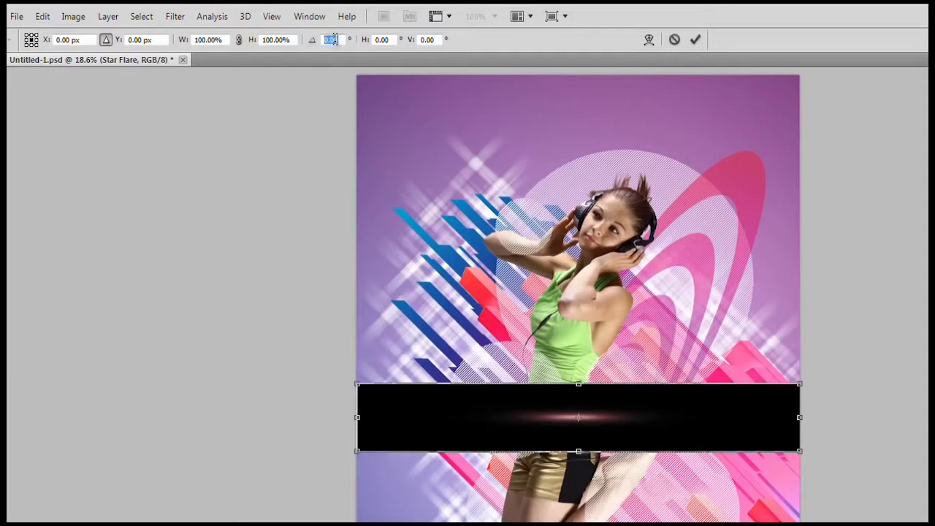
pyautogui.write('30')
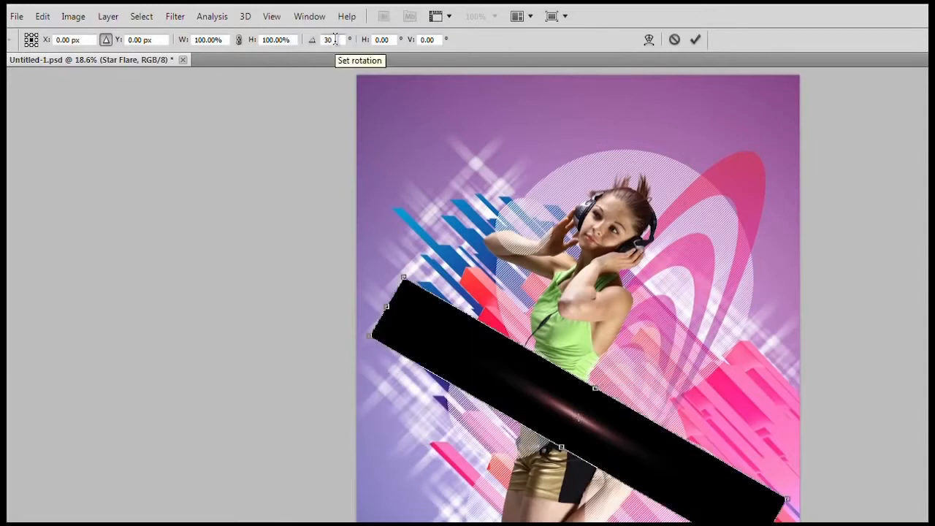
pyautogui.press('Return')
pyautogui.press('g')
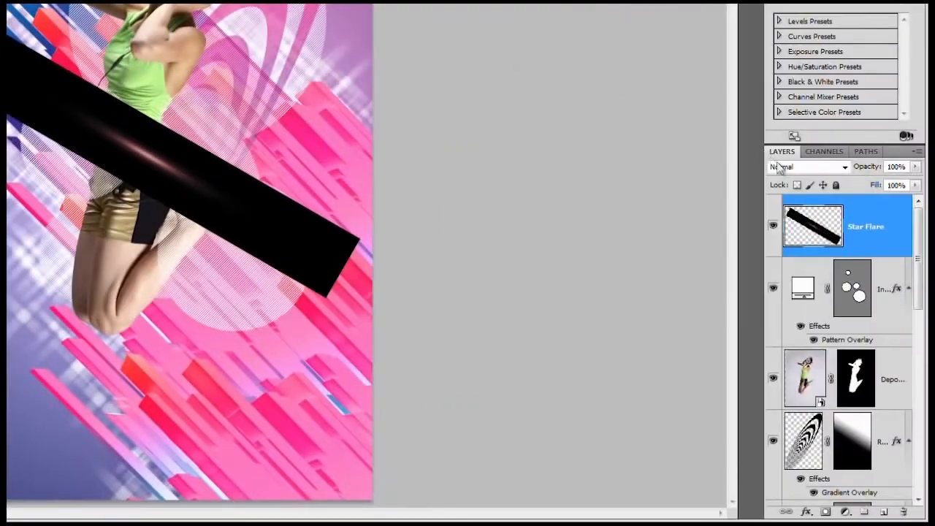
pyautogui.click(779, 167)
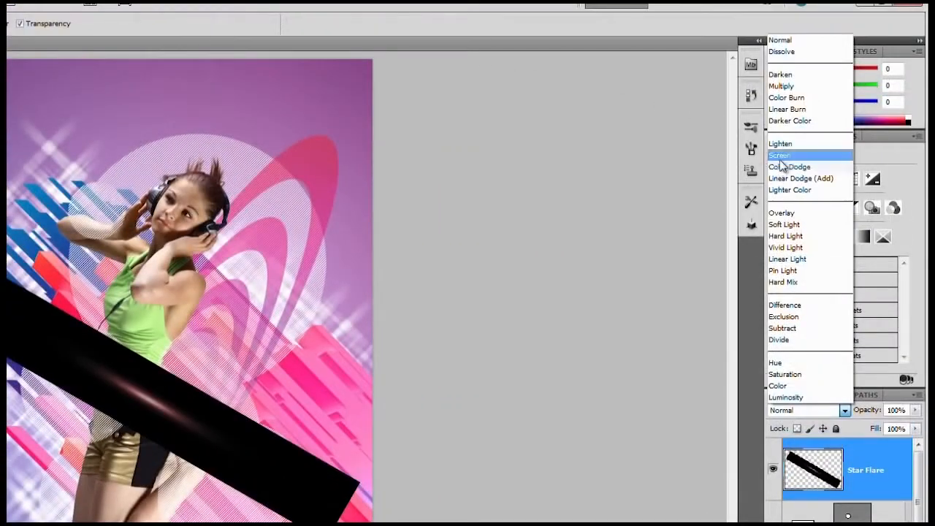
pyautogui.click(780, 158)
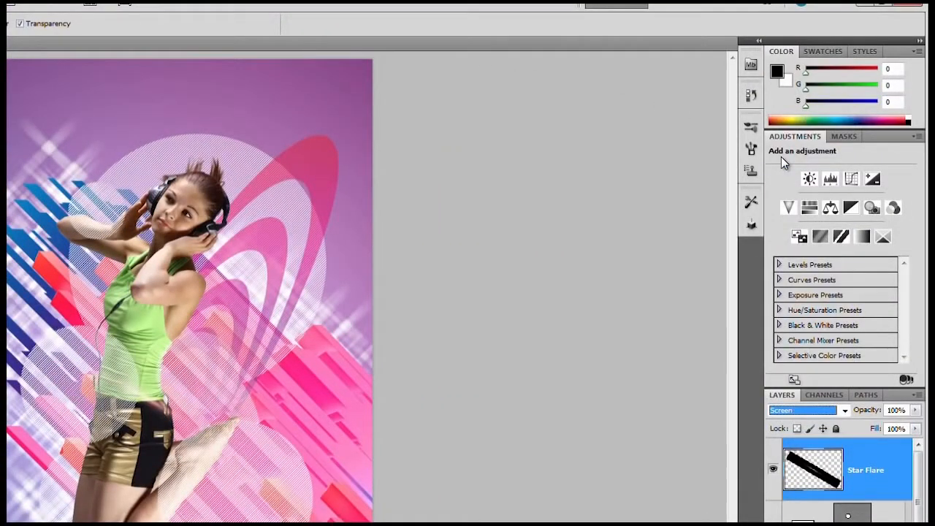